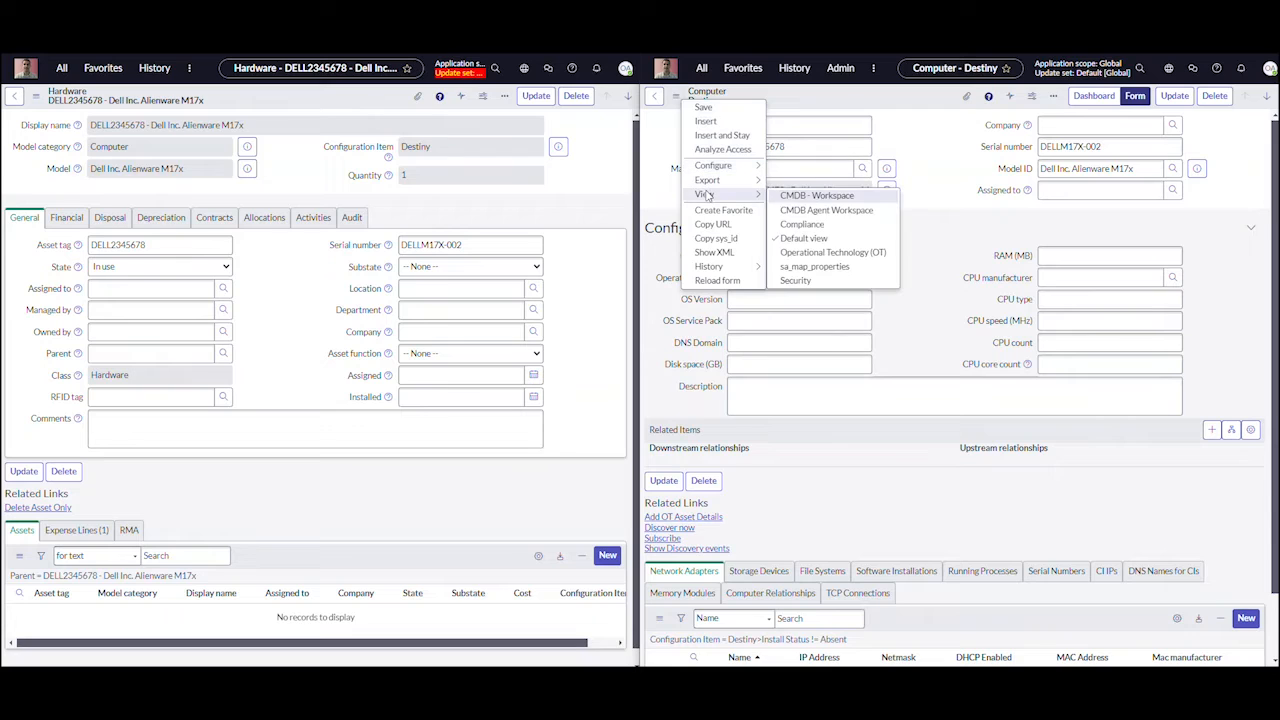
Show computer Destiny in the CMDB Agent Workspace view and set the hardware asset's Assigned to, Managed by and Owned by to the first listed user
left_click(808, 212)
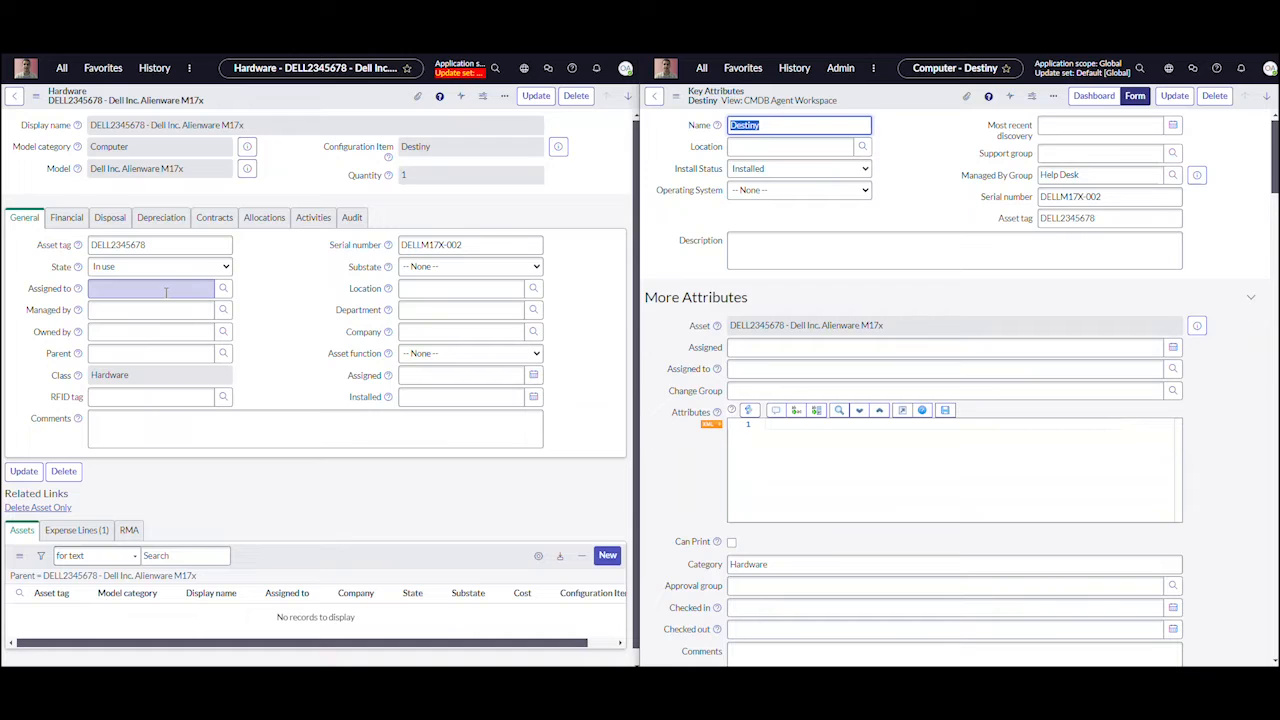
left_click(223, 288)
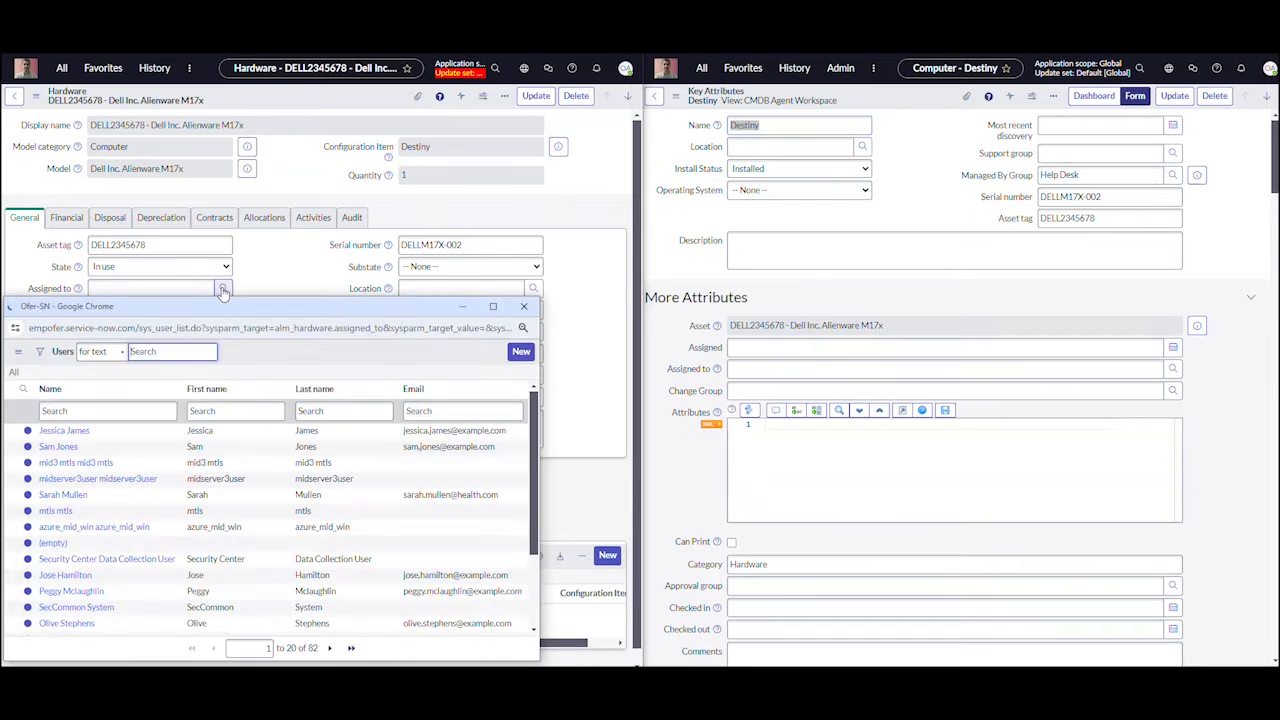
left_click(64, 430)
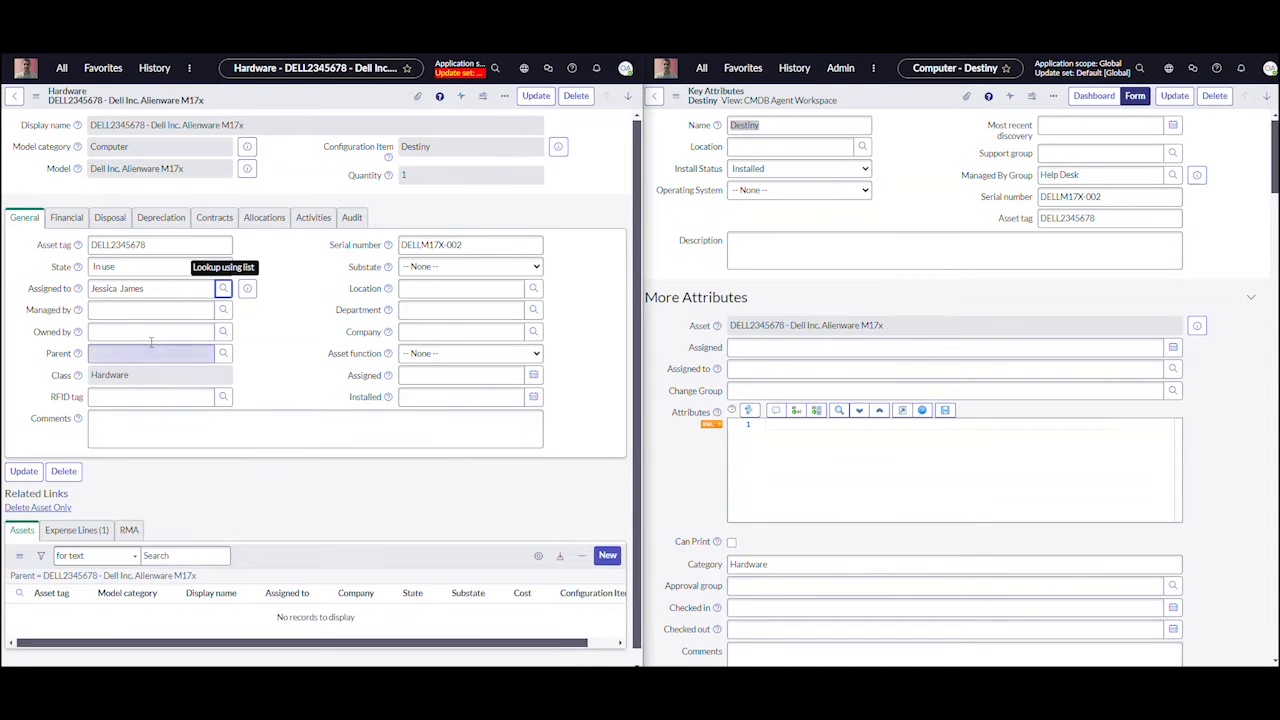
left_click(223, 310)
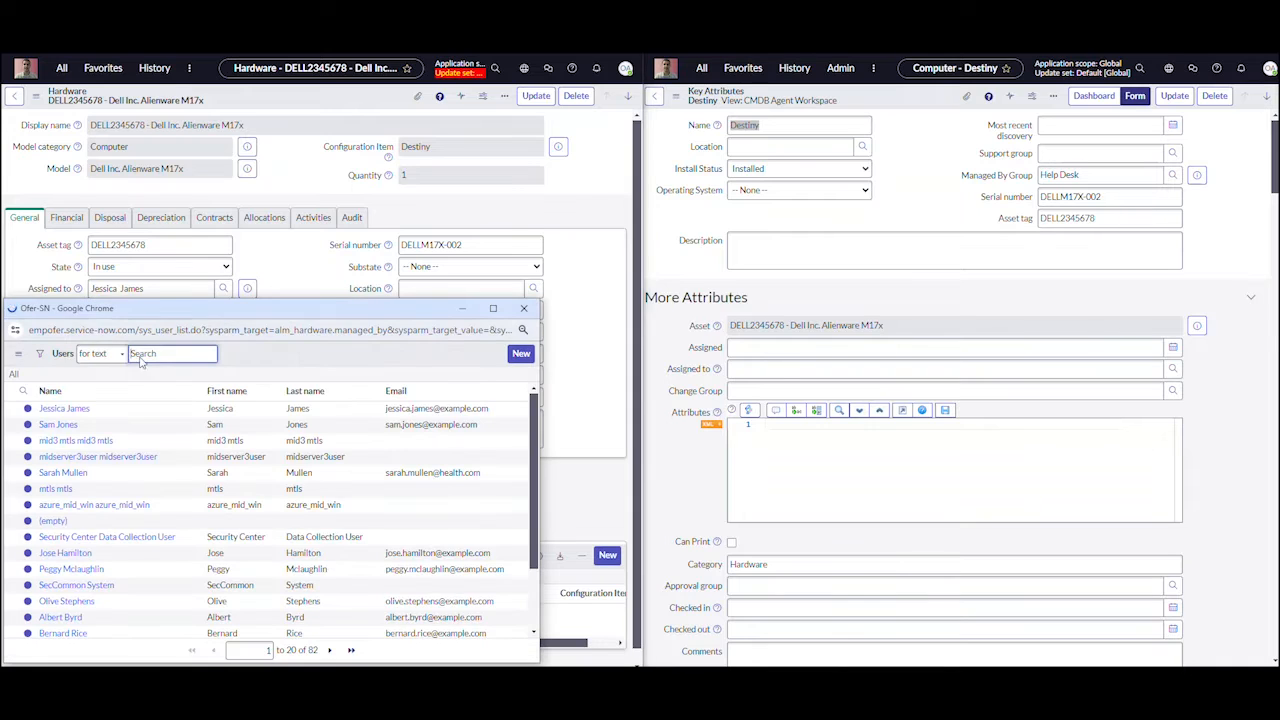
left_click(76, 409)
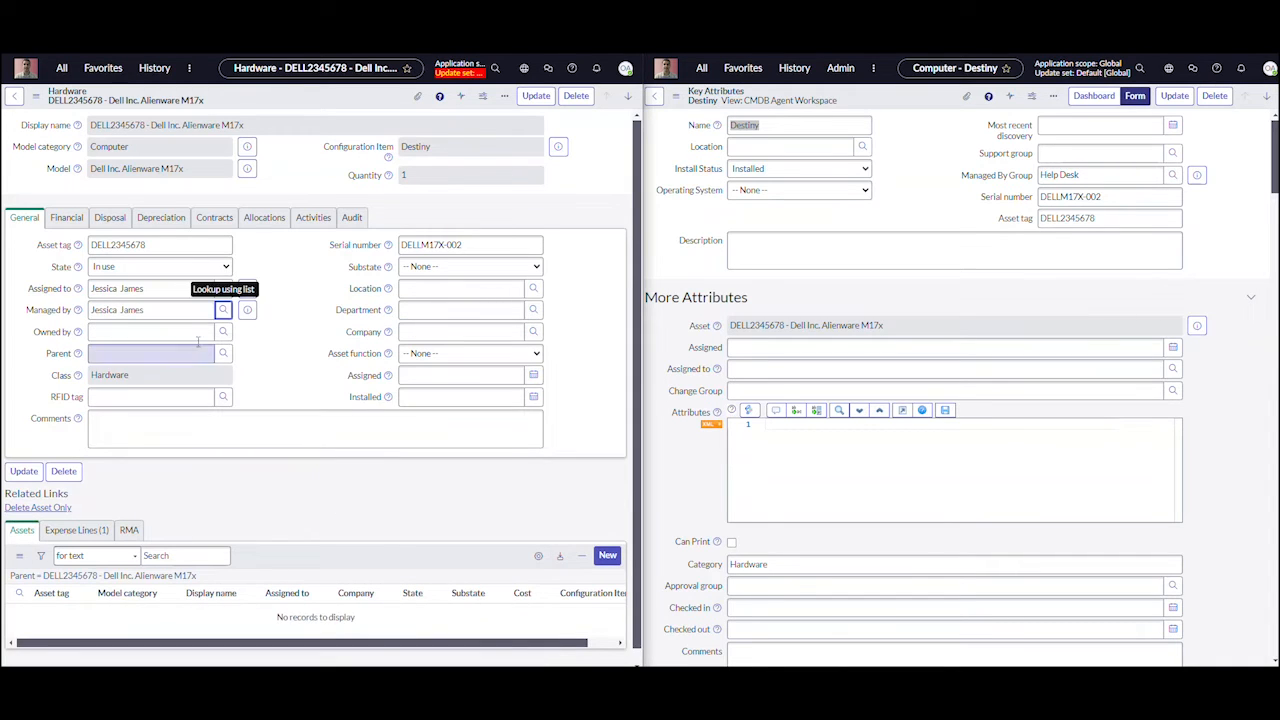
left_click(223, 333)
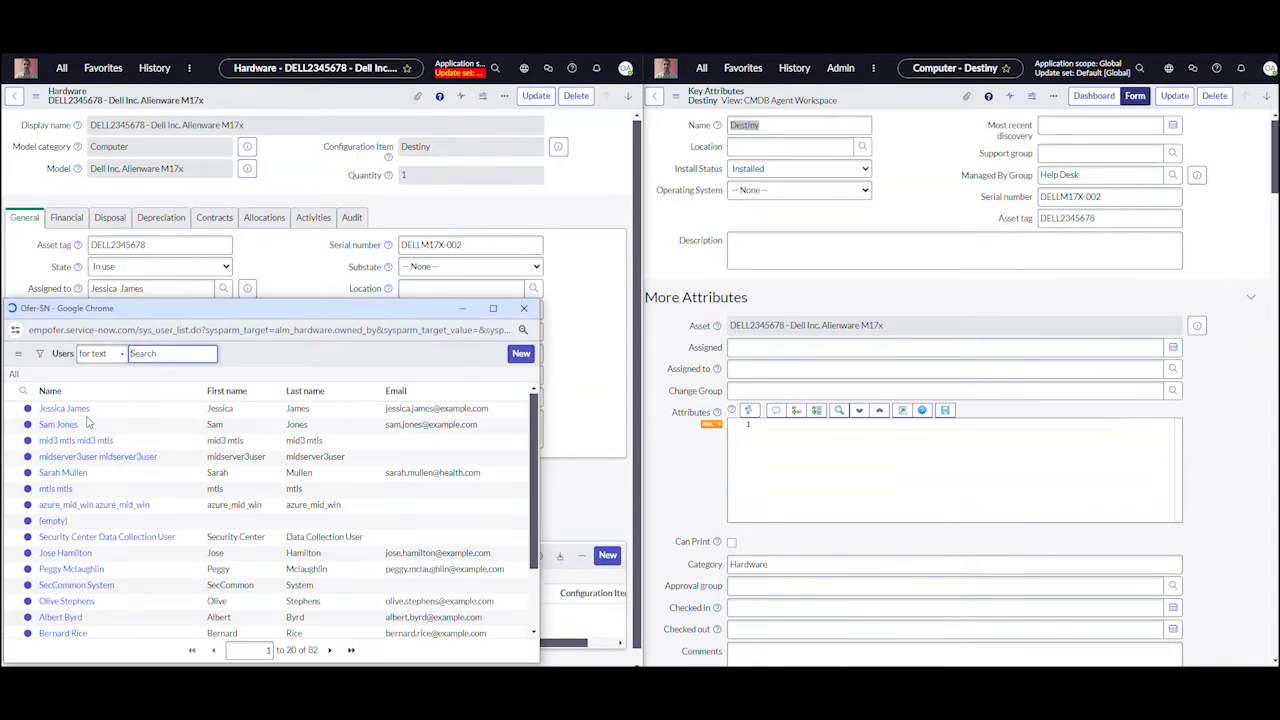
left_click(70, 432)
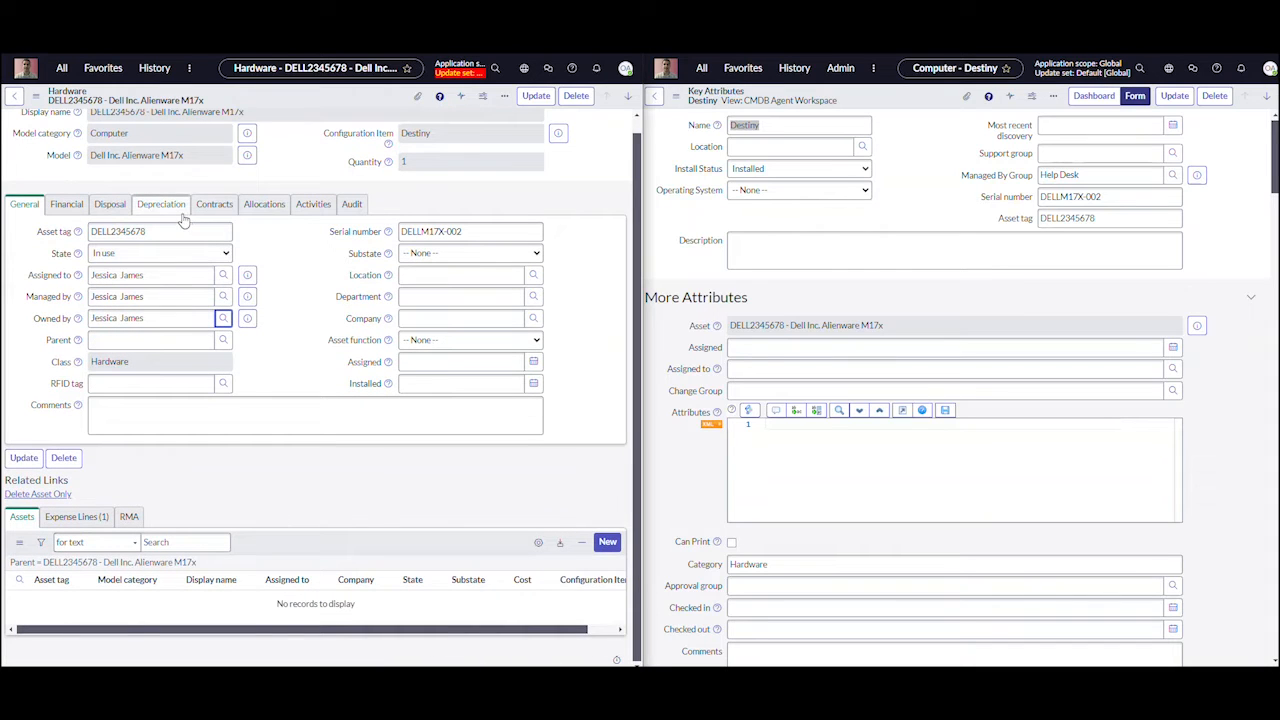
In the asset's contract details, set Supported by to the first listed user and Support group to Knowledge bases stakeholders, and save the asset
left_click(214, 204)
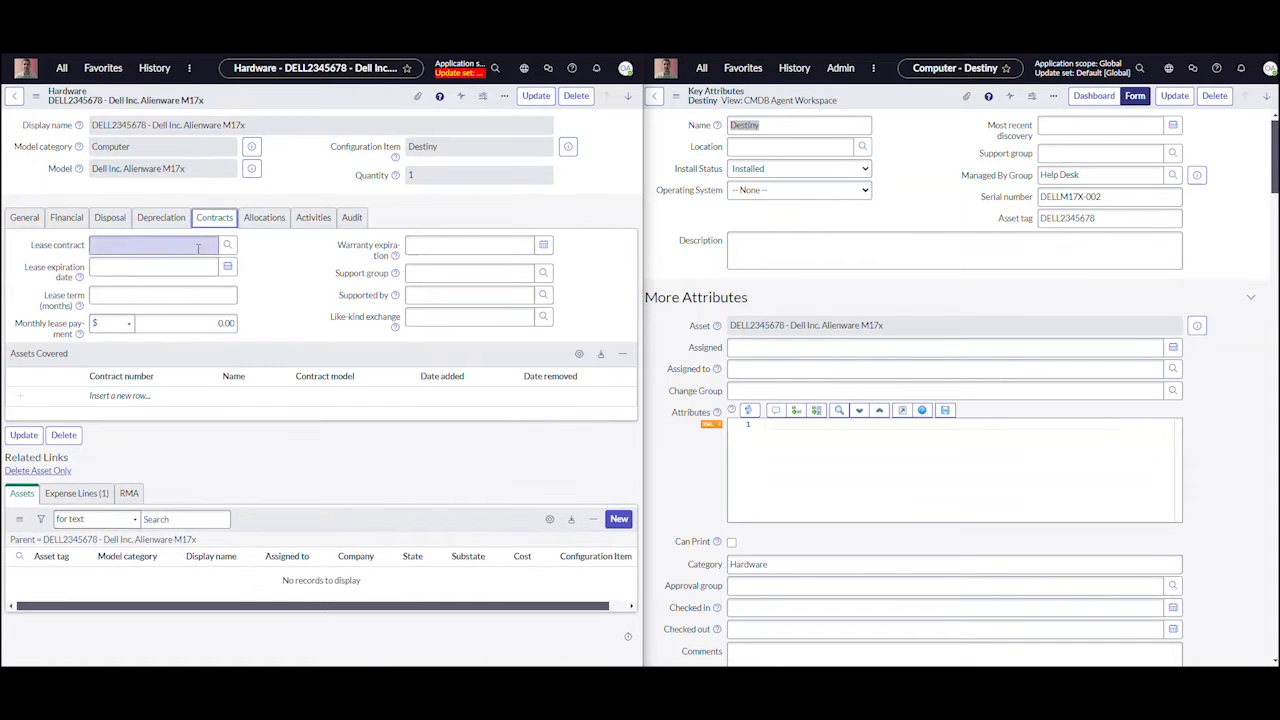
left_click(543, 295)
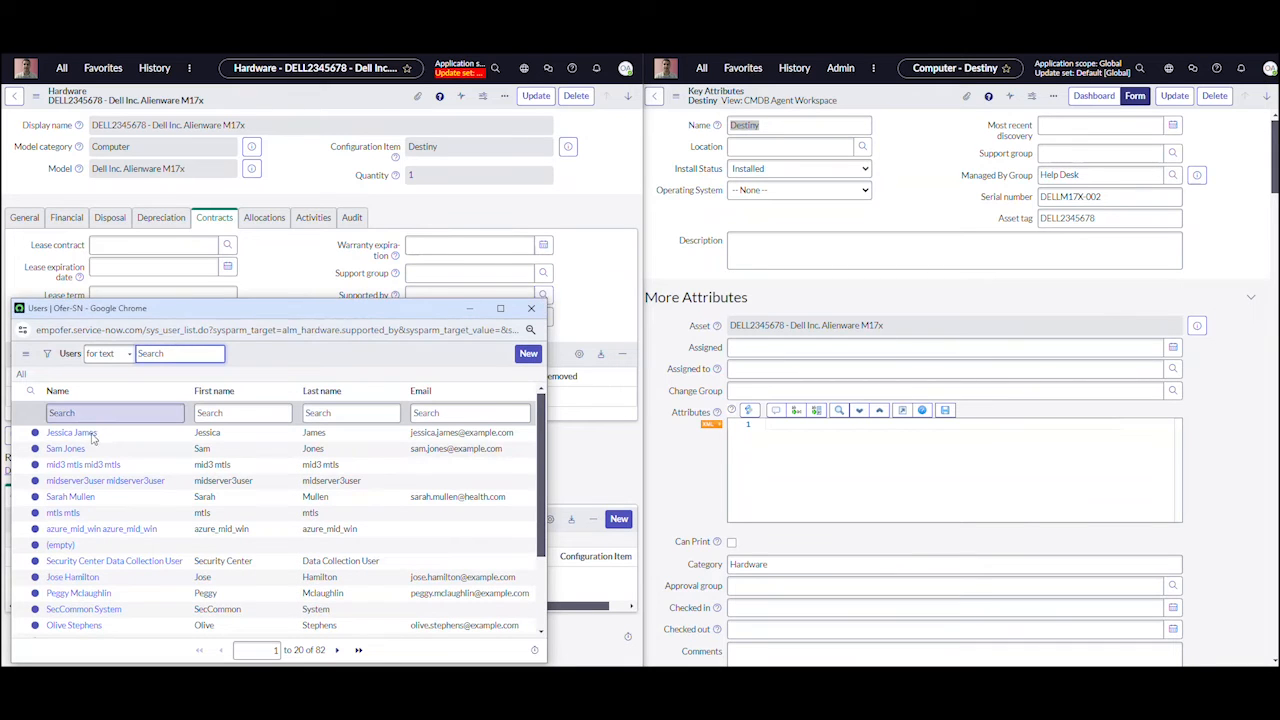
left_click(91, 437)
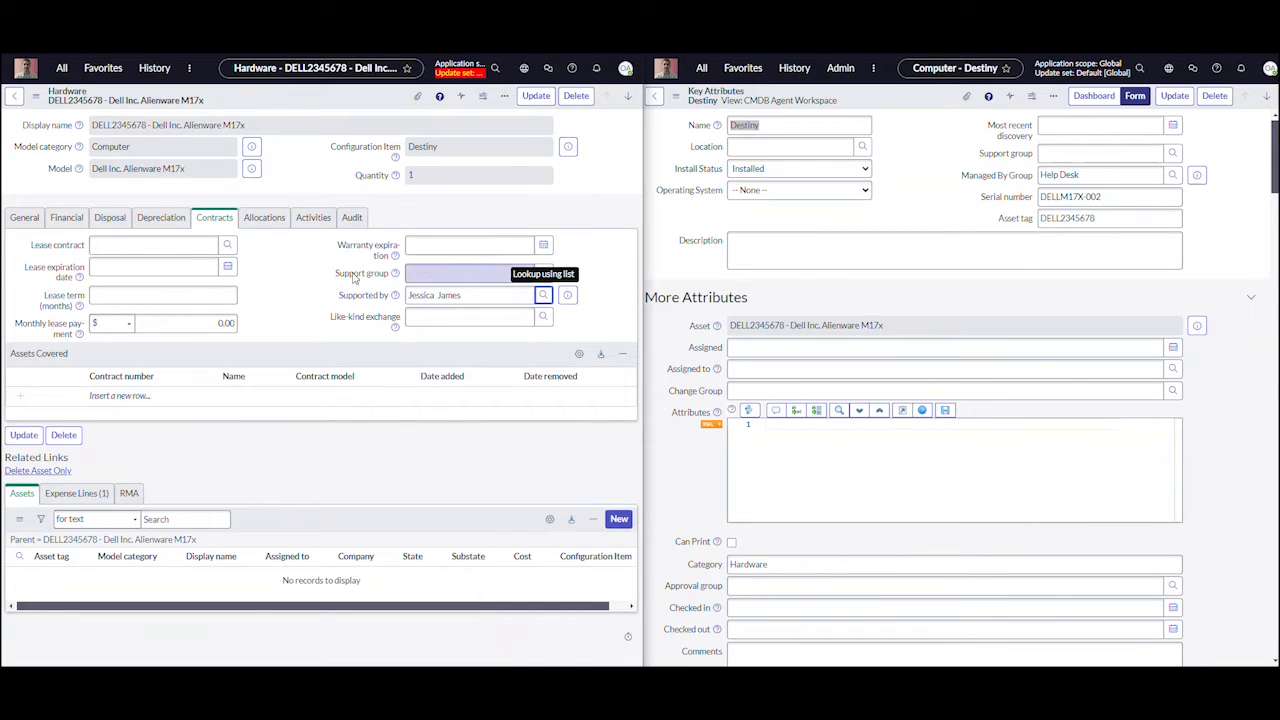
left_click(543, 273)
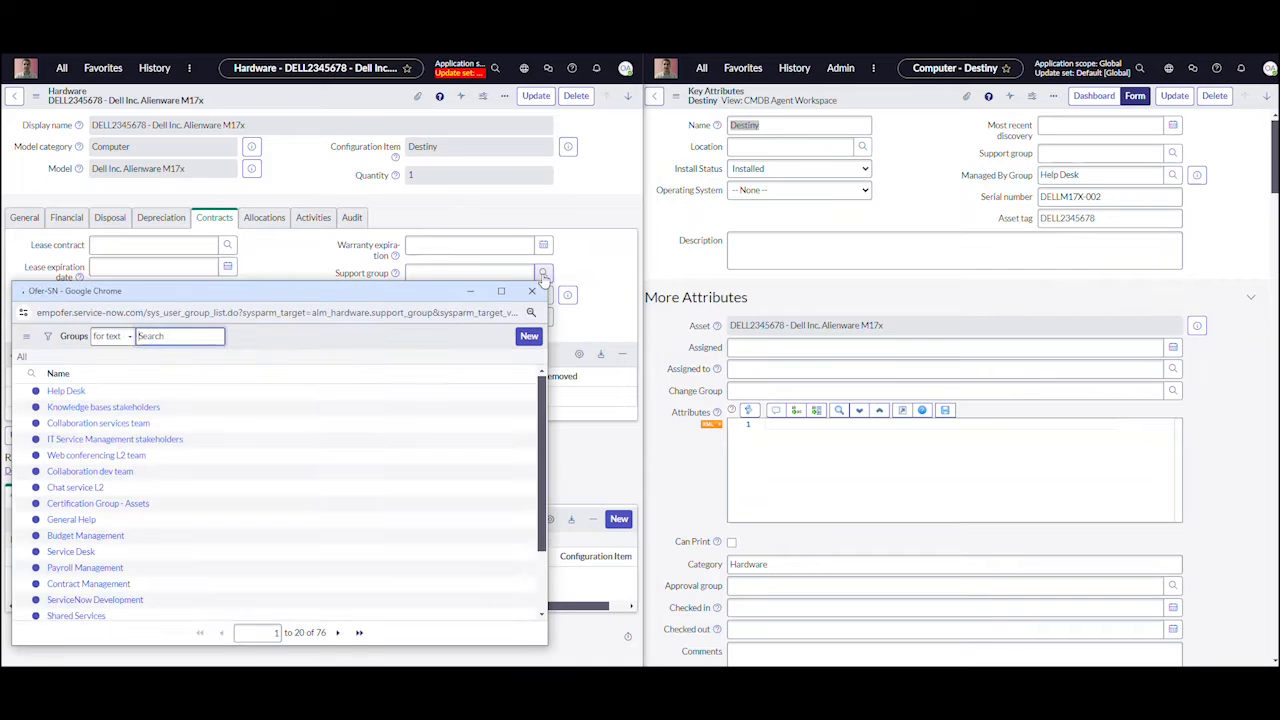
left_click(103, 431)
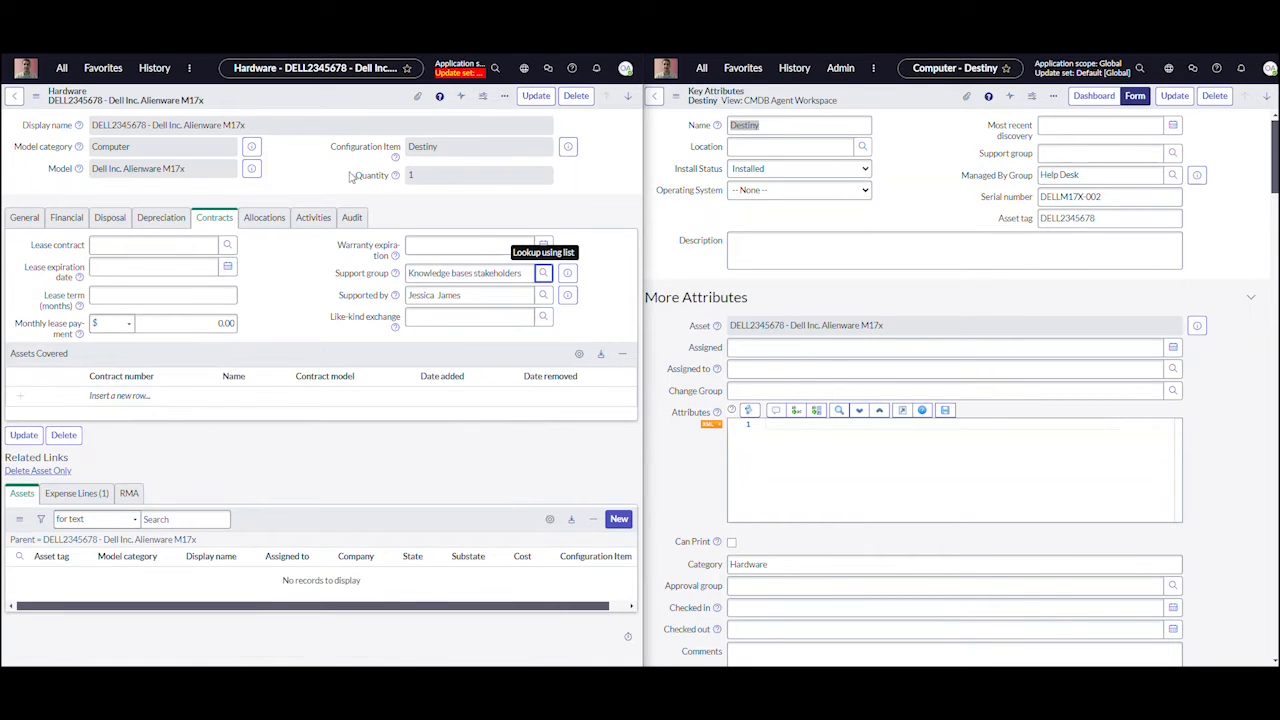
right_click(293, 107)
left_click(319, 116)
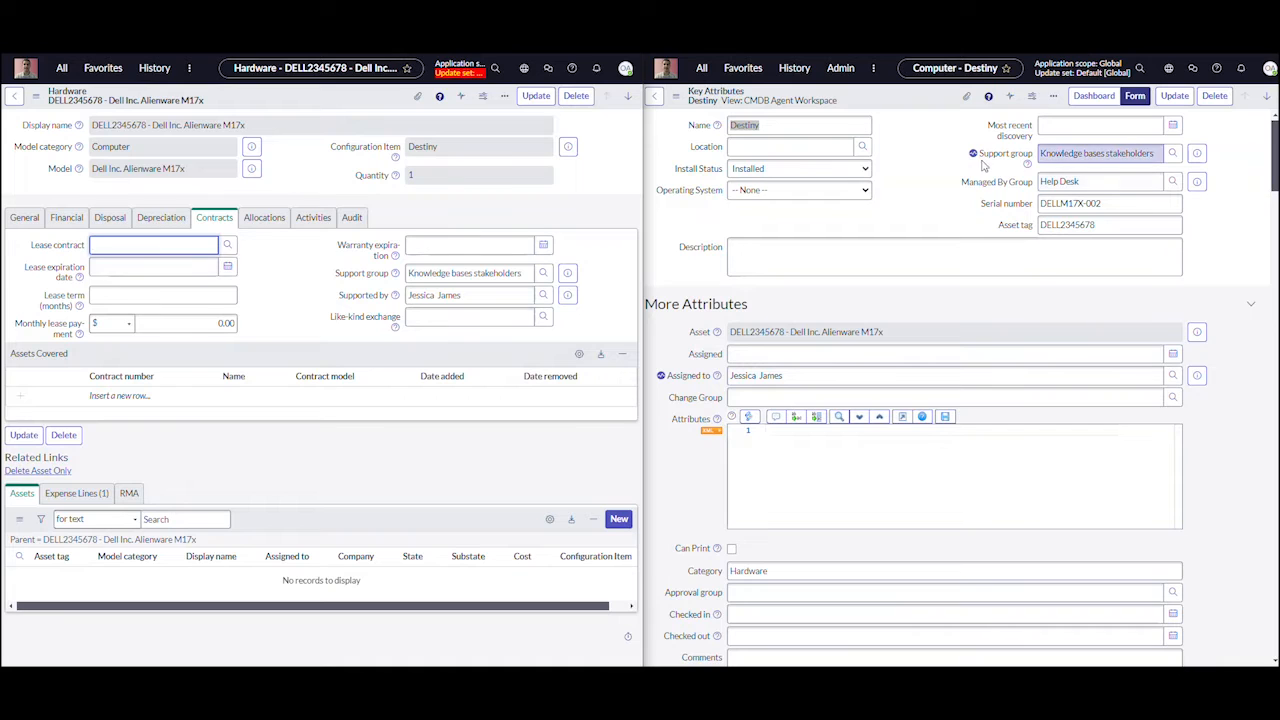
Compare the asset's assignment fields with Support group, Assigned to, Managed by, Owned by and Supported by on the Destiny computer record
left_click(28, 220)
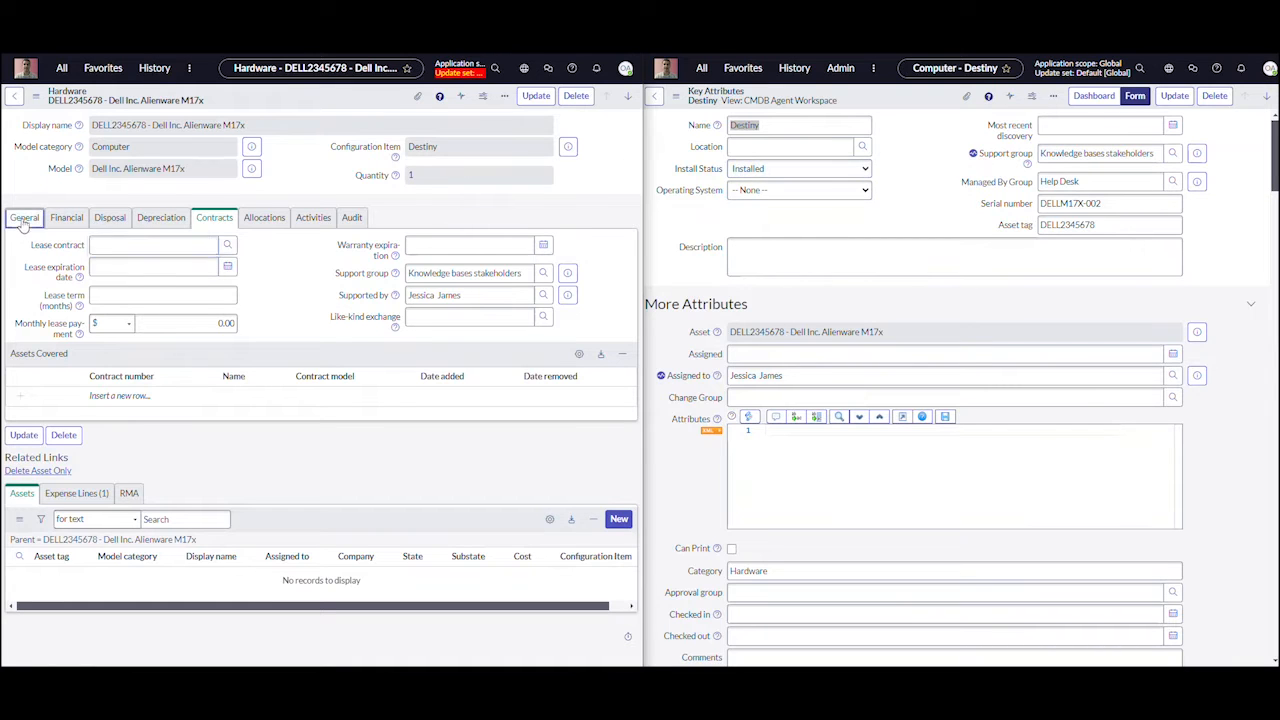
scroll(808, 360, "down", 2)
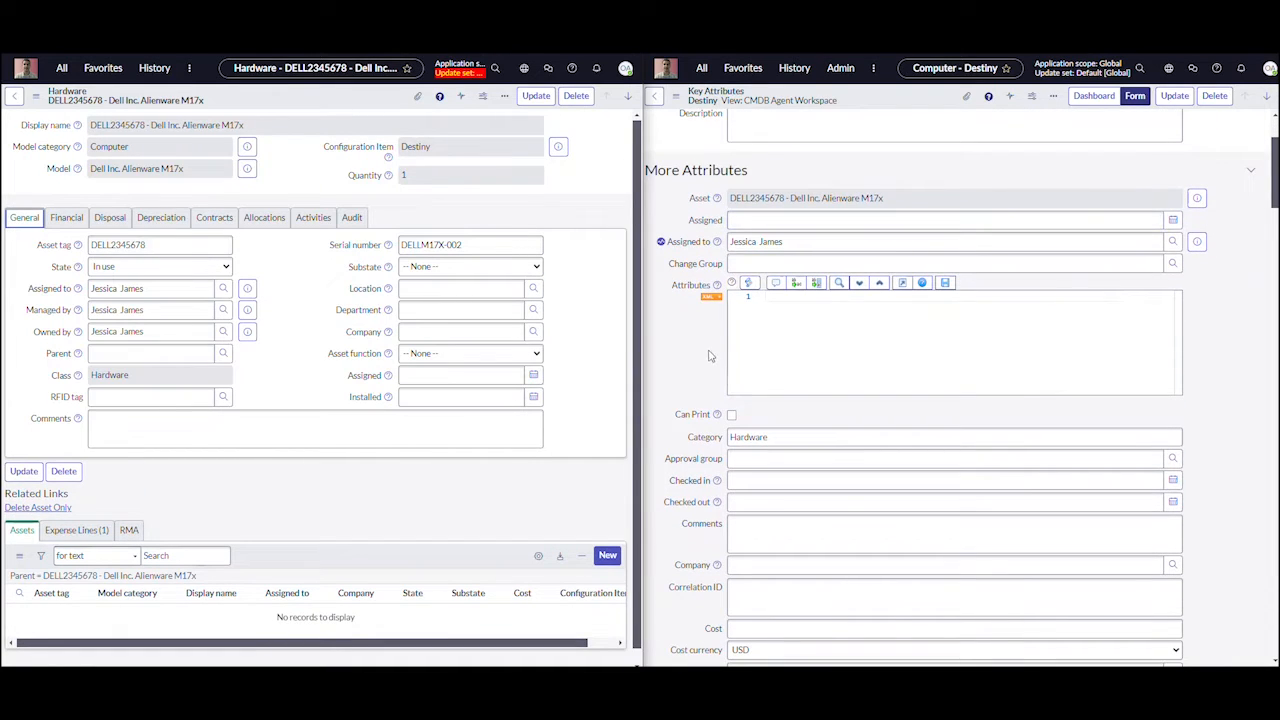
scroll(690, 390, "down", 10)
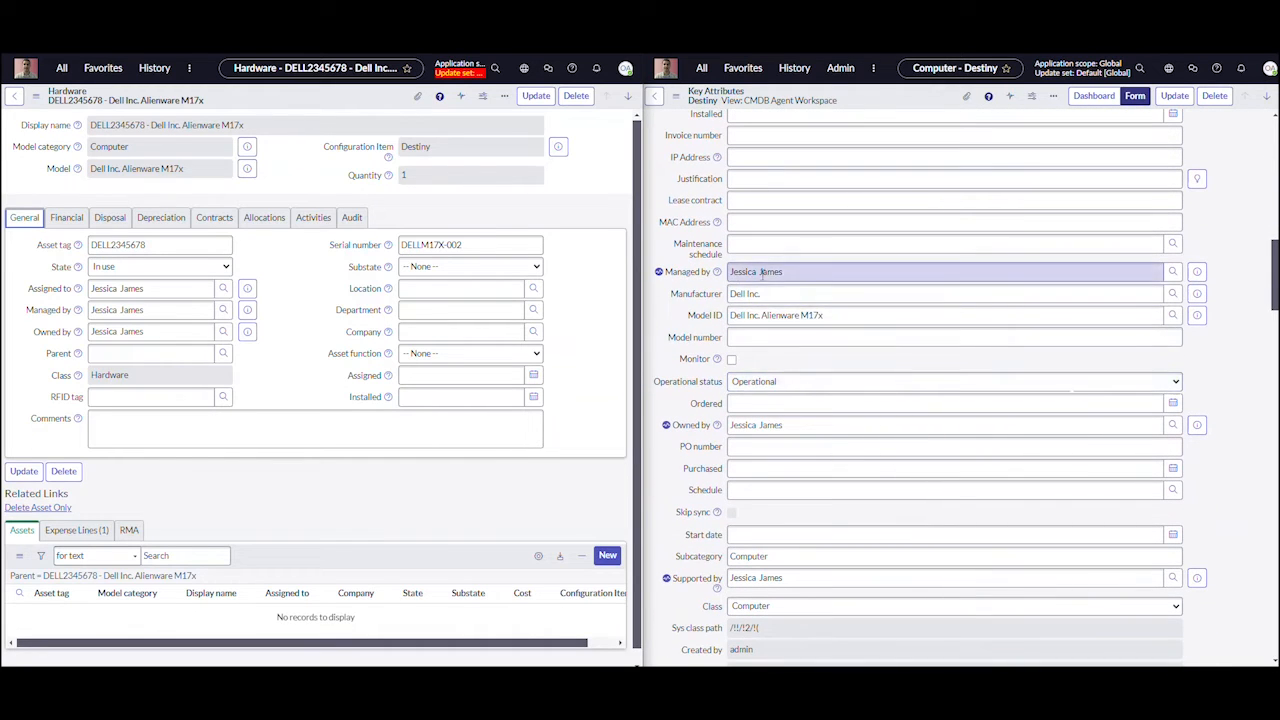
scroll(686, 400, "down", 5)
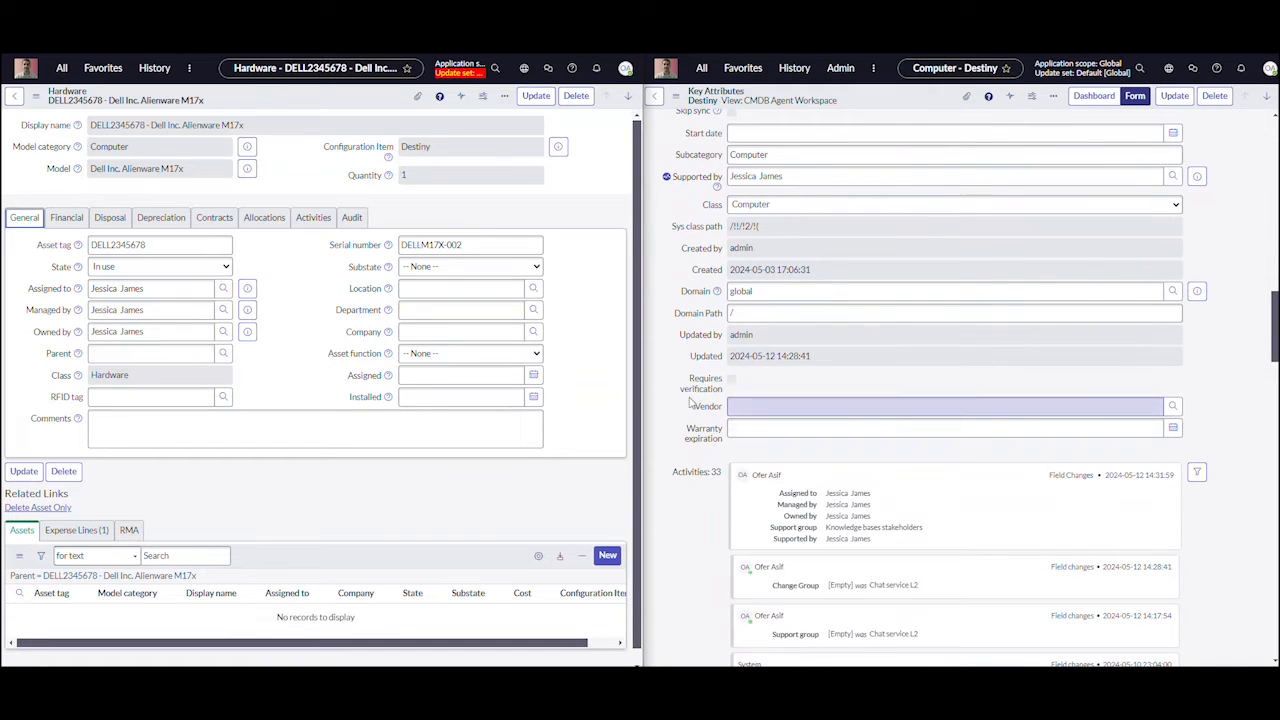
scroll(716, 400, "up", 15)
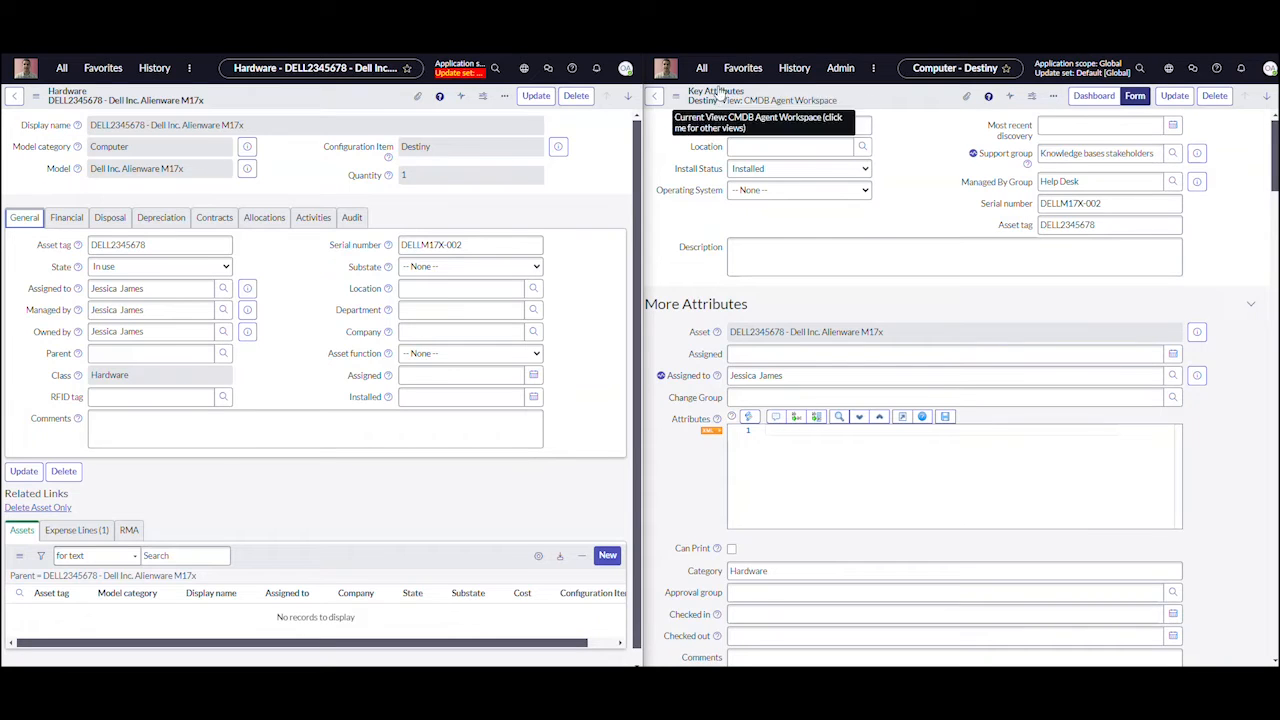
Reload the Destiny computer record and set its Support group to Collaboration services team and Assigned to to the second listed user
double_click(745, 125)
key("F5")
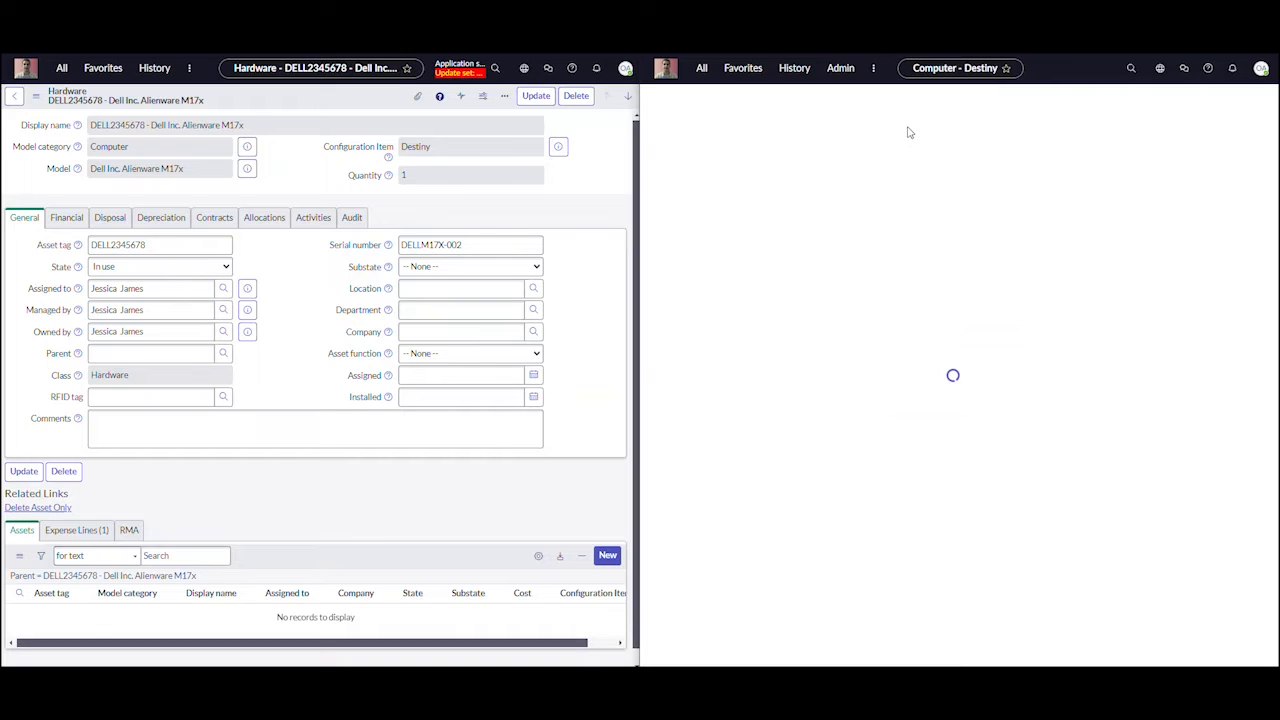
left_click(1173, 153)
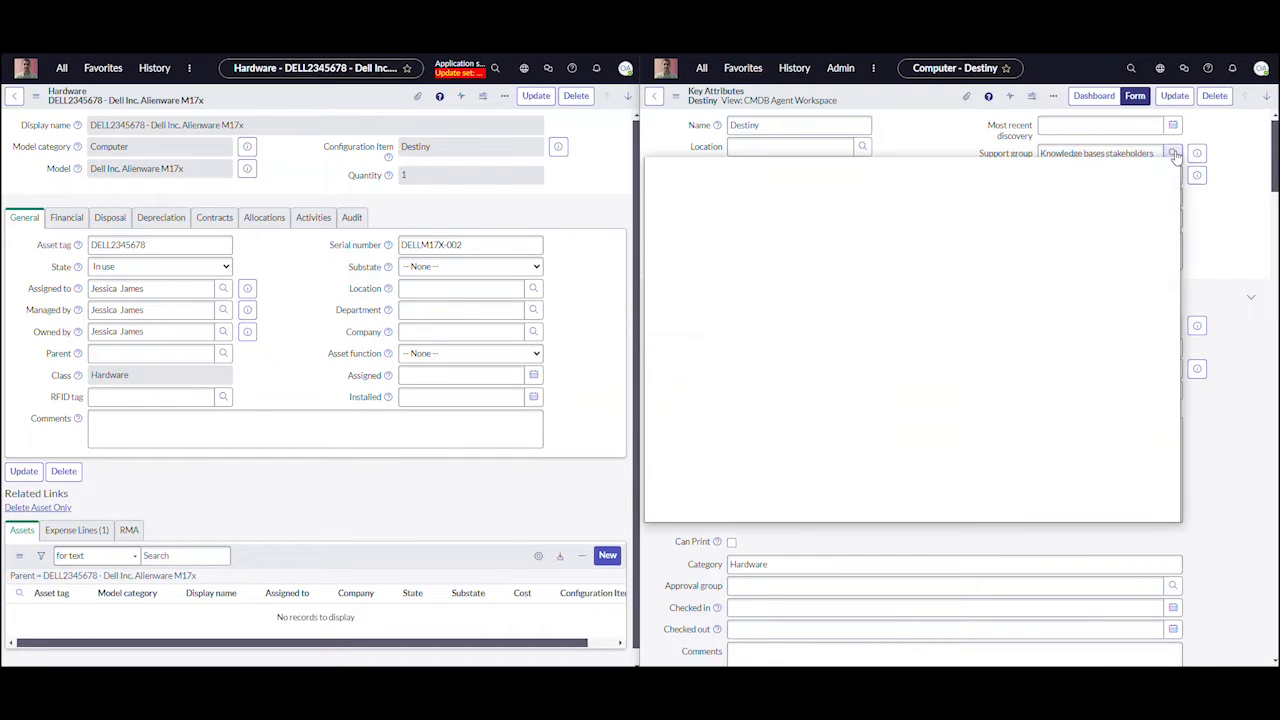
left_click(741, 324)
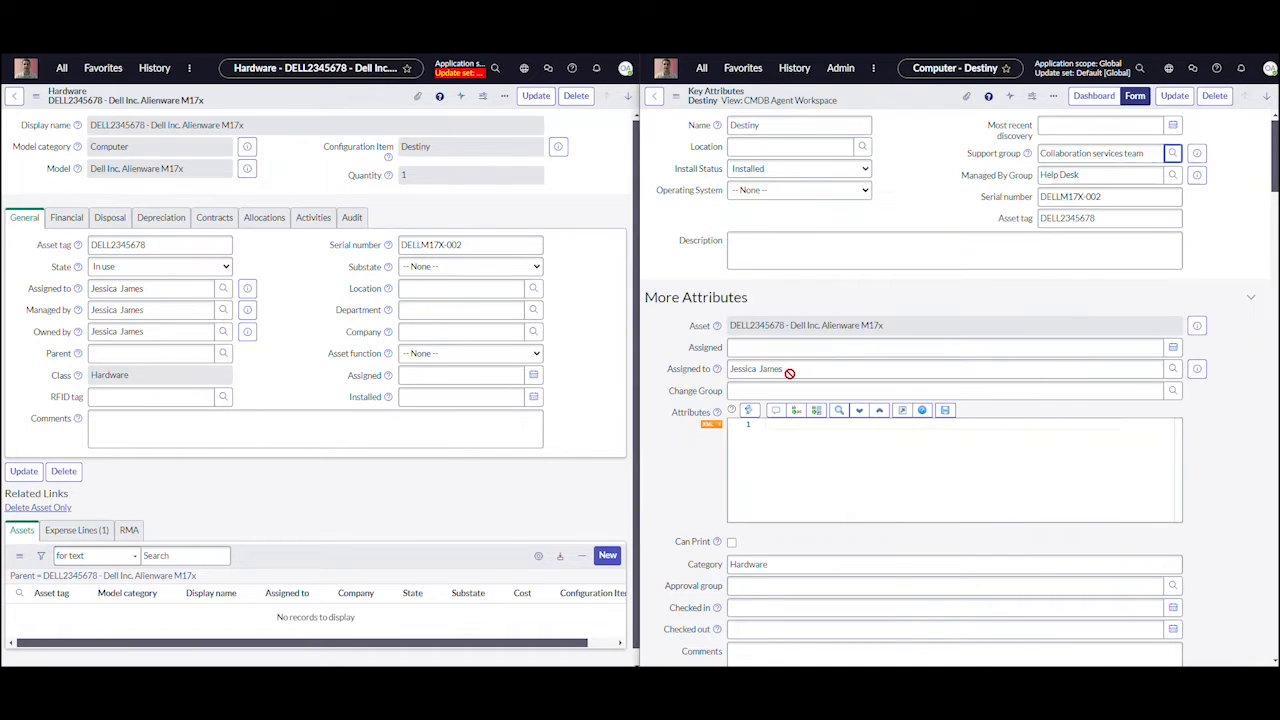
left_click(1172, 369)
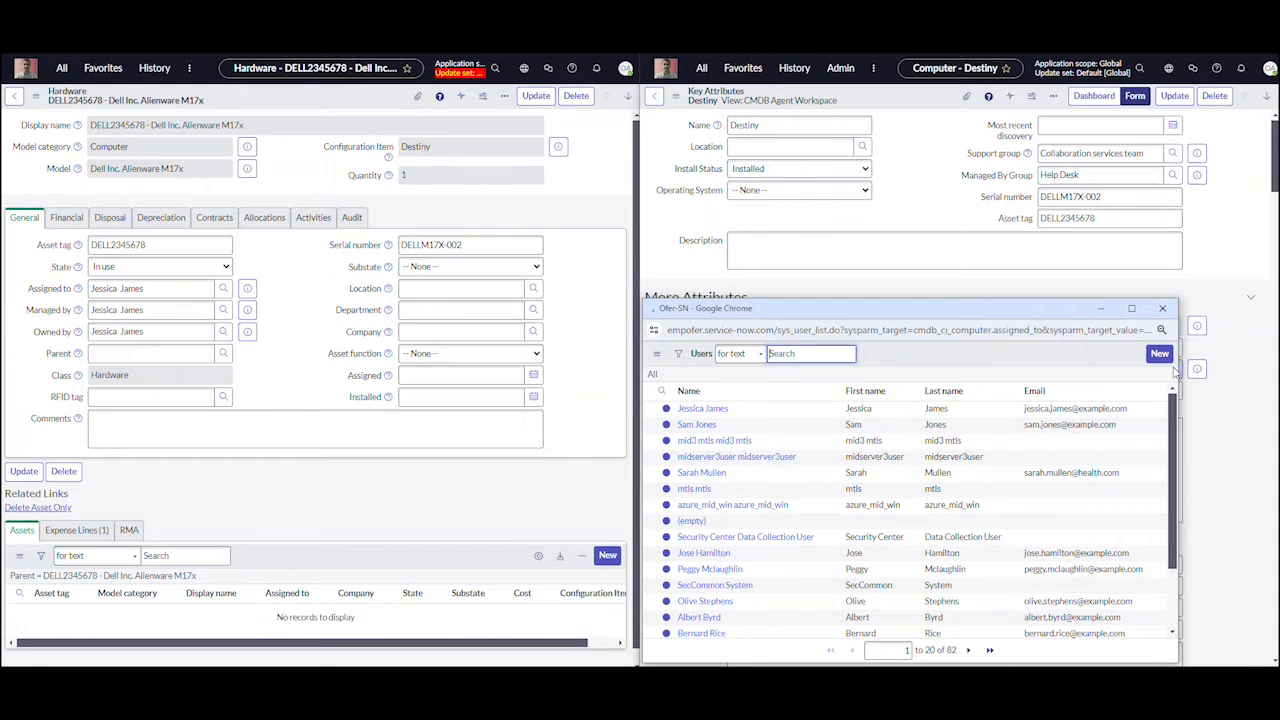
left_click(696, 449)
Set Managed by and Owned by on the Destiny computer record to the second listed user
scroll(773, 440, "down", 10)
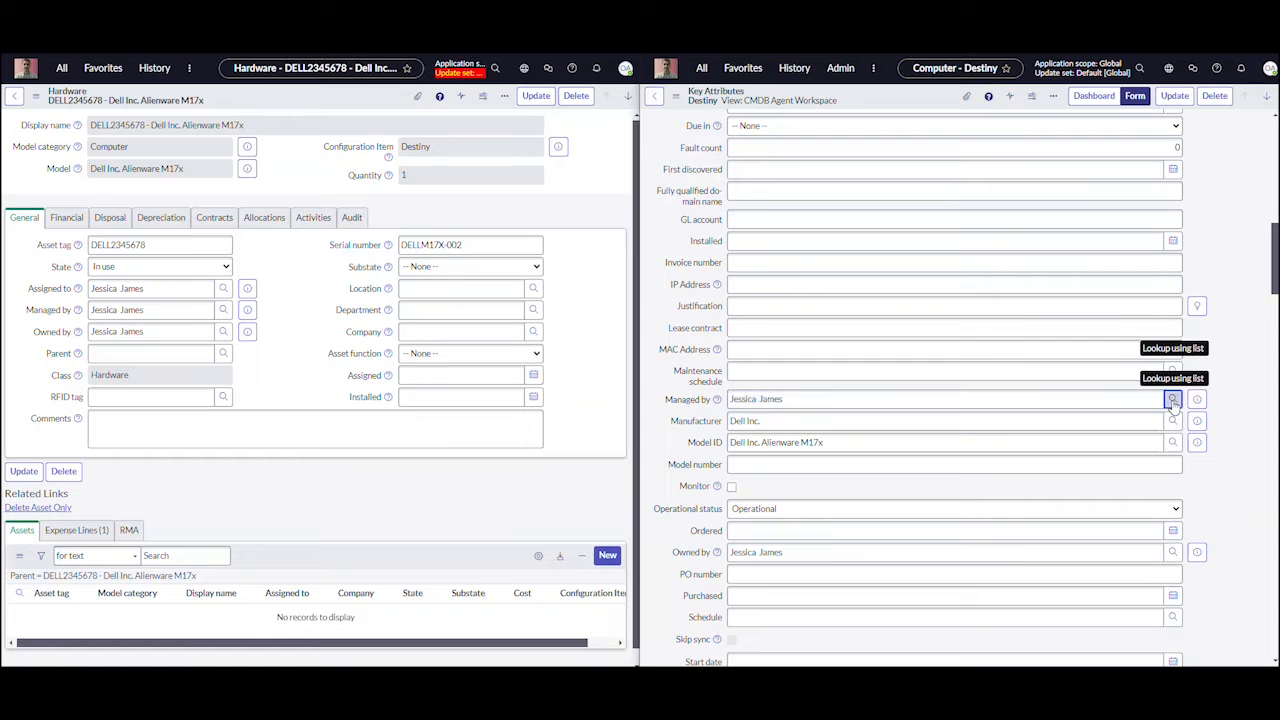
left_click(1172, 399)
left_click(700, 450)
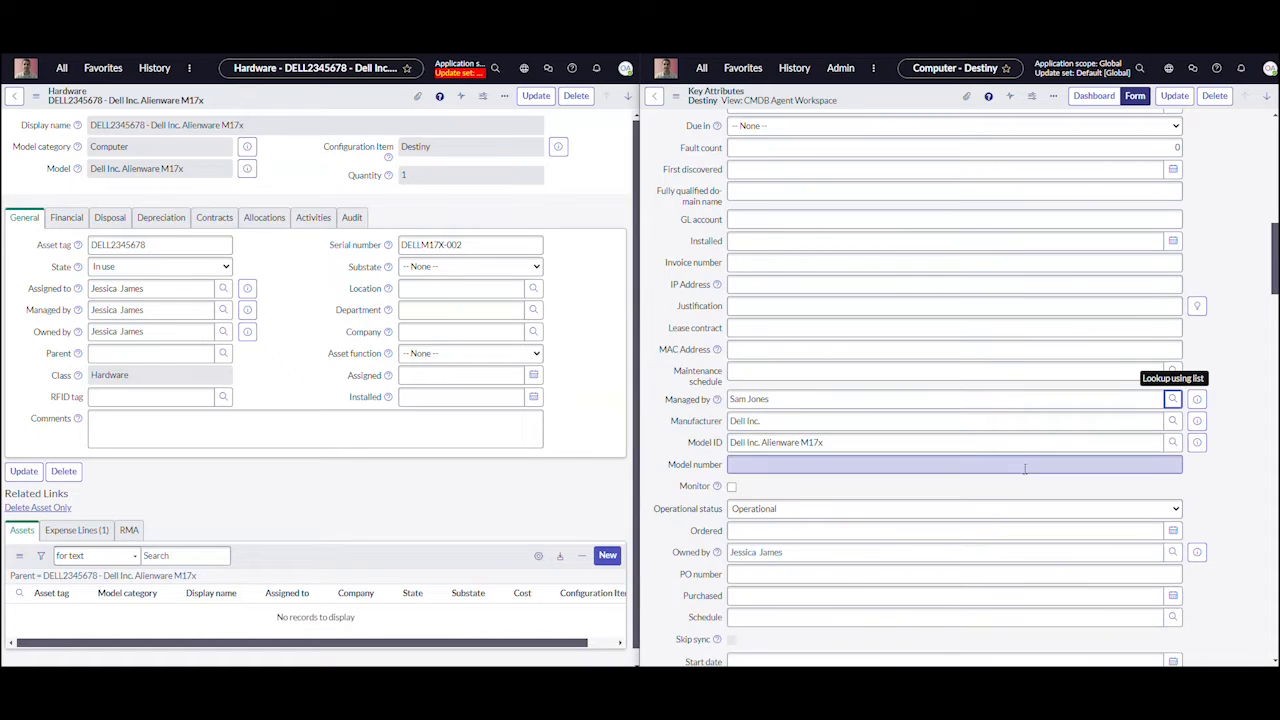
scroll(1075, 436, "down", 3)
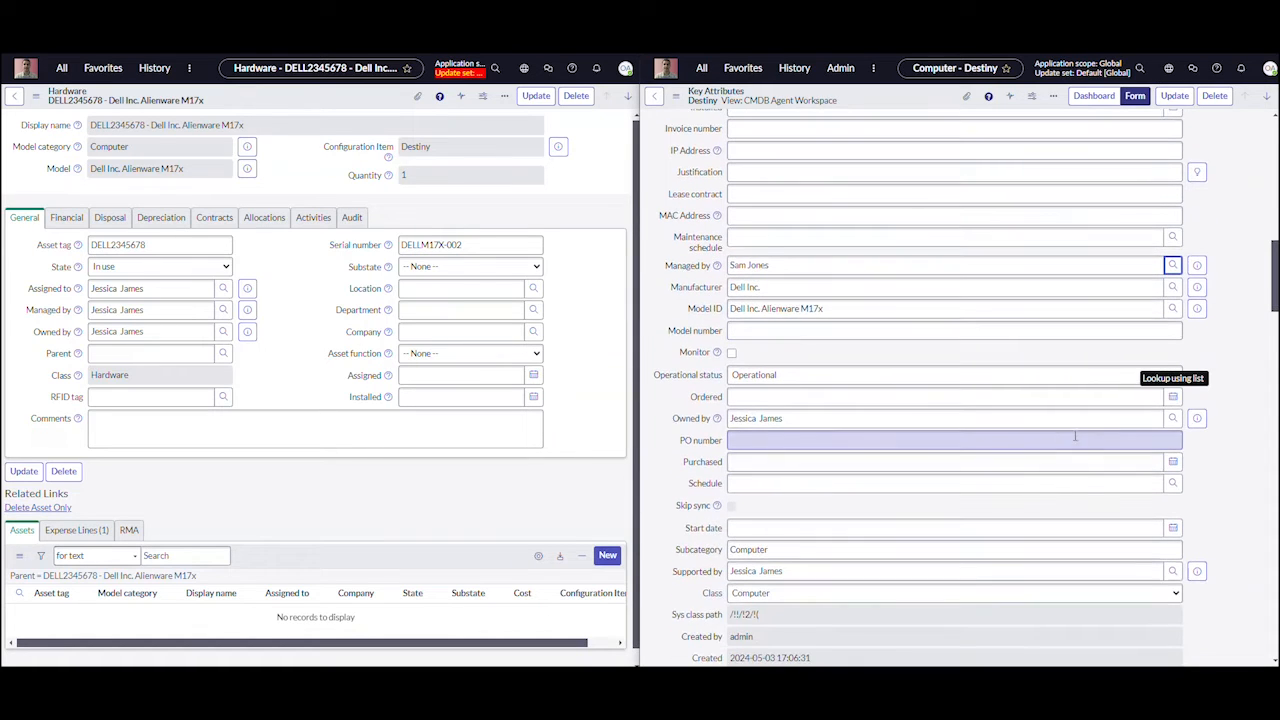
left_click(1172, 418)
left_click(697, 450)
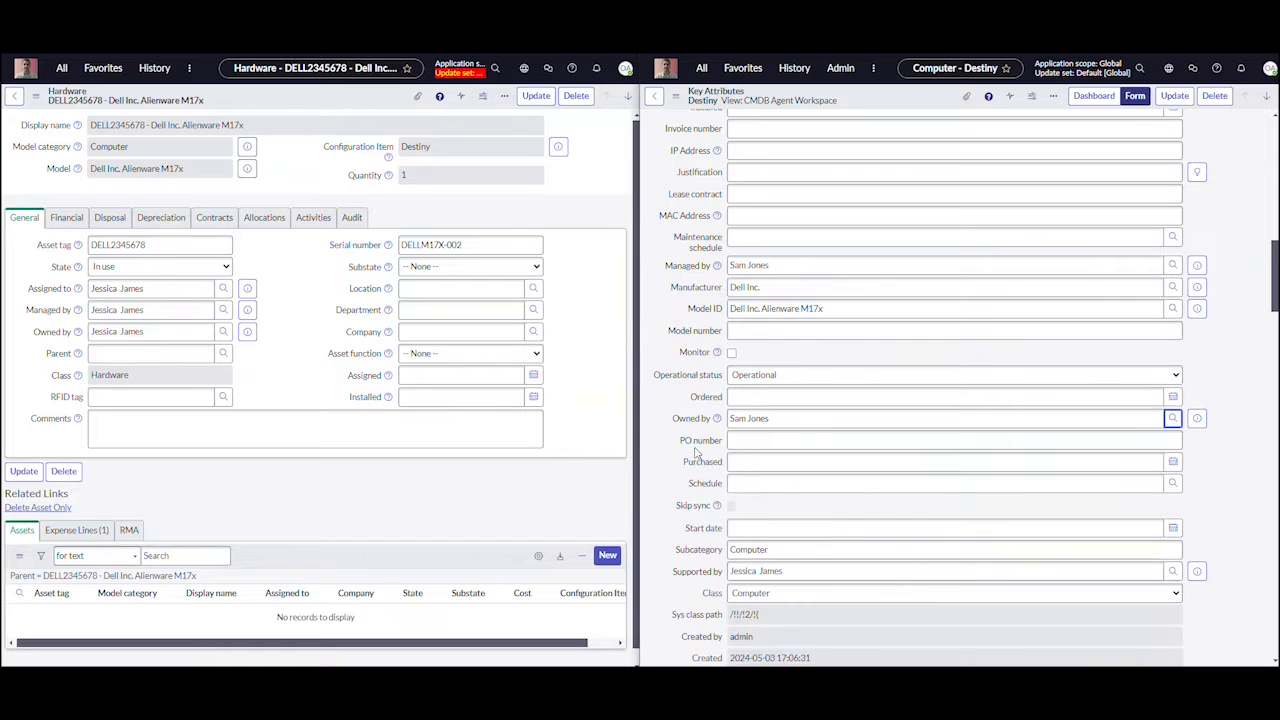
Set Destiny's Supported by to the second listed user, save the computer record, and check the contract details of the linked hardware asset
scroll(913, 464, "down", 4)
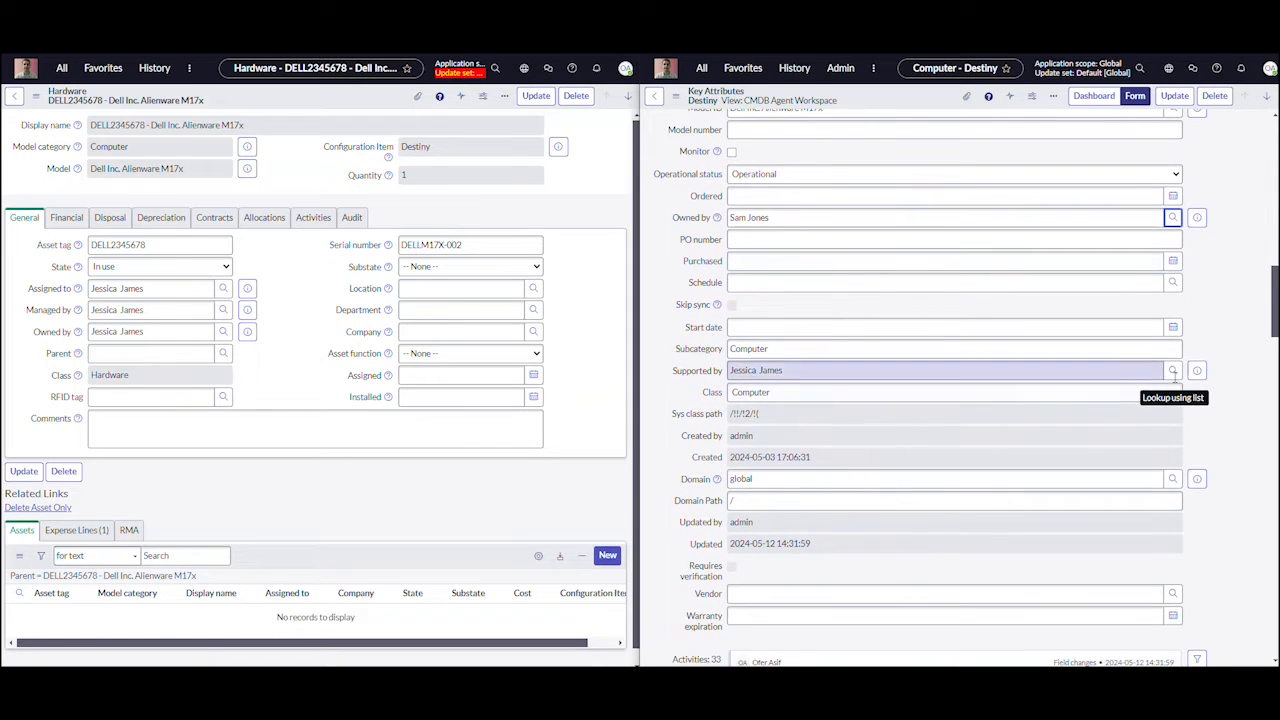
left_click(1172, 370)
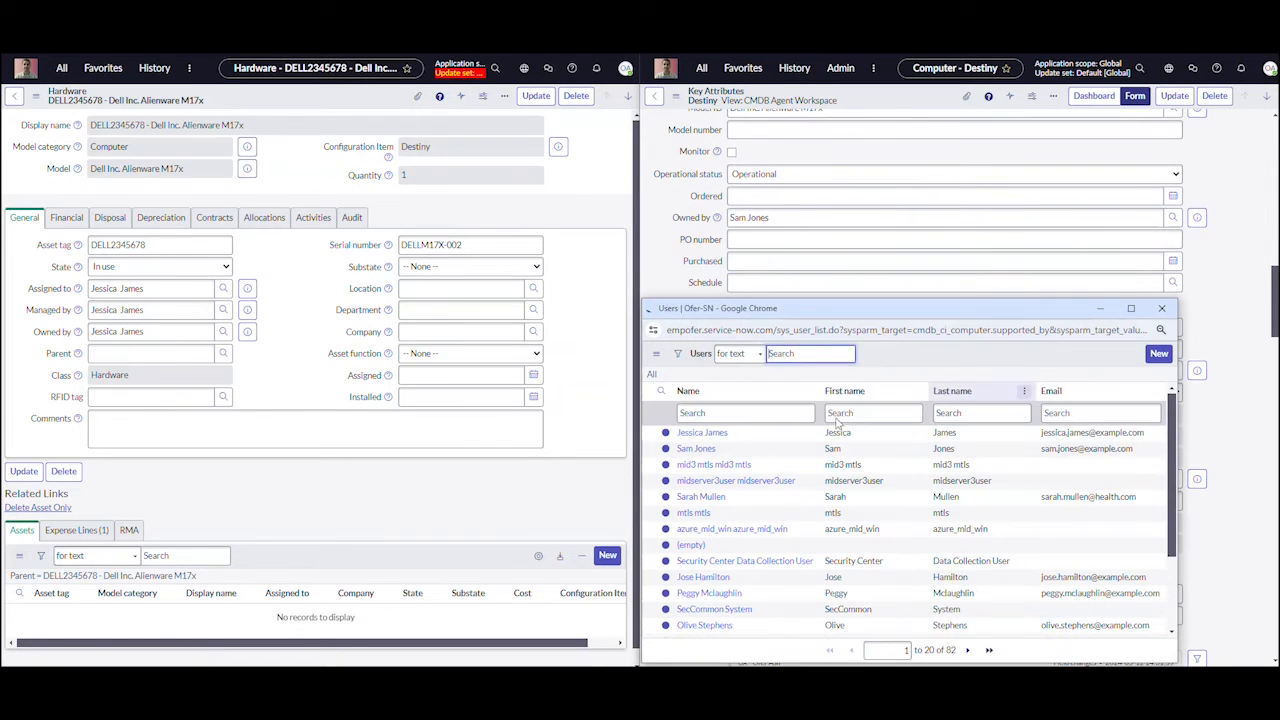
left_click(698, 449)
scroll(718, 452, "up", 10)
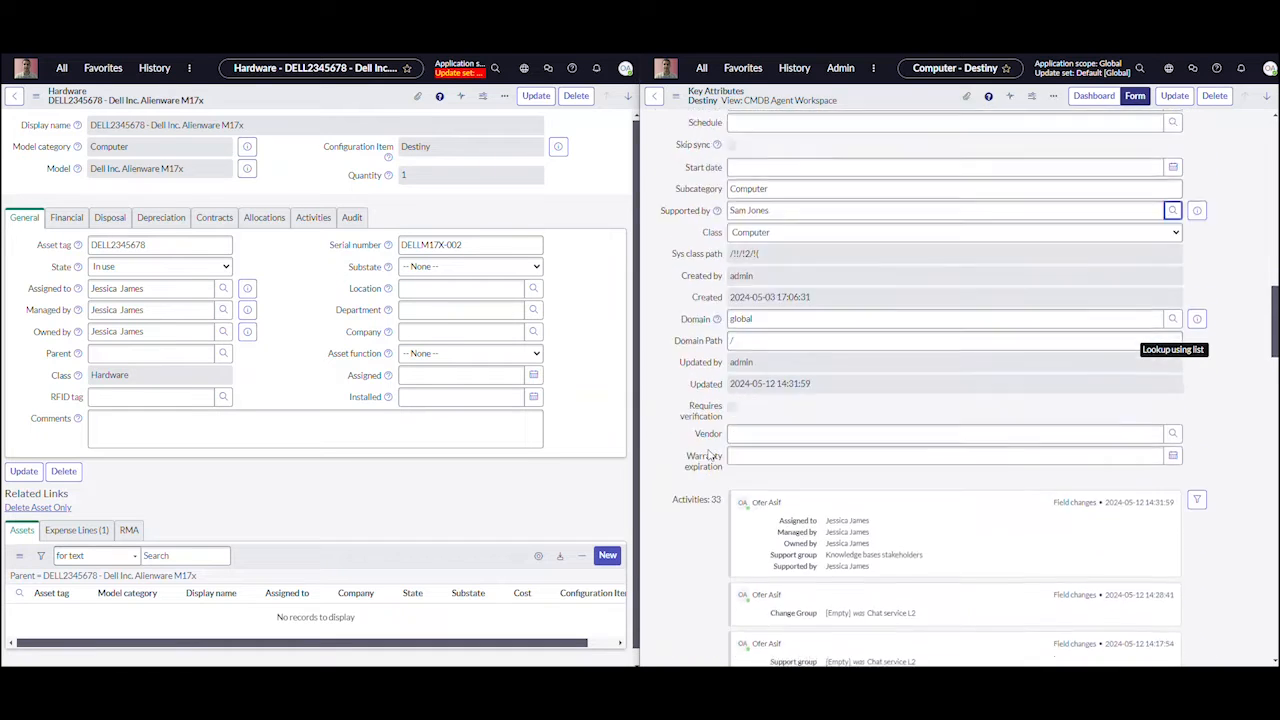
scroll(710, 455, "up", 10)
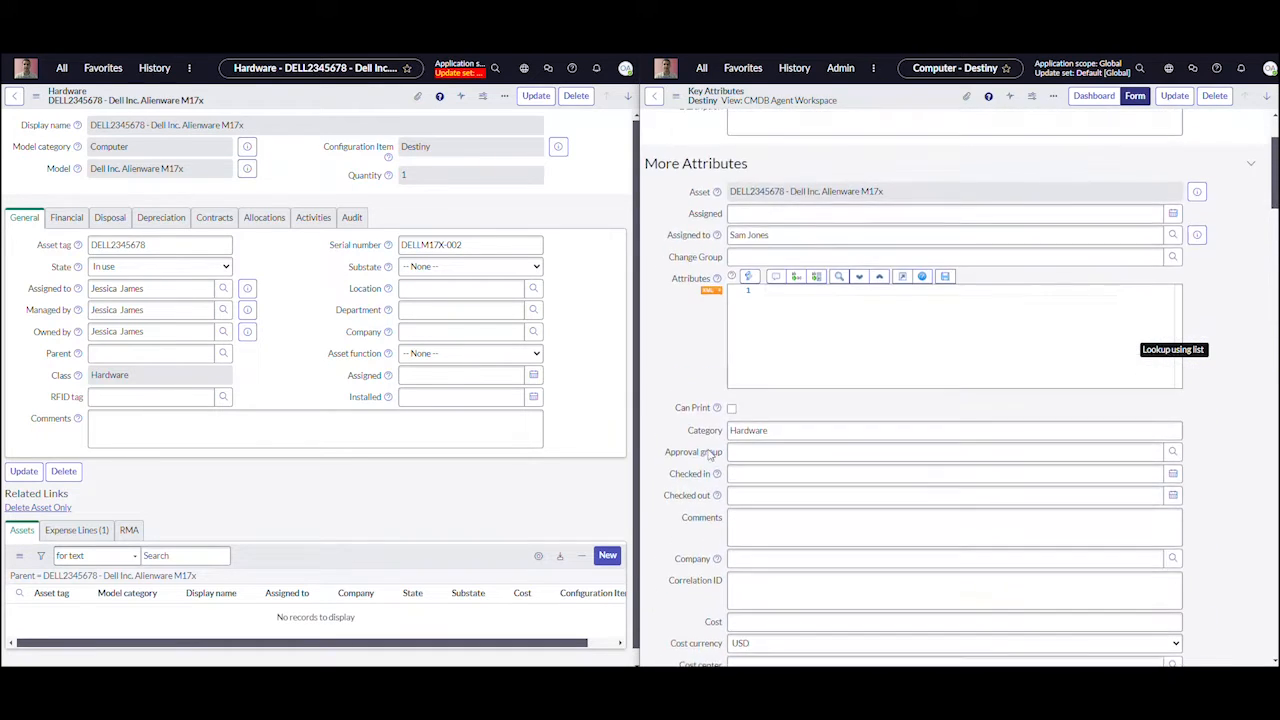
right_click(883, 97)
left_click(903, 103)
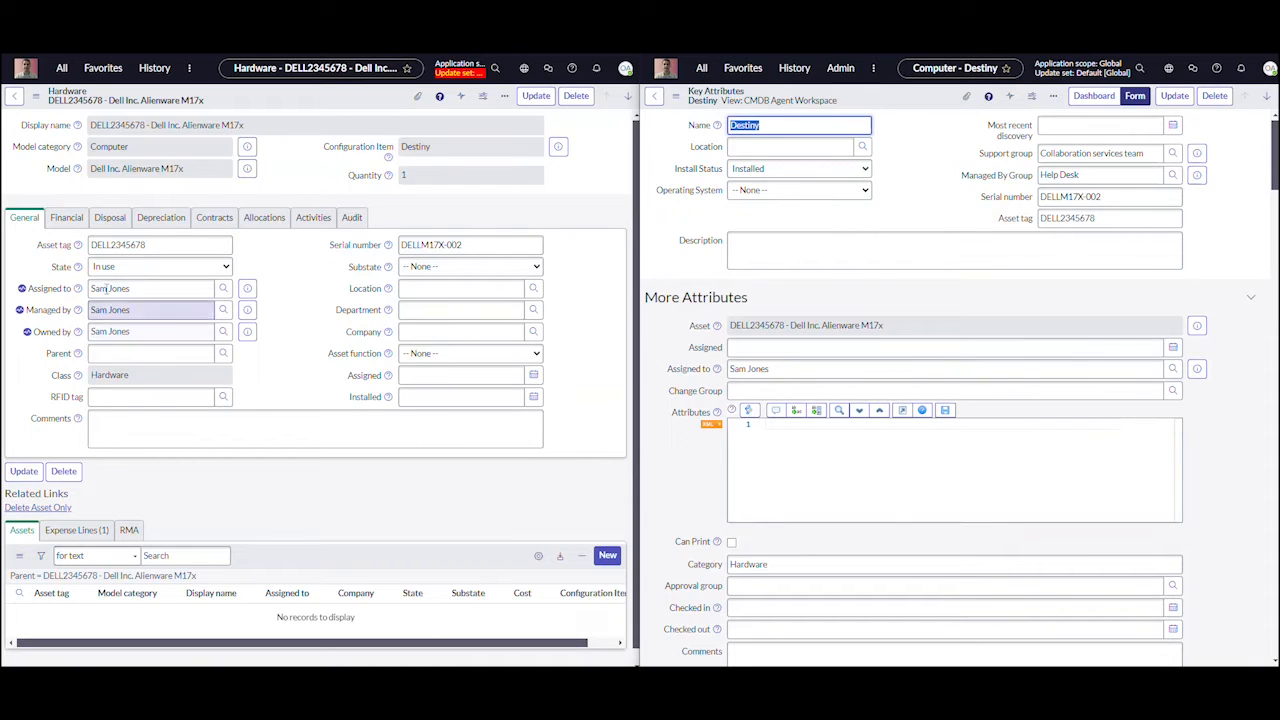
left_click(214, 218)
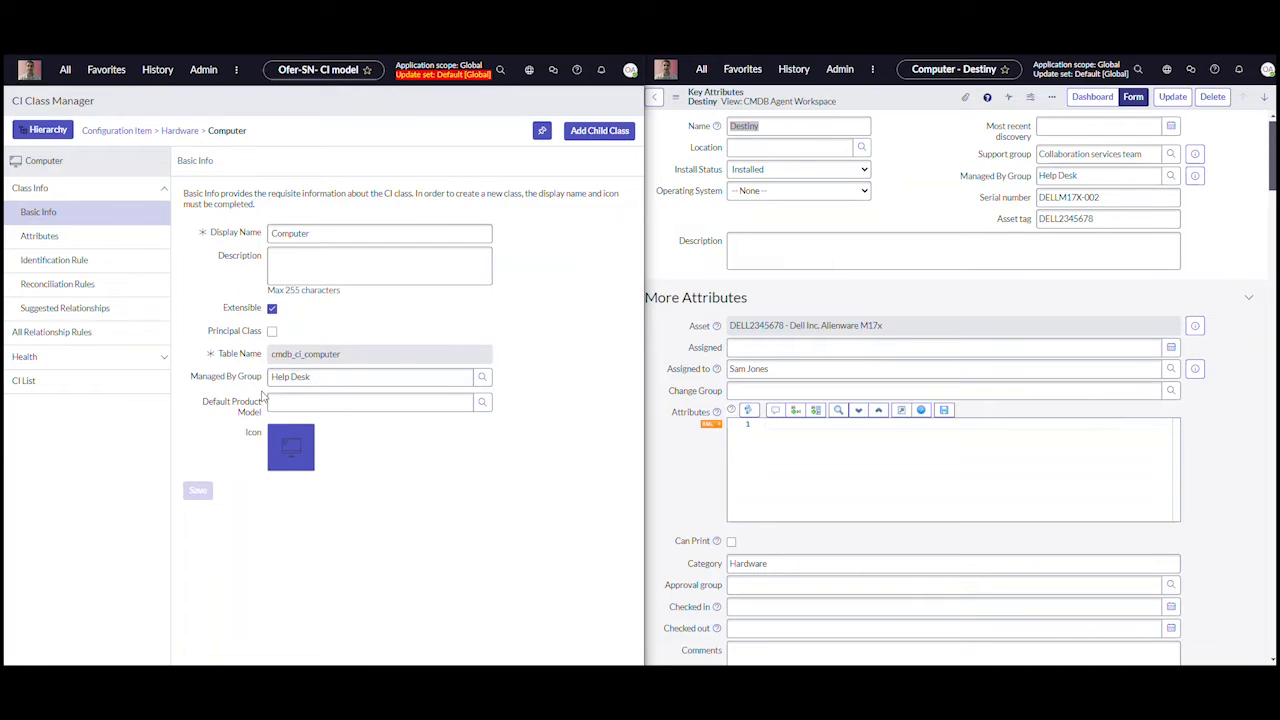
Set the Computer class's Managed By Group to Collaboration services team in CI Class Manager and save the class
left_click(482, 380)
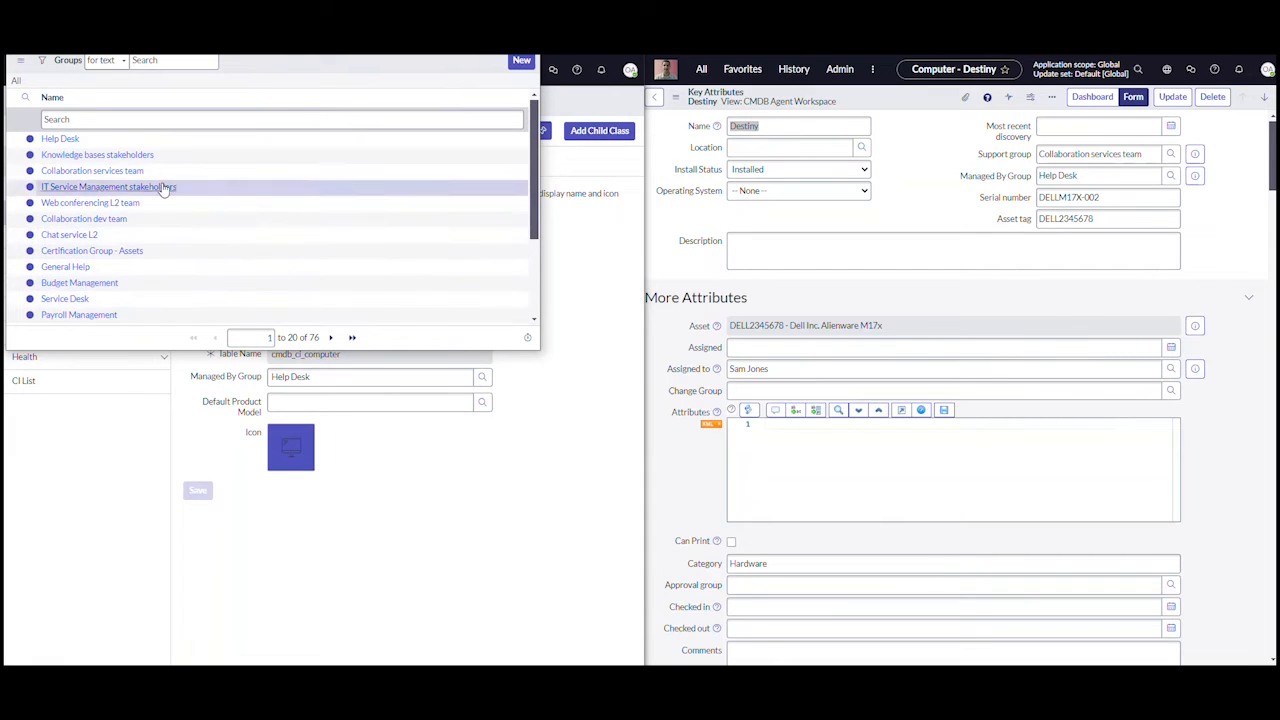
left_click(143, 174)
left_click(200, 493)
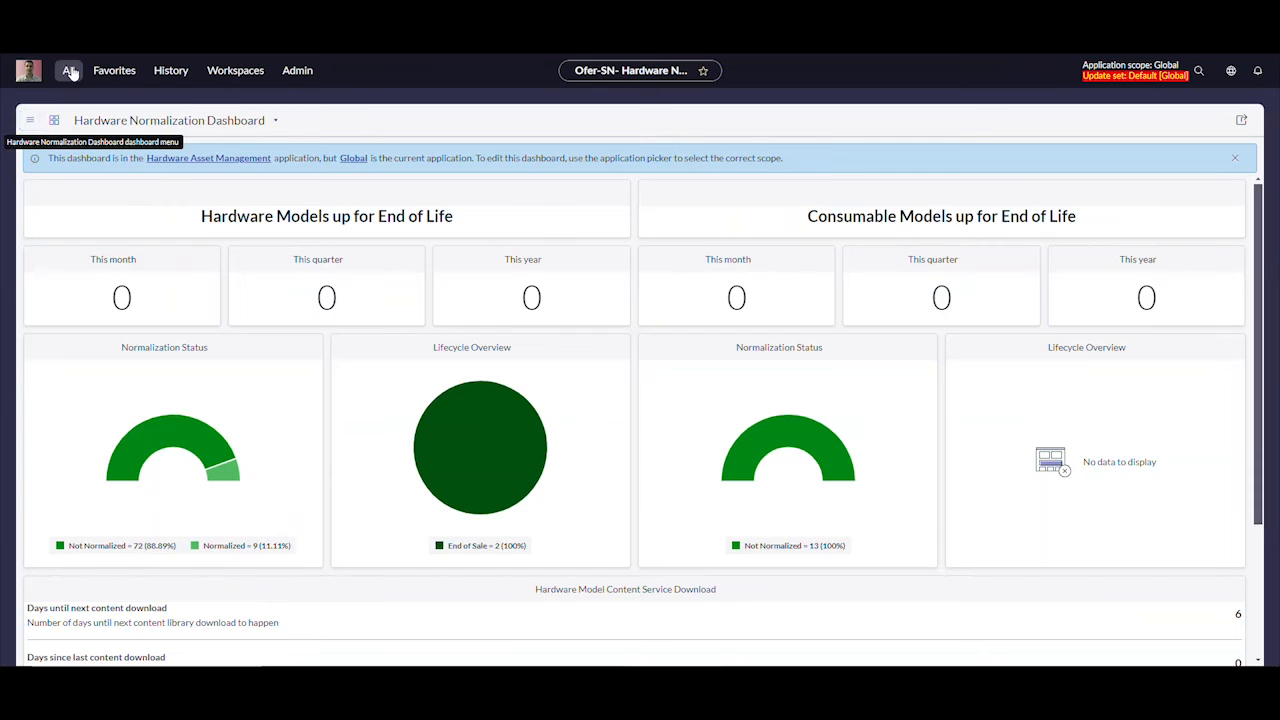
Create a CMDB group named CMDB Group Roles with the Default group type
left_click(66, 70)
double_click(70, 104)
type("CMDB")
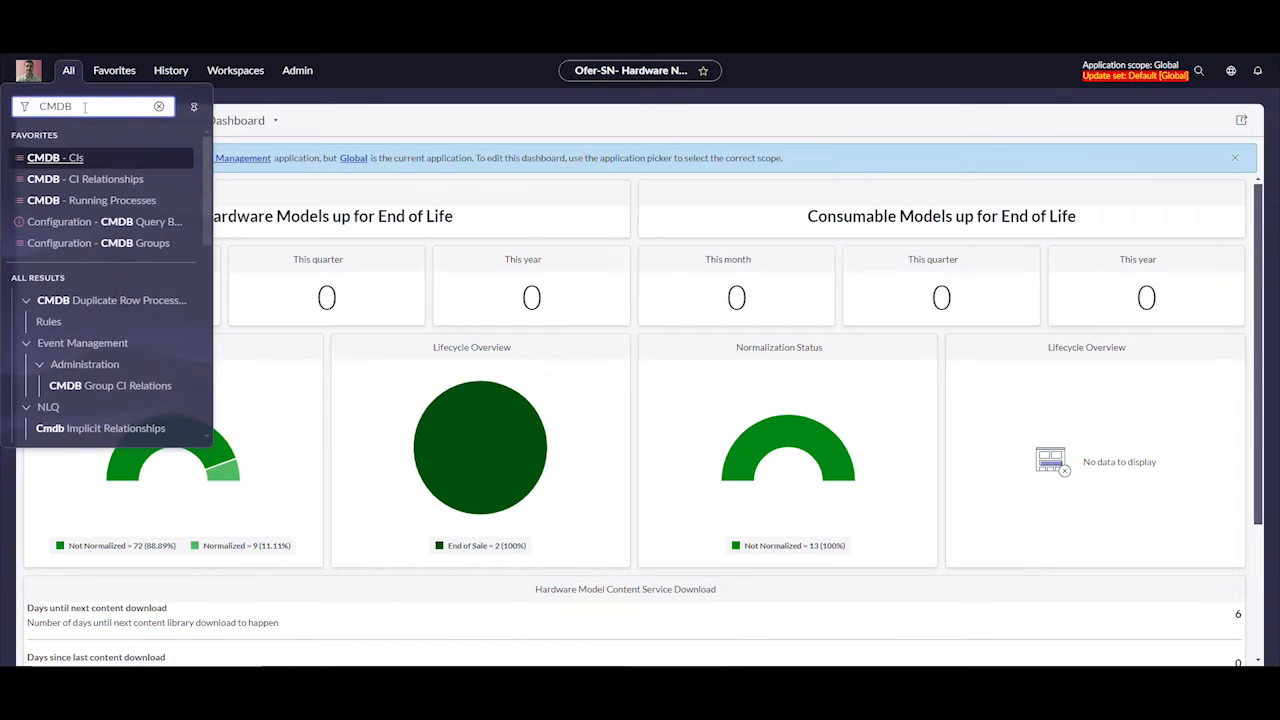
type(" Group")
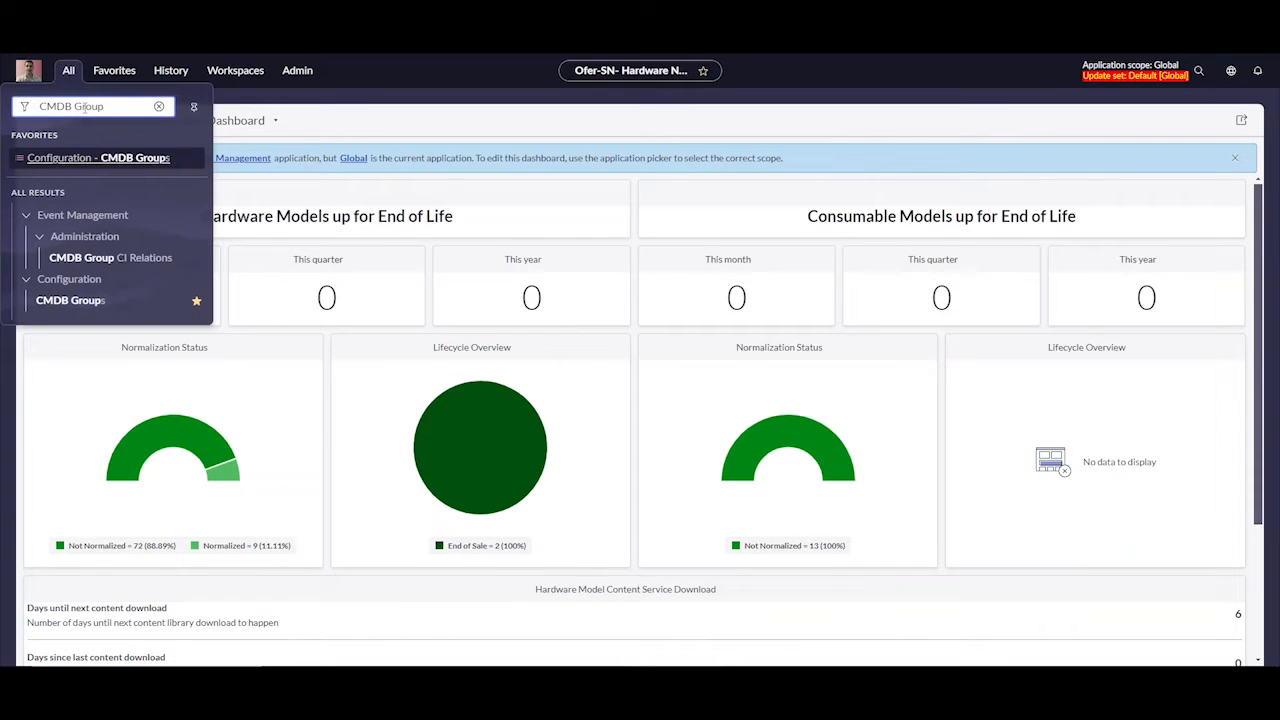
left_click(70, 300)
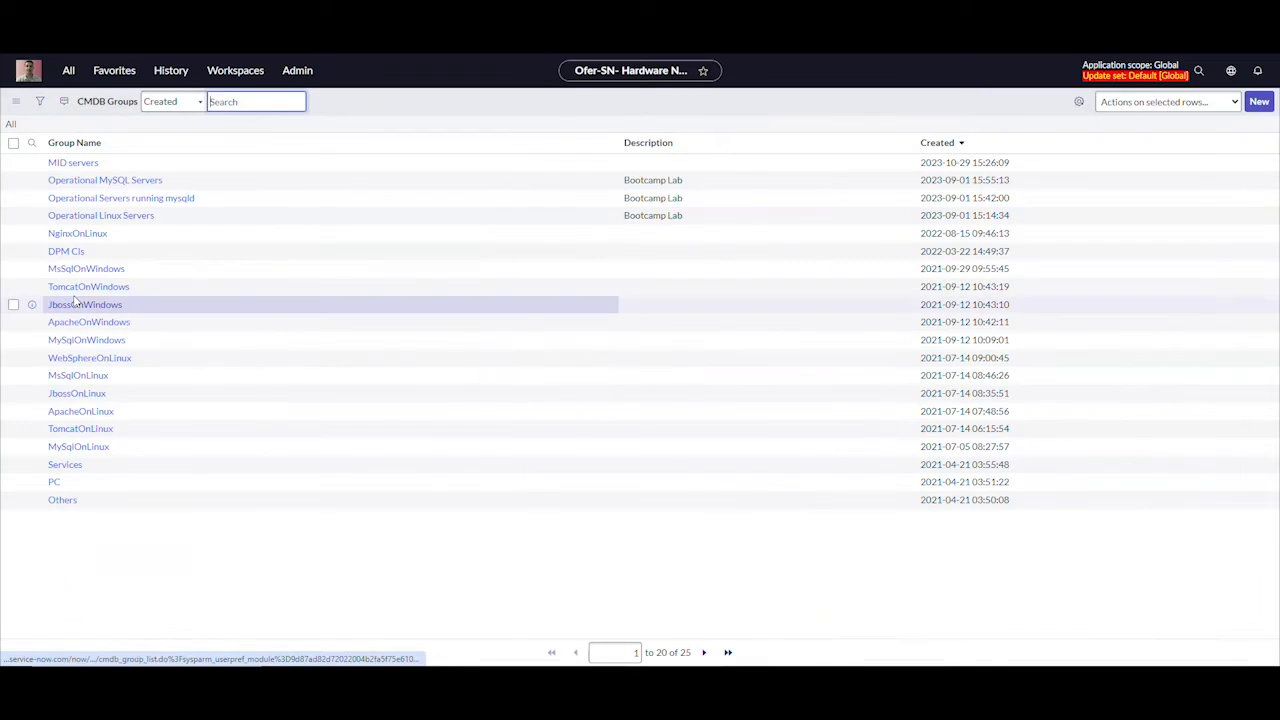
left_click(1256, 104)
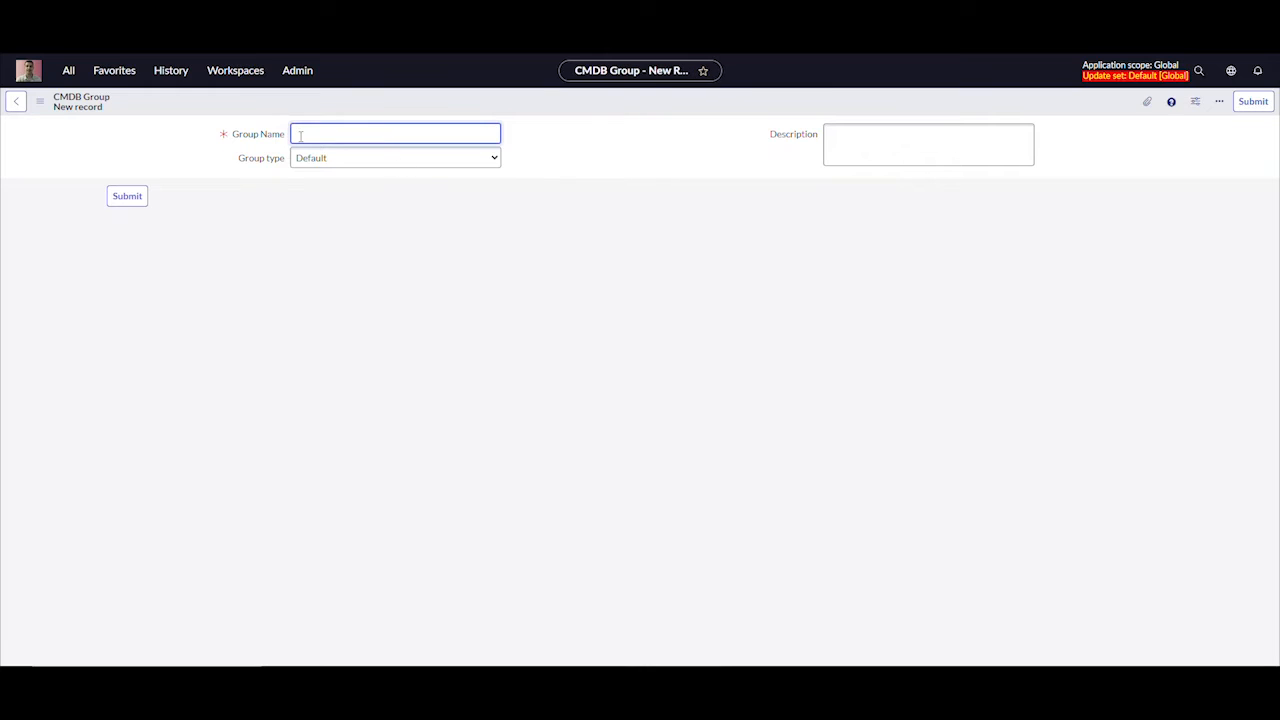
type("CMDB Group Roles")
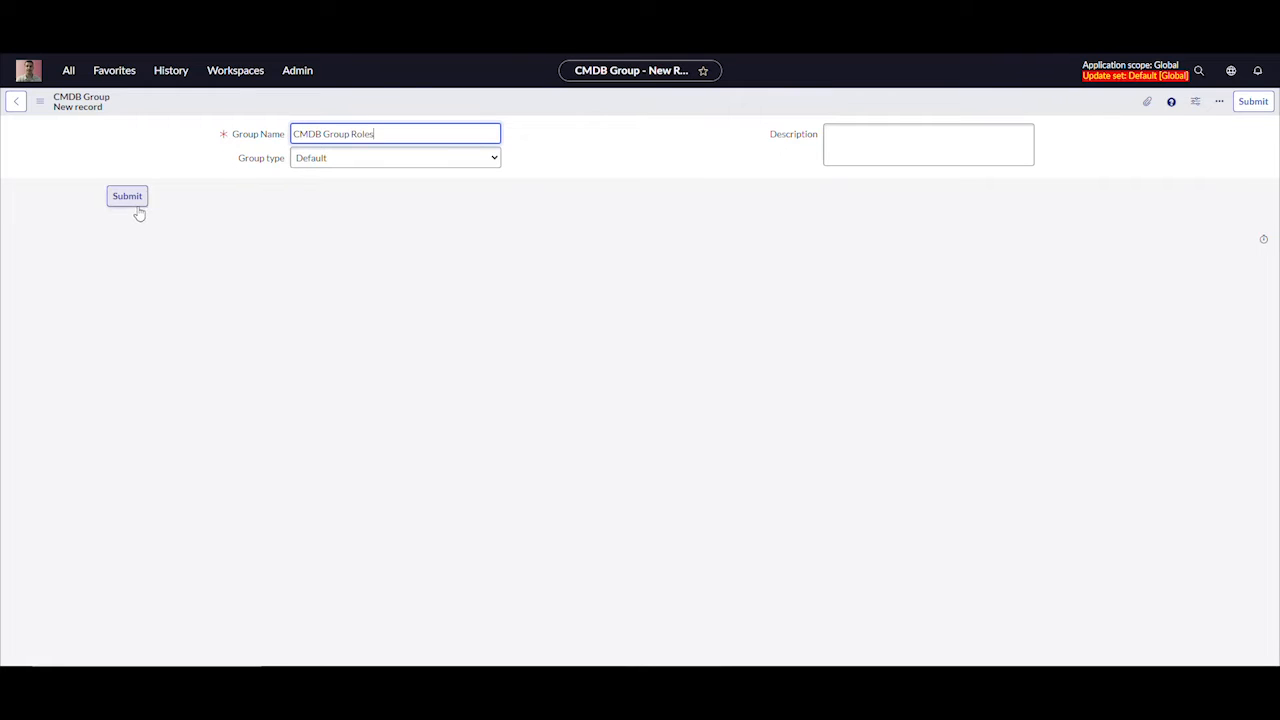
left_click(127, 197)
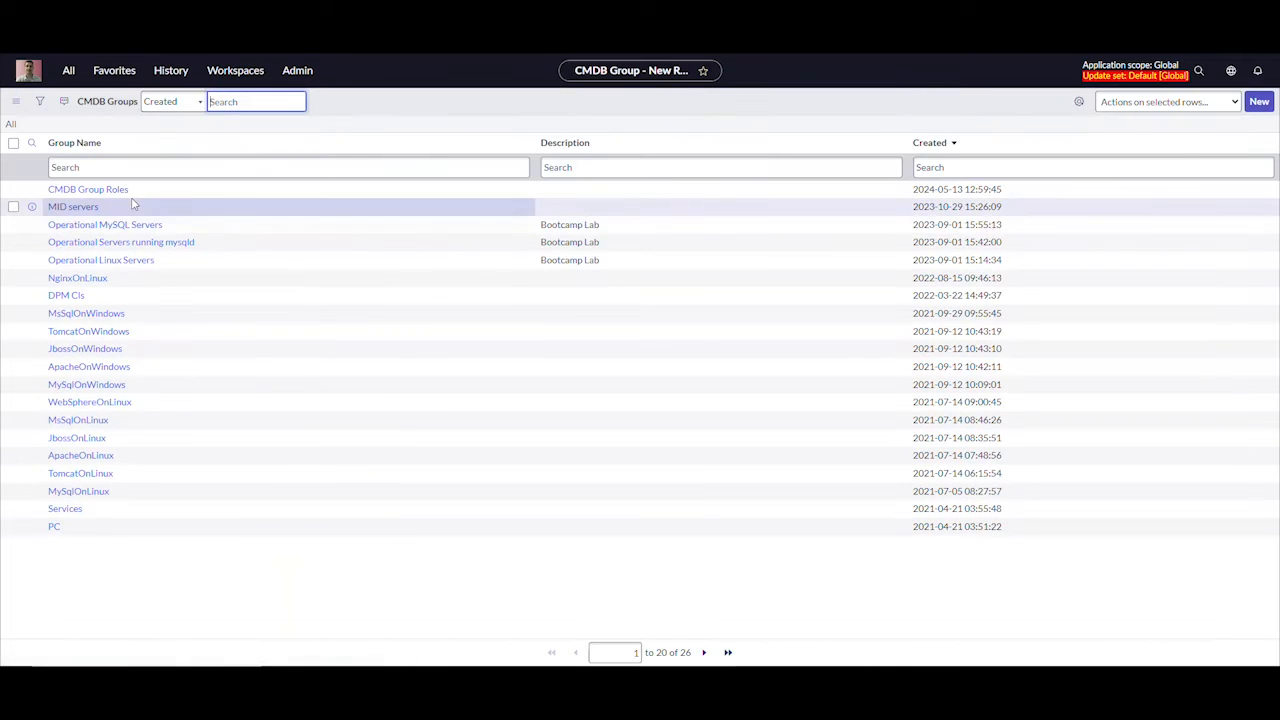
Start a new encoded query for the CMDB Group Roles group and set its class to Computer [cmdb_ci_computer]
left_click(100, 190)
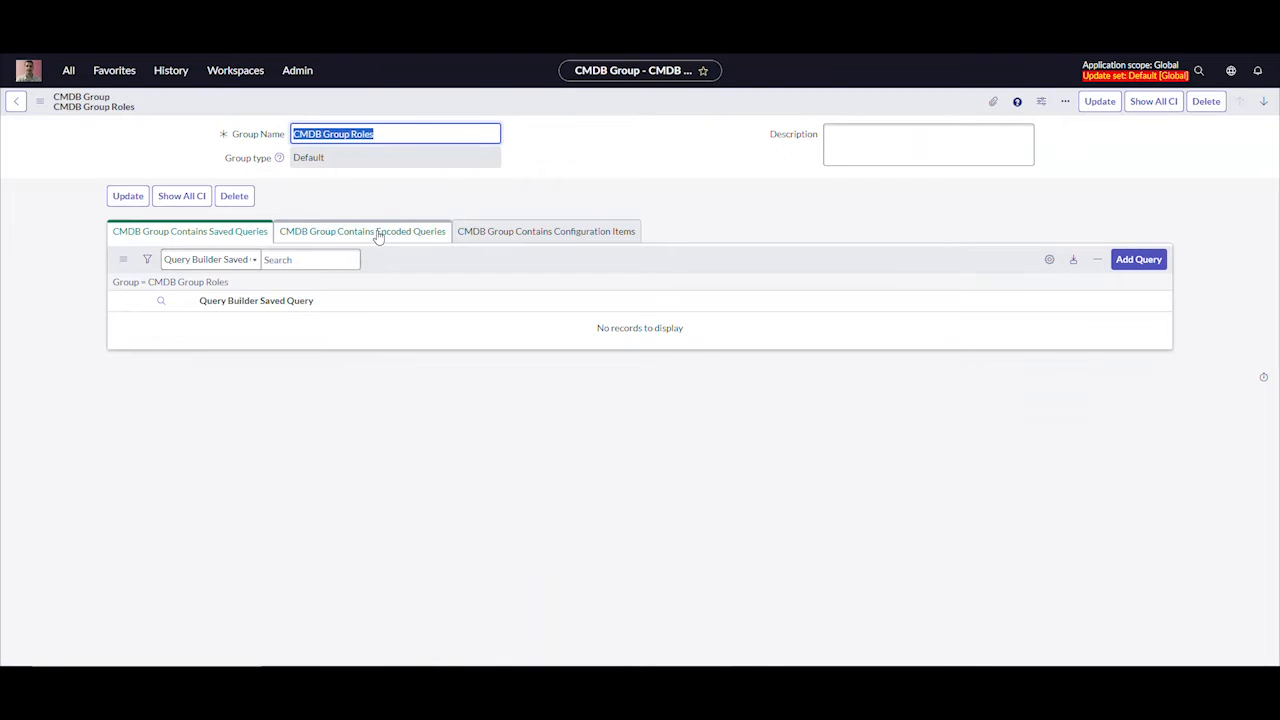
left_click(378, 236)
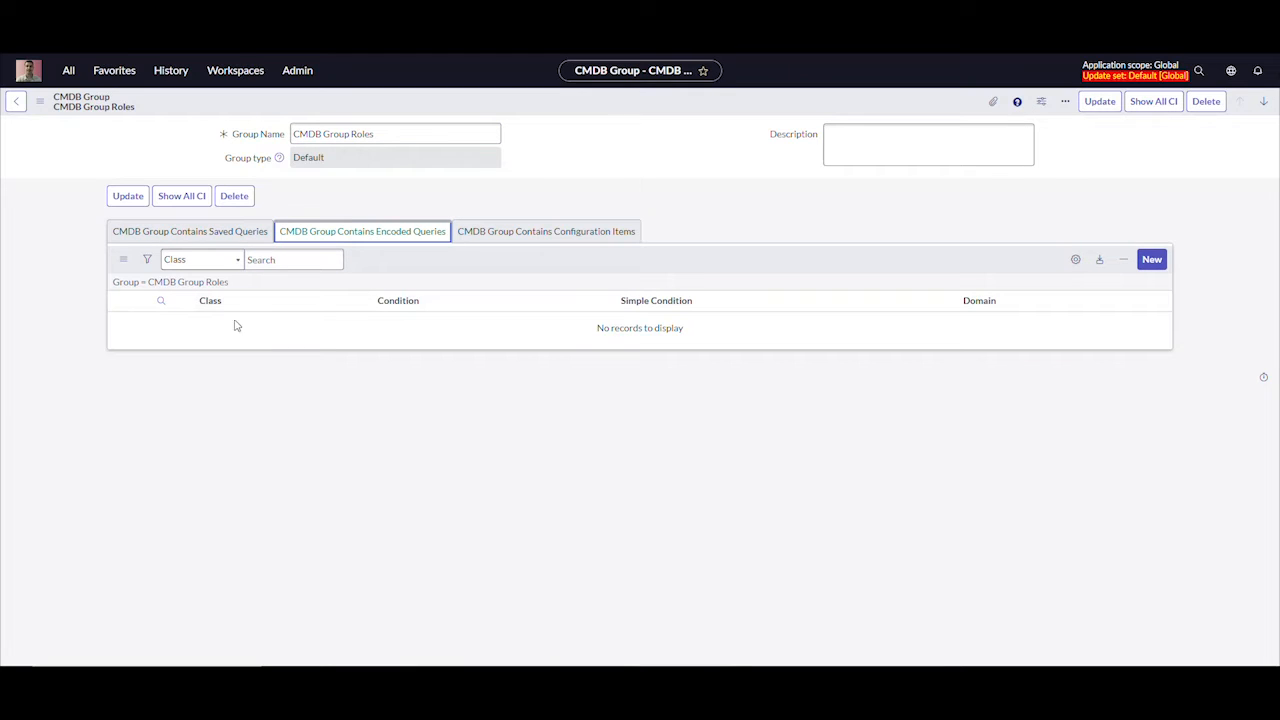
left_click(1151, 259)
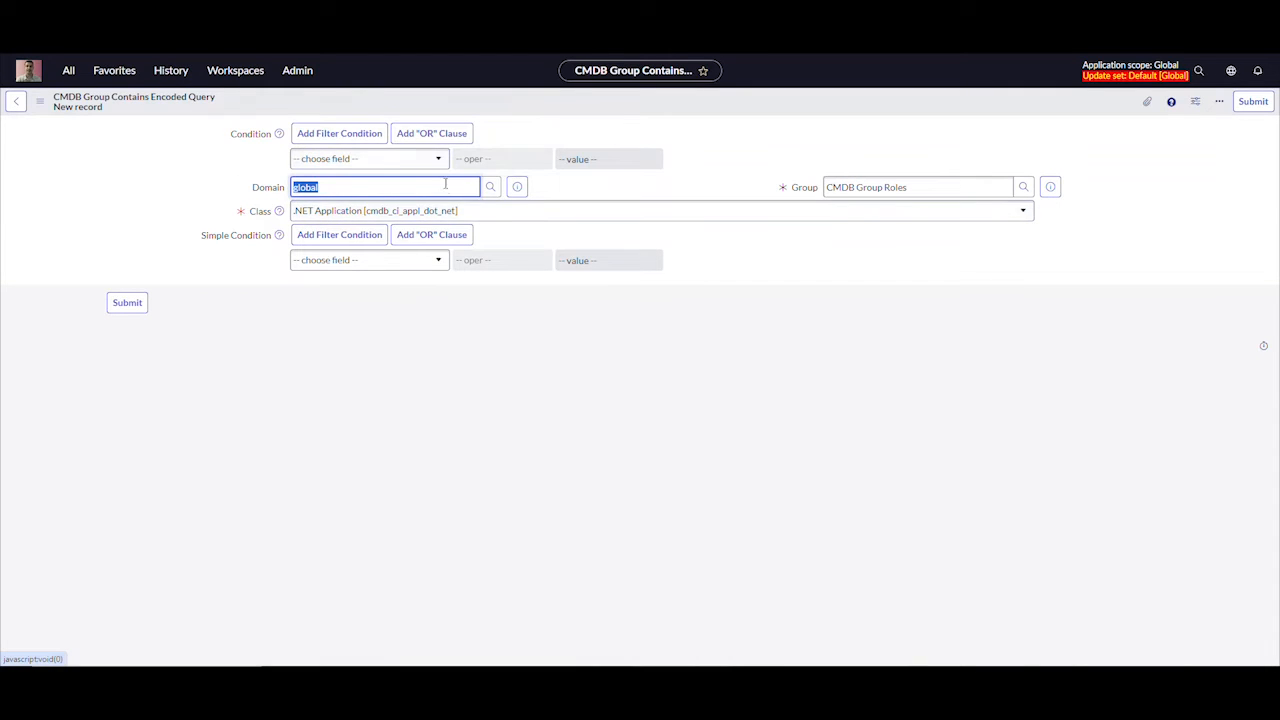
left_click(621, 214)
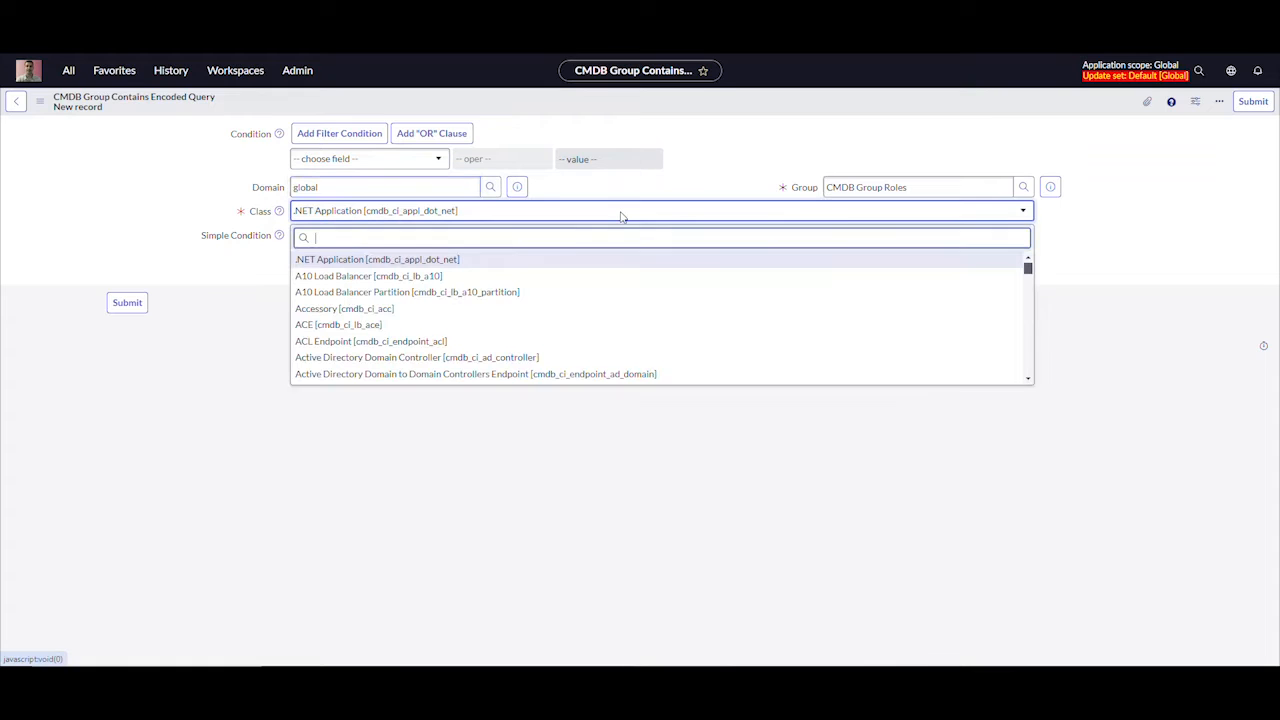
type("puter")
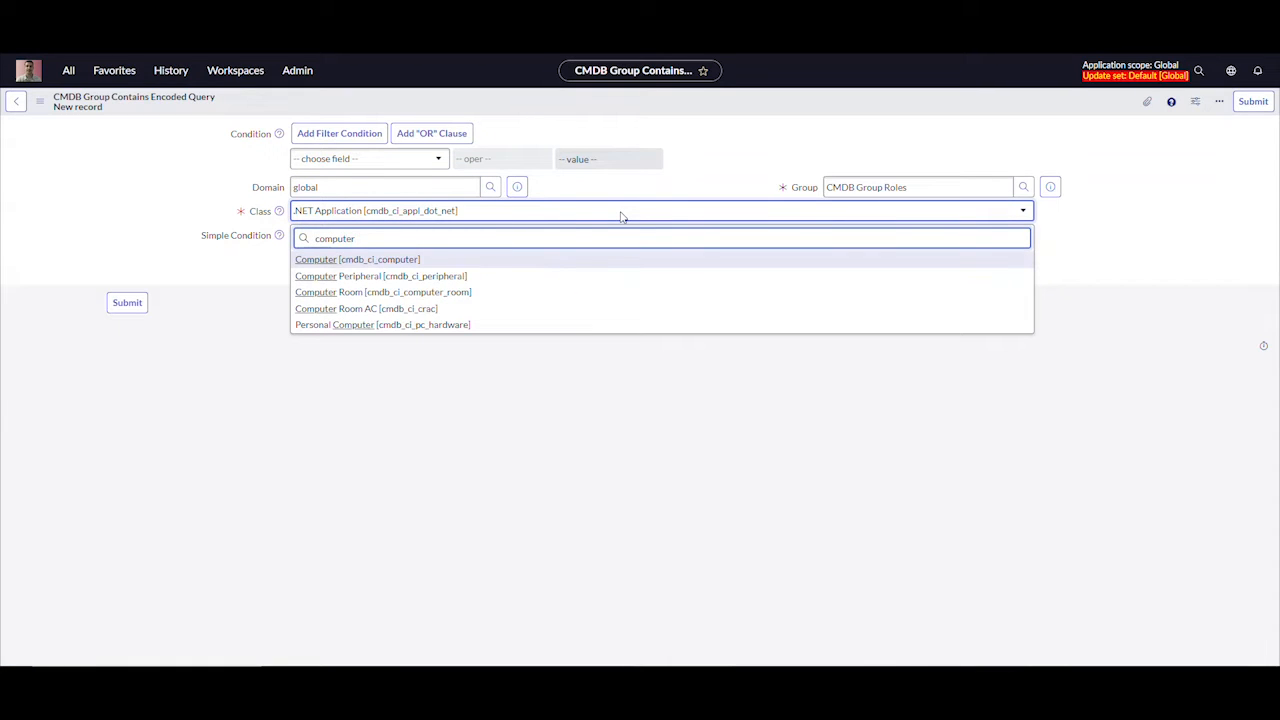
left_click(400, 260)
Set the query condition to Created at or after This month, submit it, and check the list of all CIs in the group
left_click(437, 160)
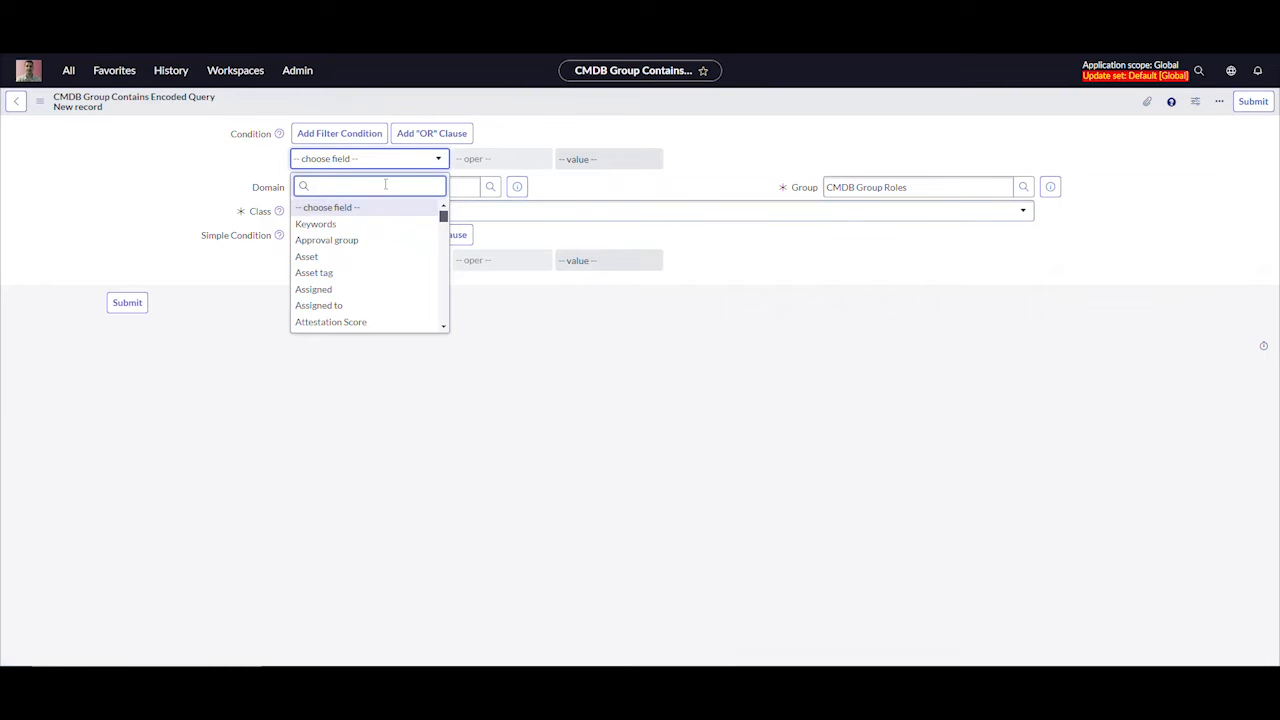
type("create")
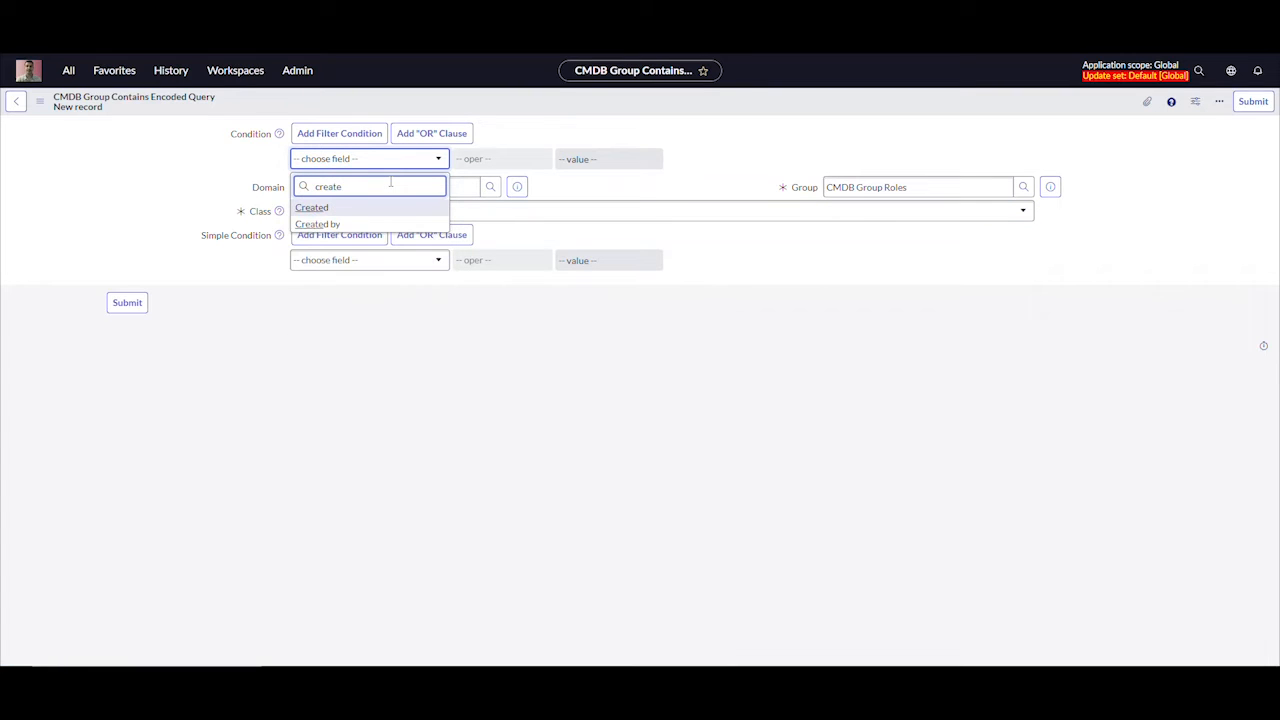
left_click(328, 208)
left_click(500, 159)
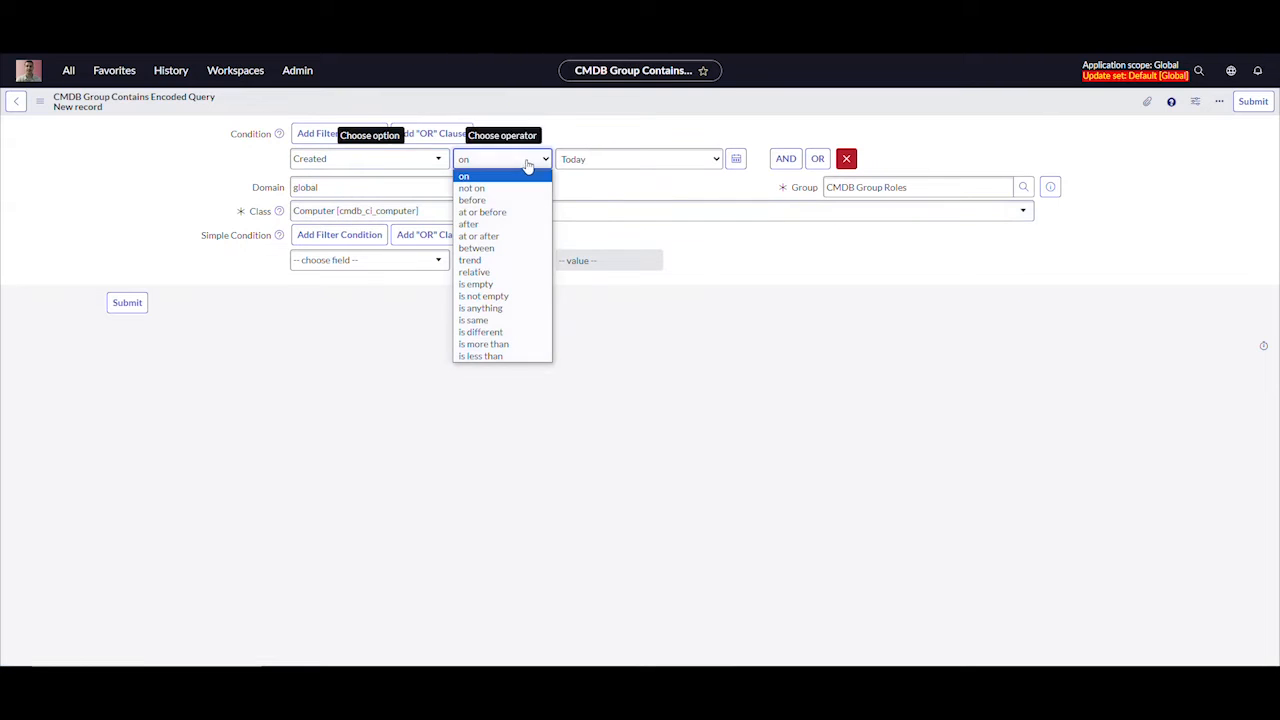
left_click(499, 236)
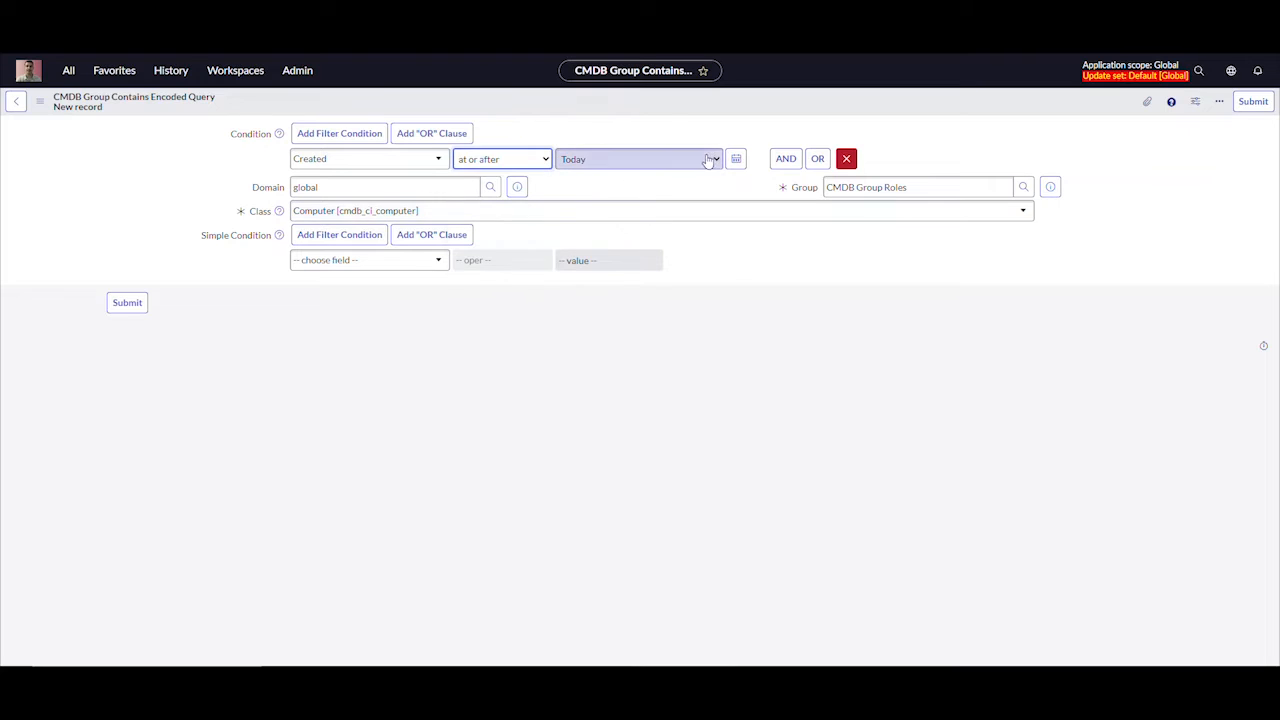
left_click(635, 160)
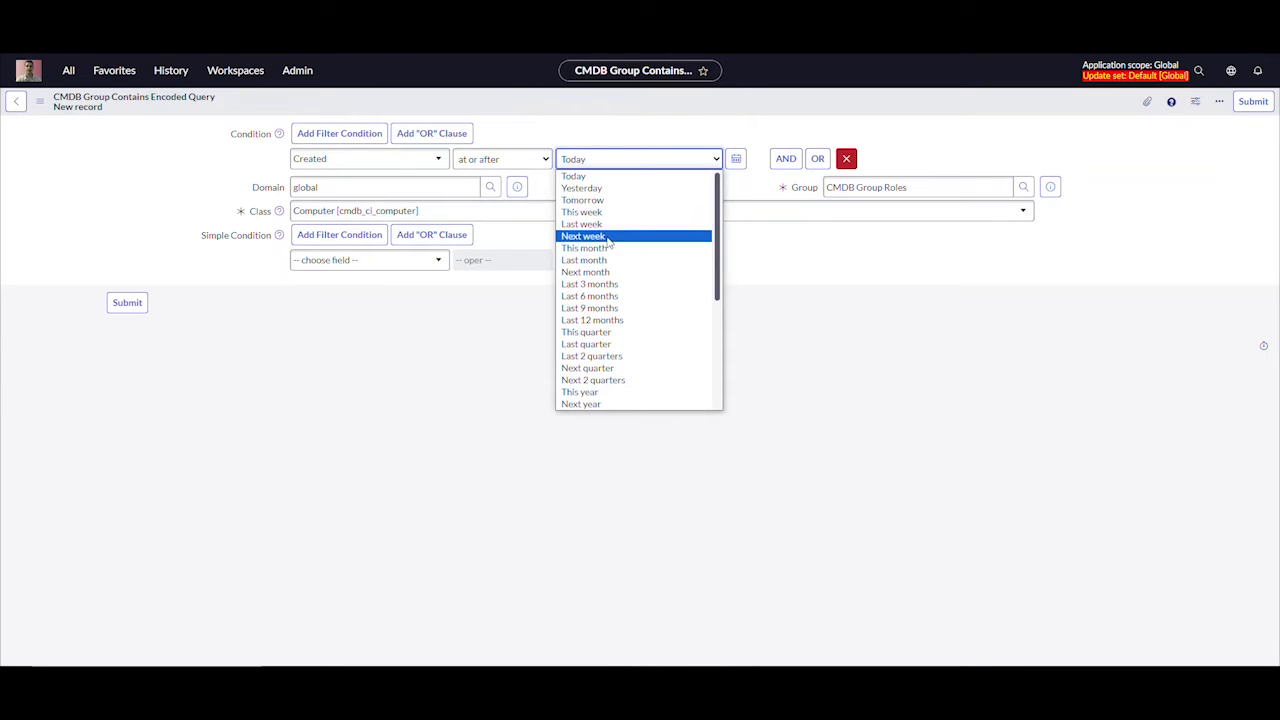
left_click(588, 248)
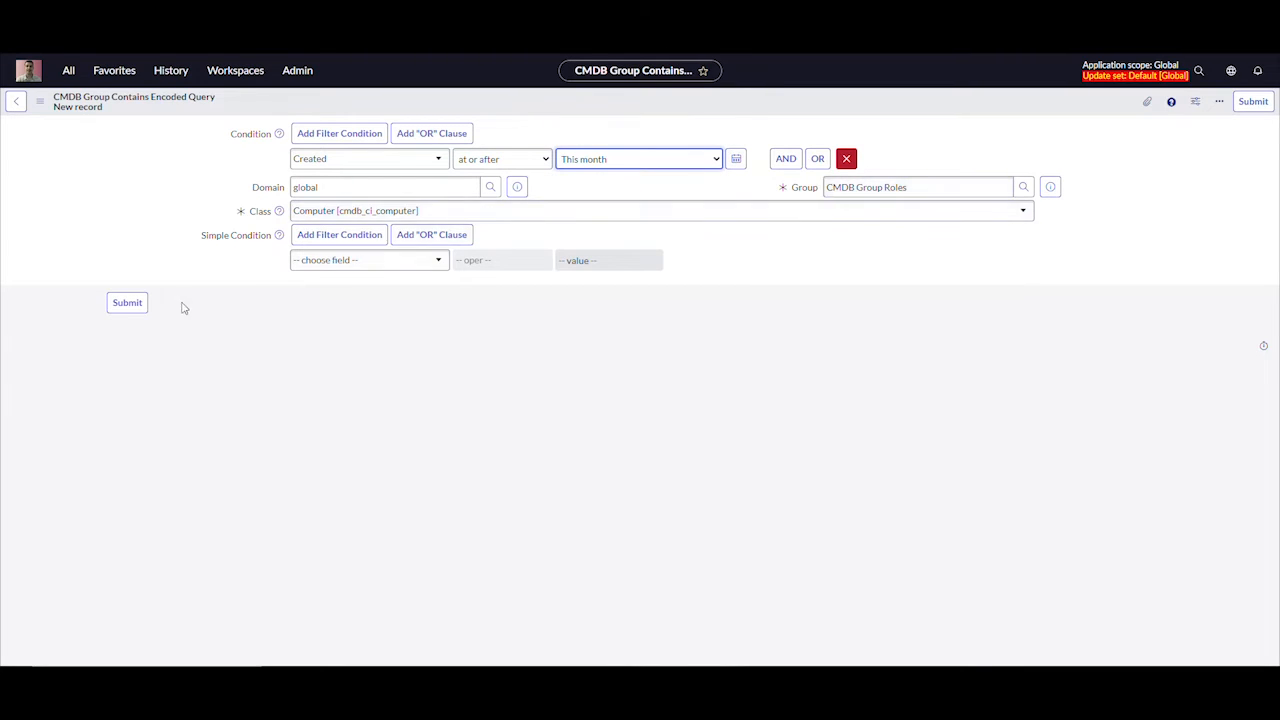
left_click(126, 302)
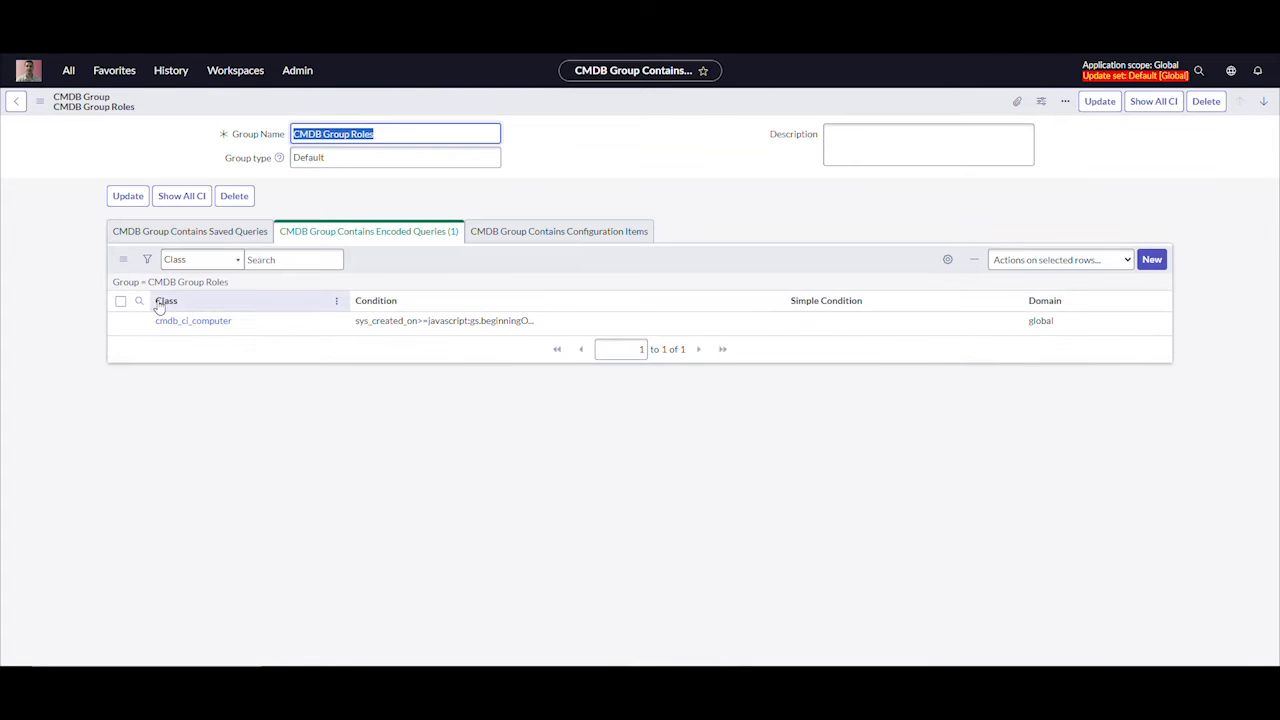
left_click(182, 200)
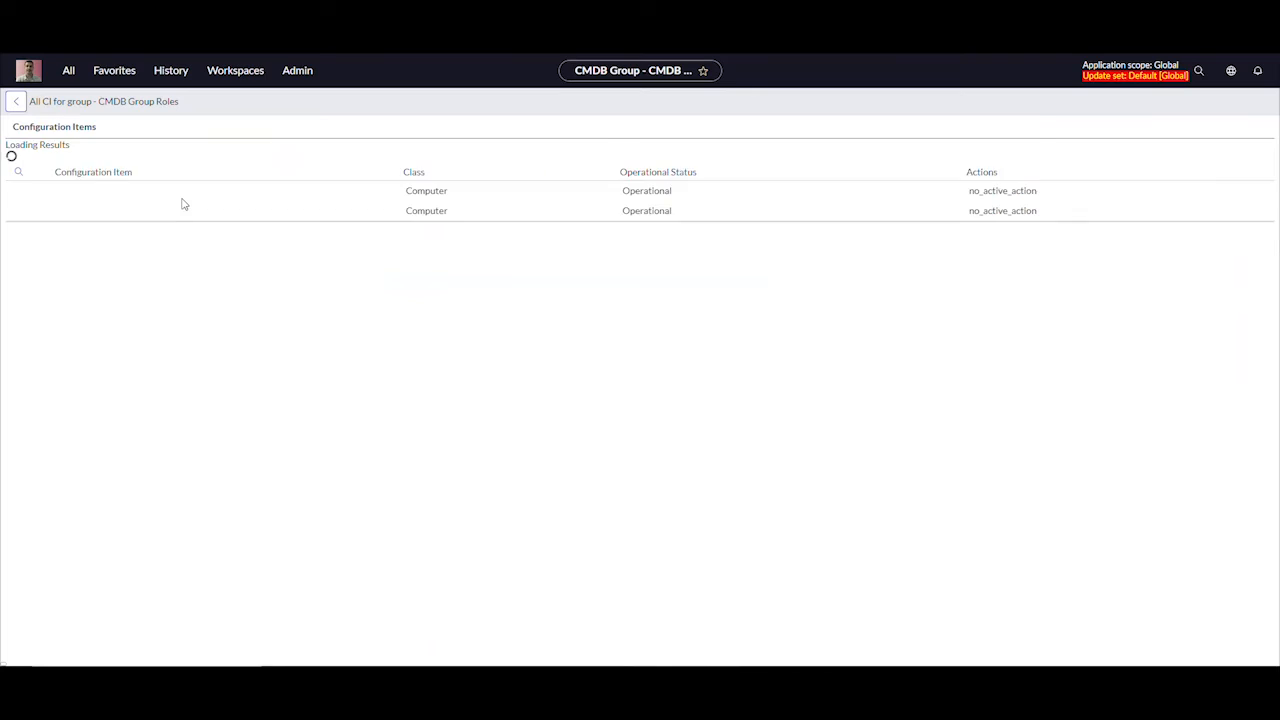
key("alt+Left")
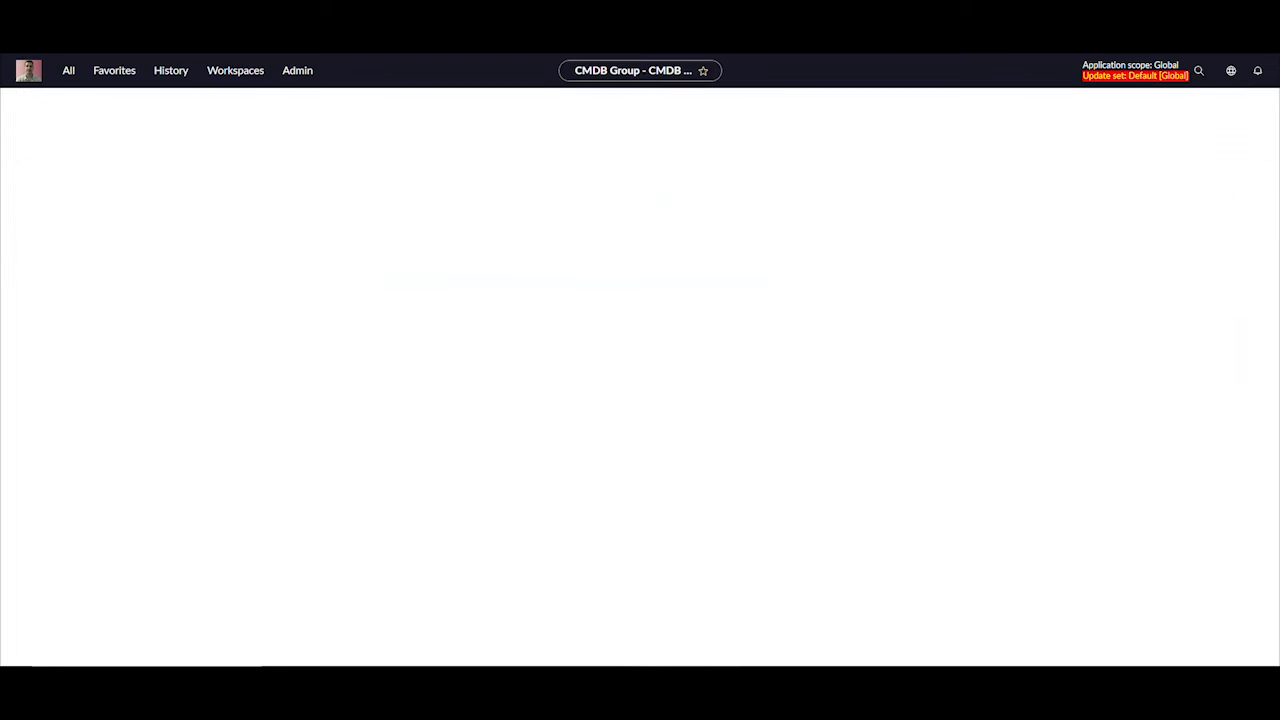
Open the manual CI editor for CMDB Group Roles and filter the configuration items by Class is Computer
left_click(527, 233)
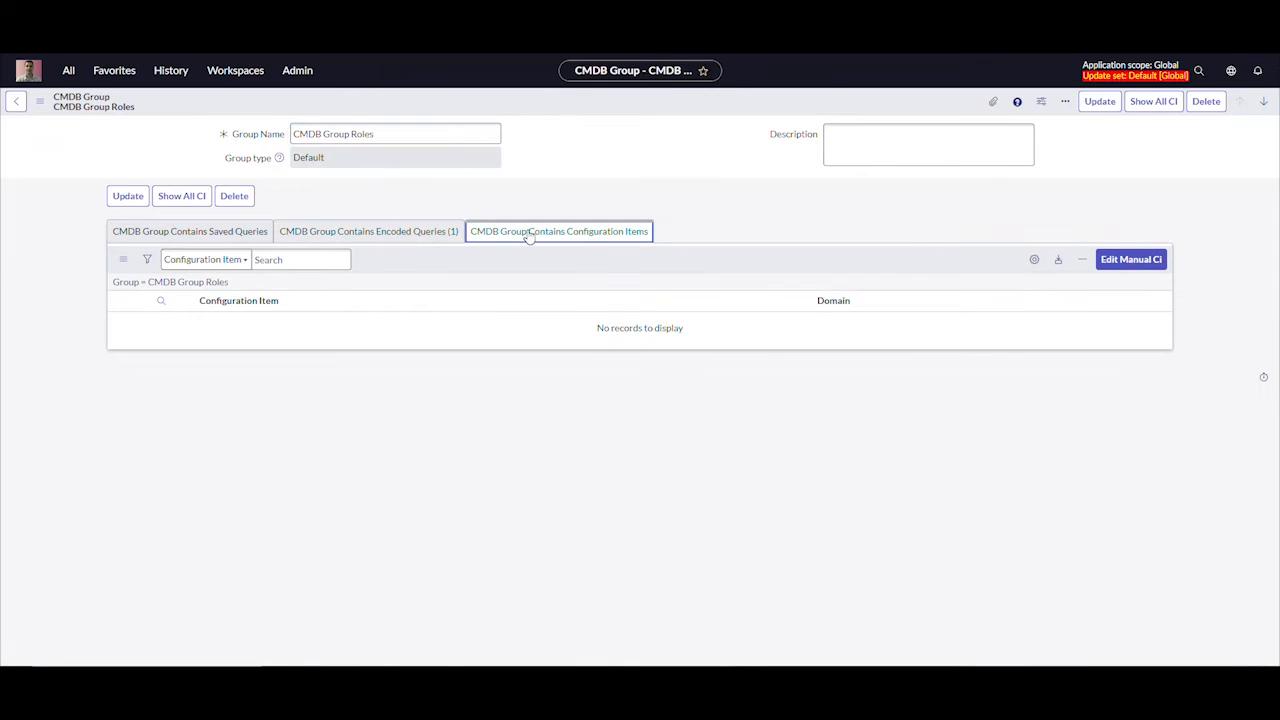
left_click(1140, 264)
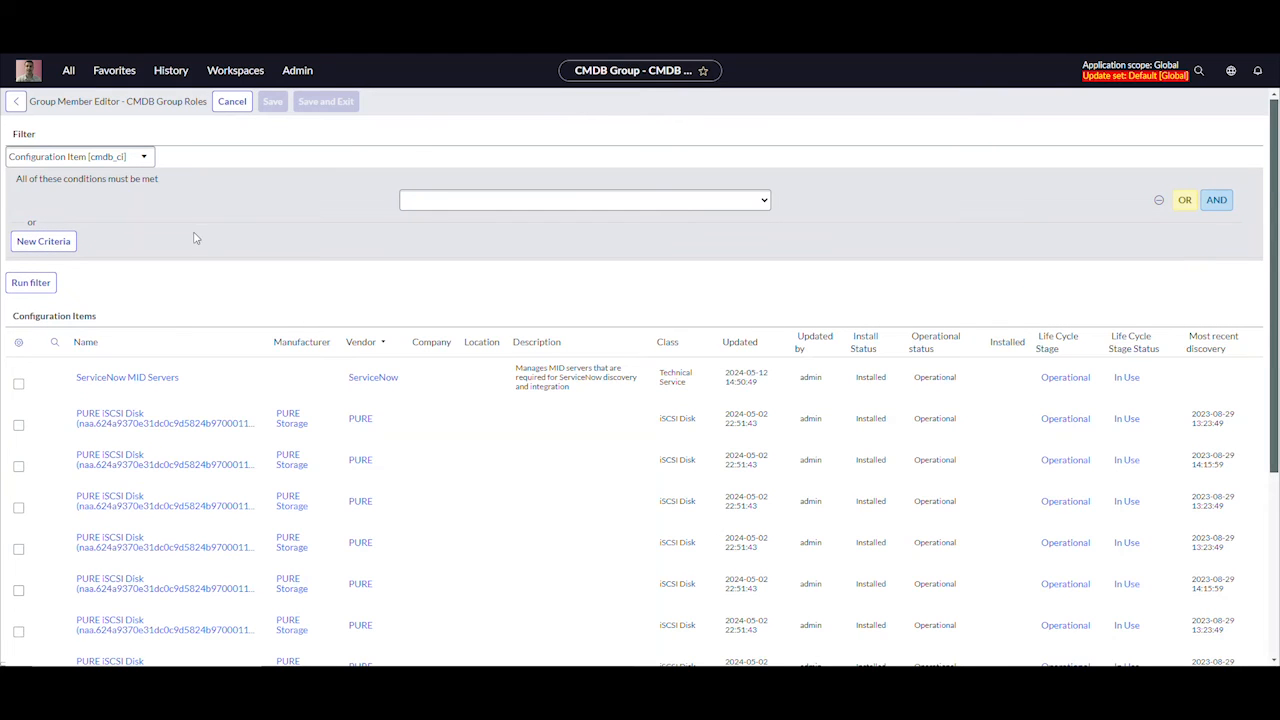
left_click(198, 203)
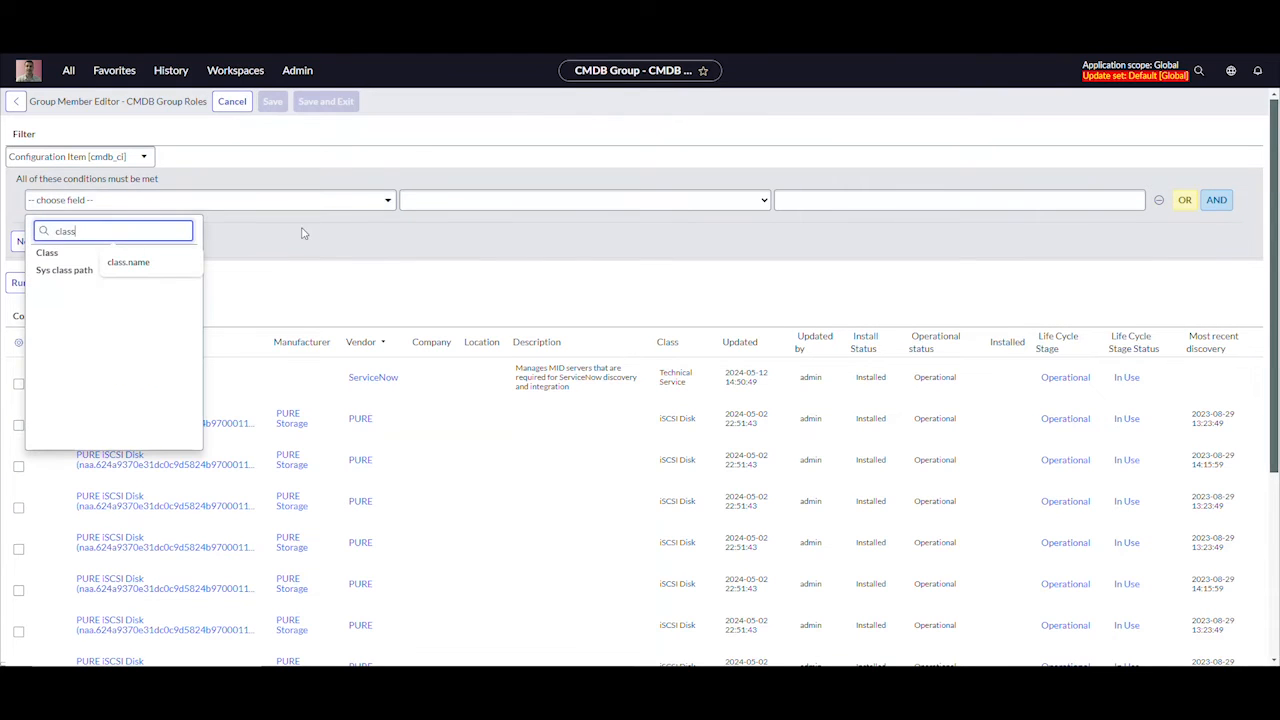
left_click(60, 249)
left_click(945, 201)
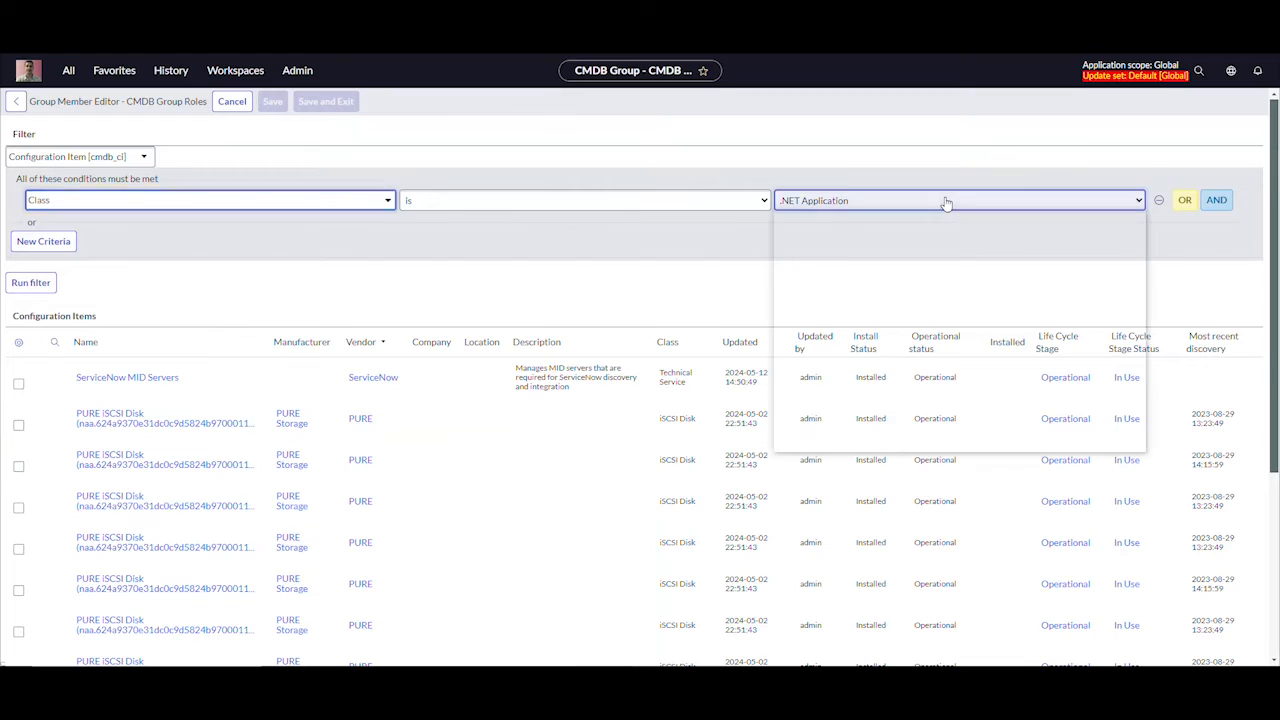
type("computer")
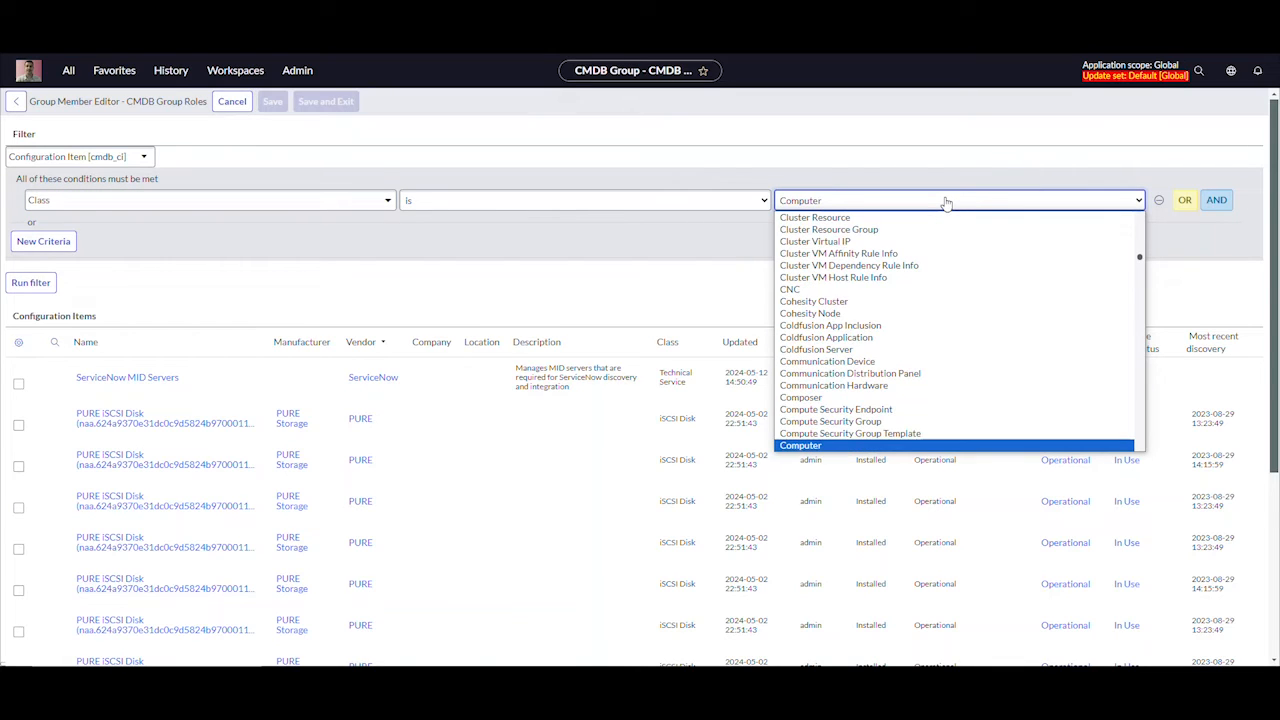
left_click(814, 447)
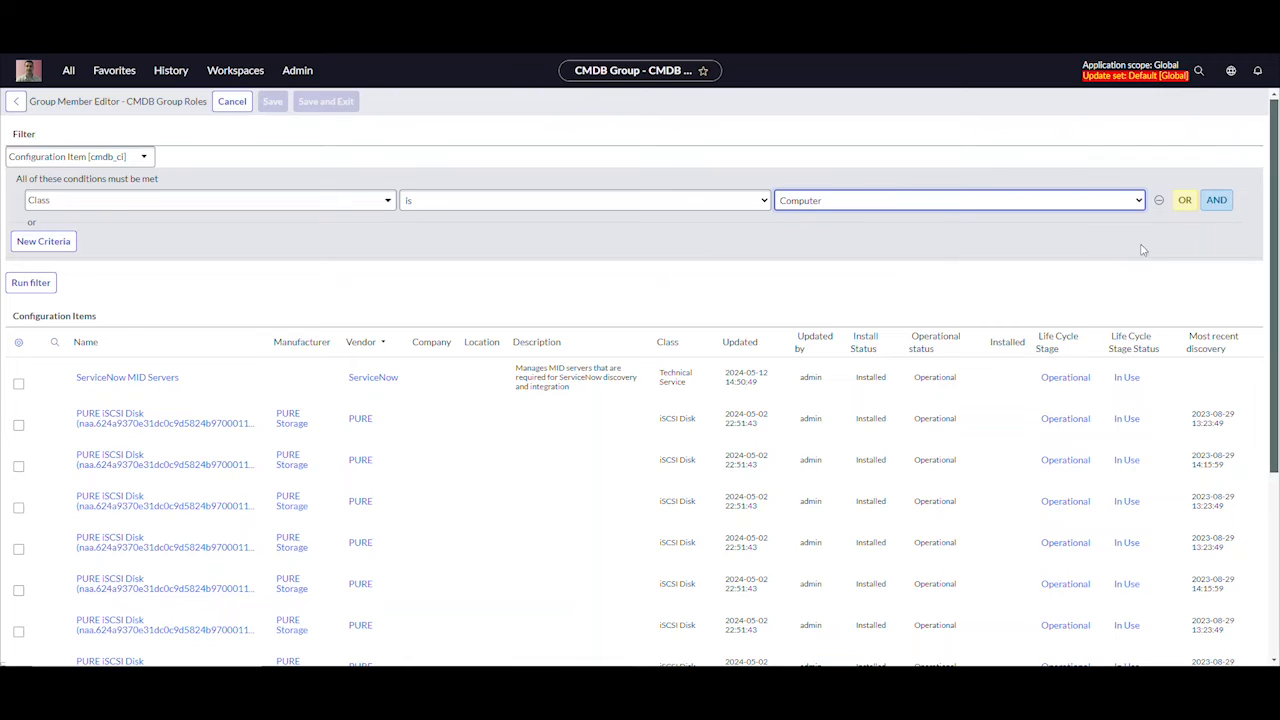
left_click(54, 283)
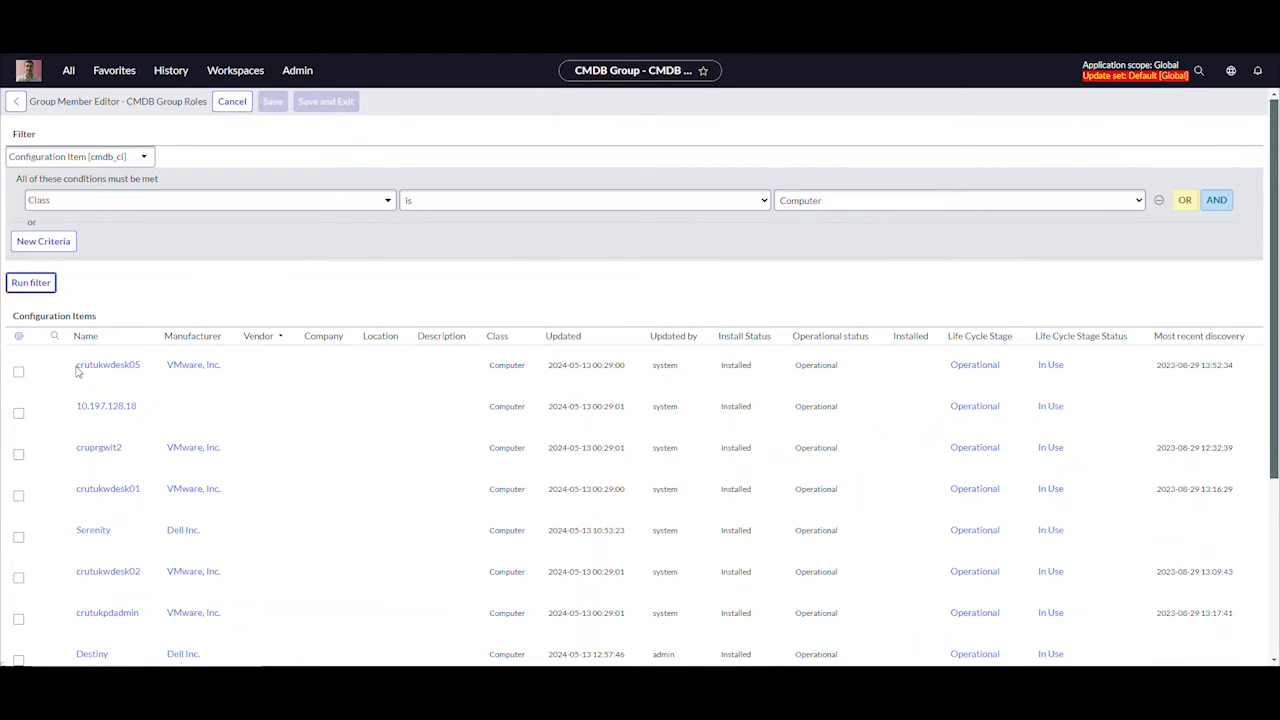
Add crutukwdesk05 to the group members, save and exit the editor, and review the list of all CIs in the group
left_click(18, 372)
scroll(388, 470, "down", 3)
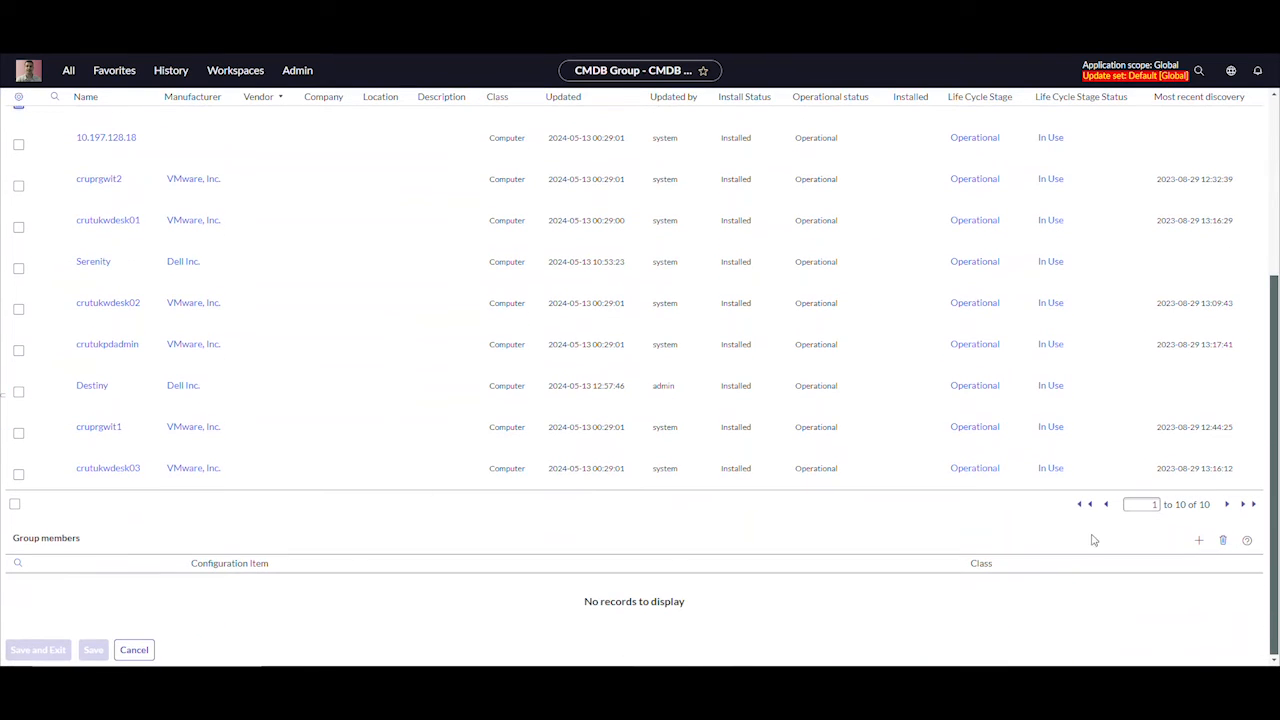
left_click(1199, 540)
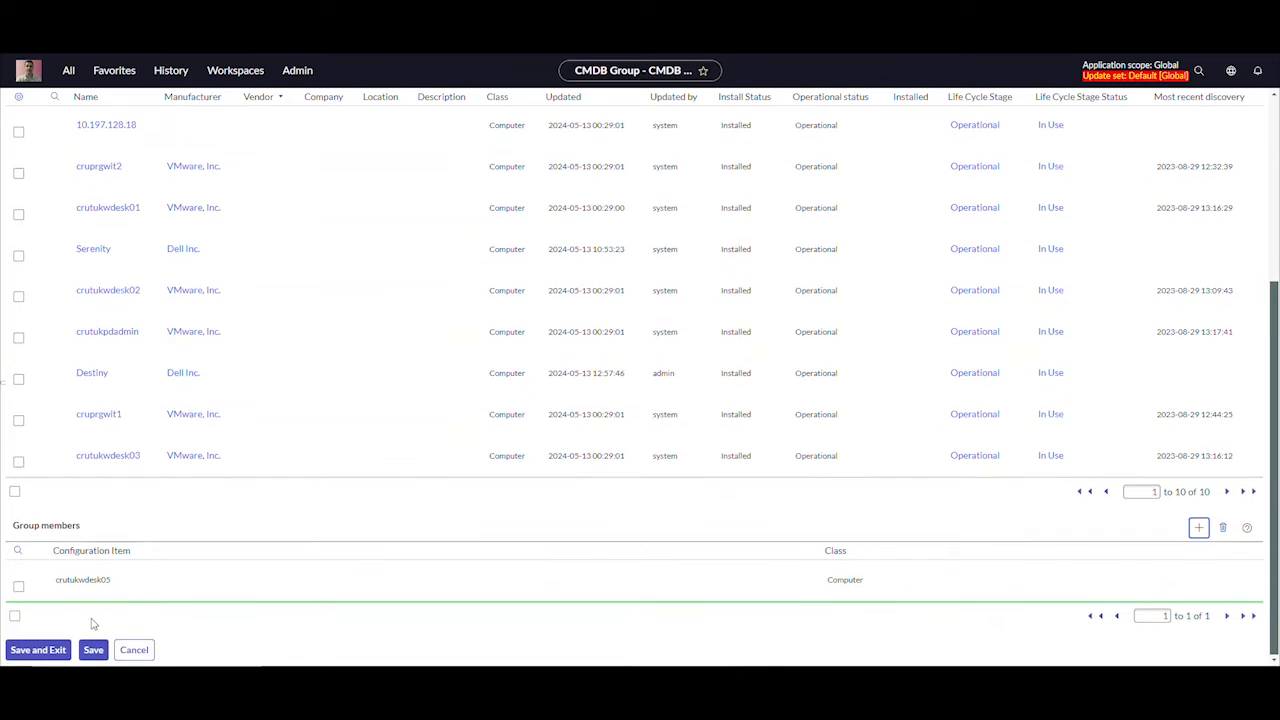
left_click(55, 650)
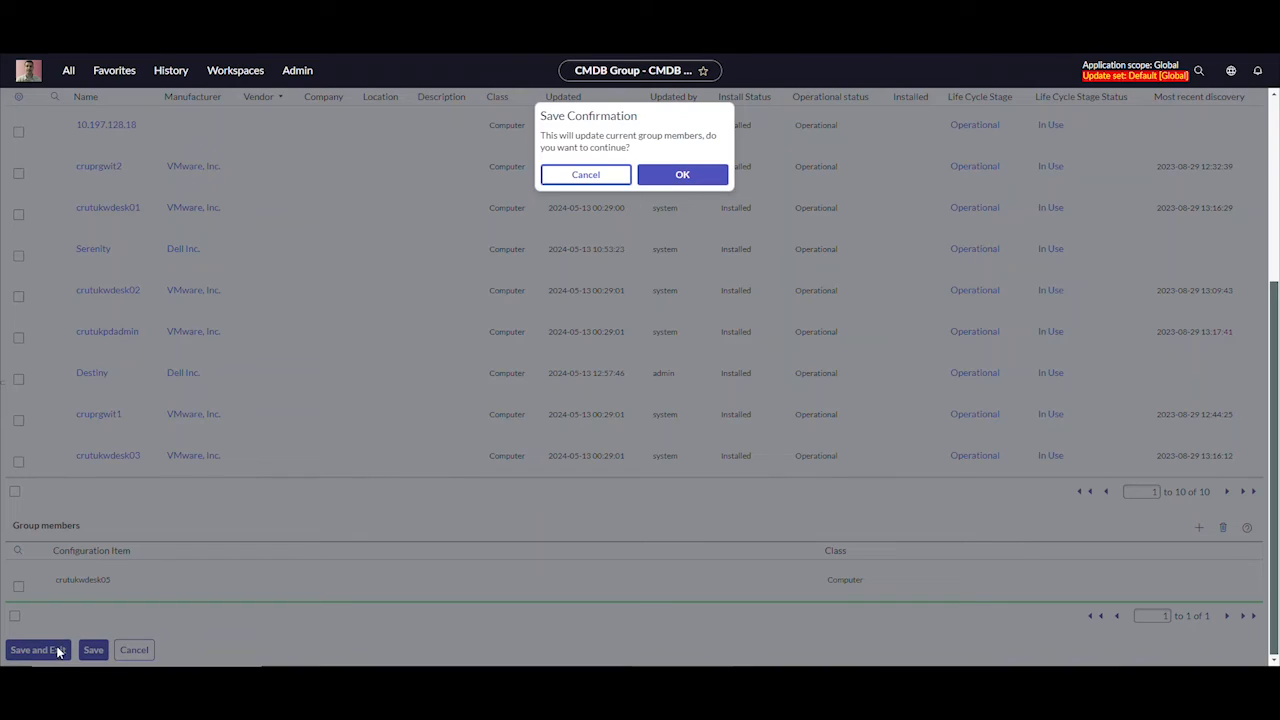
left_click(692, 176)
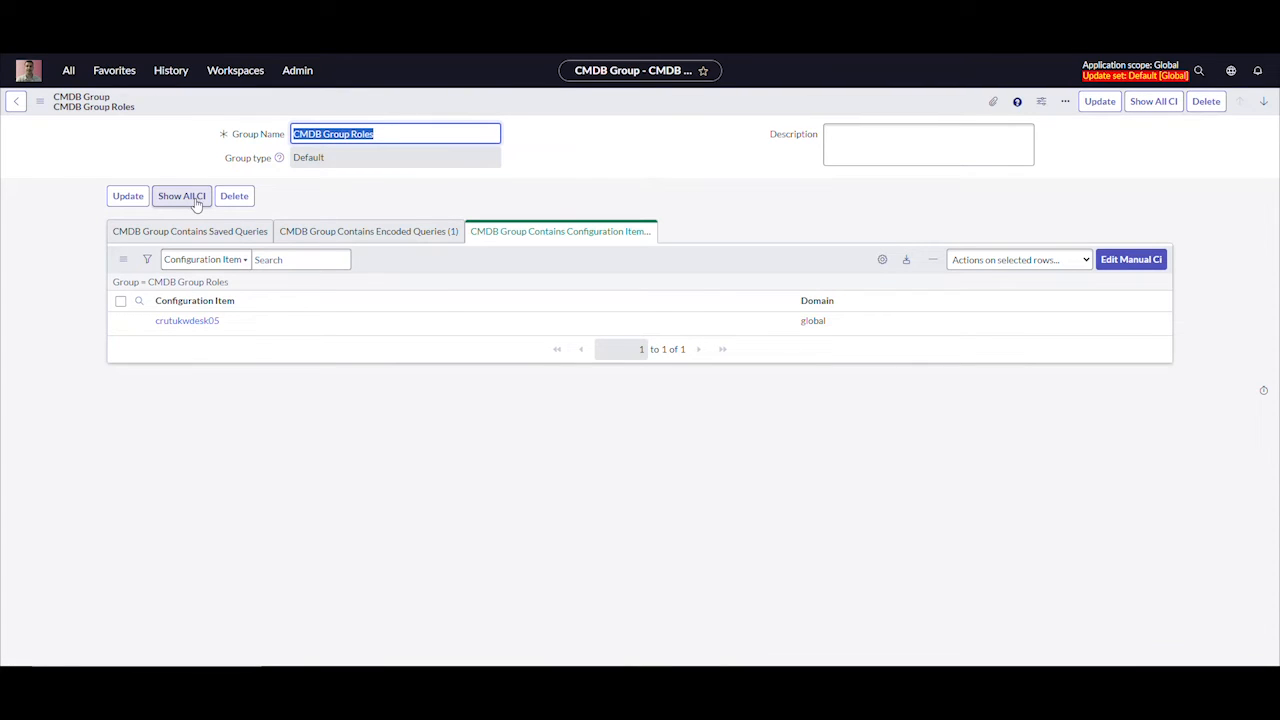
left_click(364, 238)
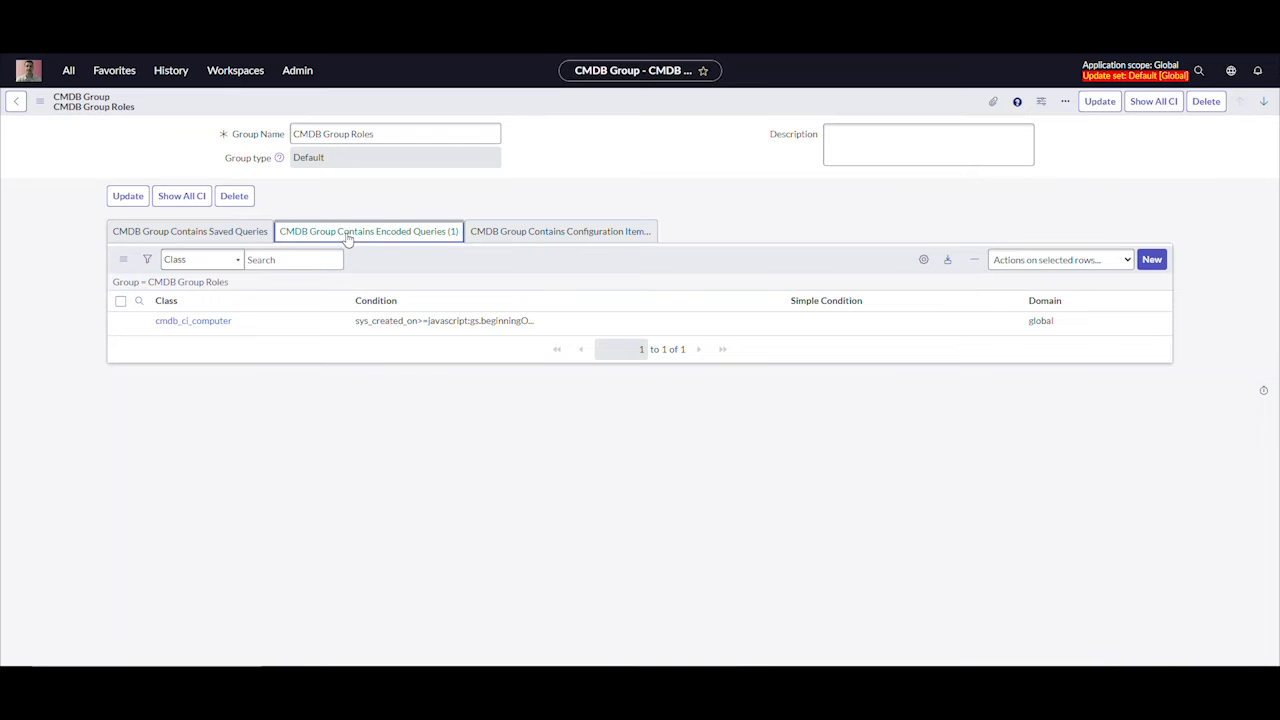
left_click(182, 203)
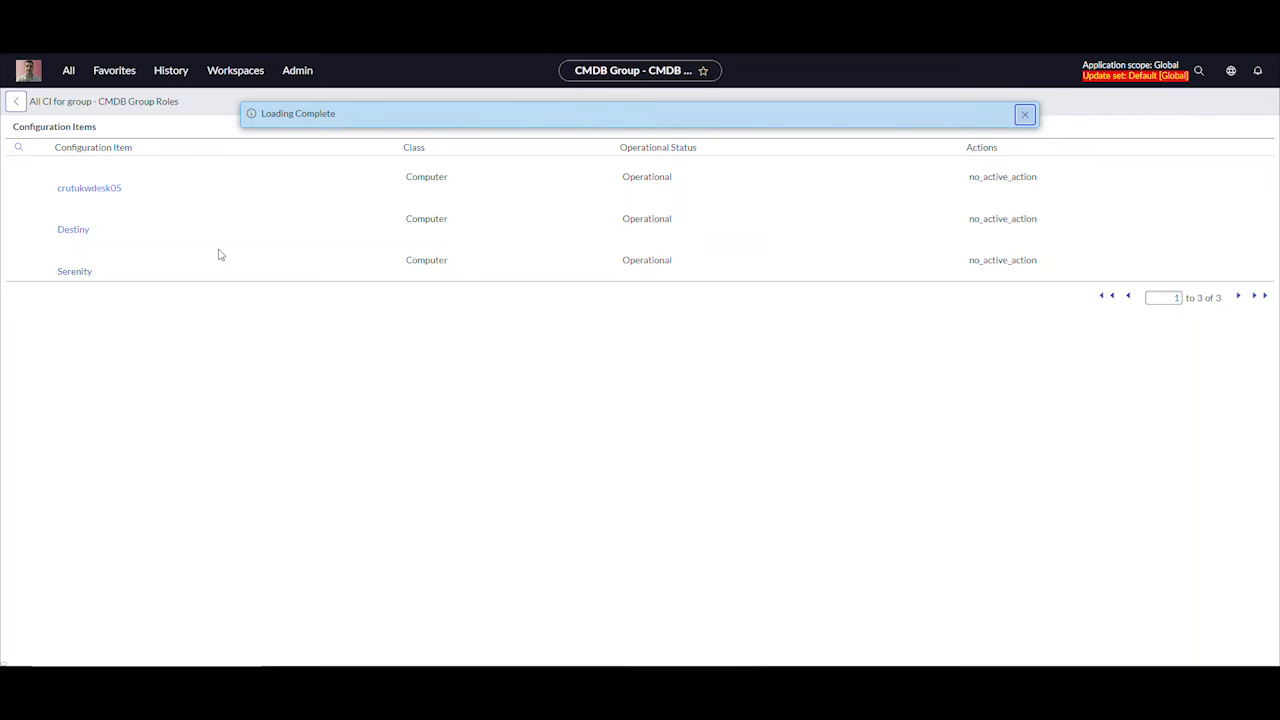
Find the Dynamic CI Groups list under Configuration and start a new dynamic CI group record
left_click(69, 72)
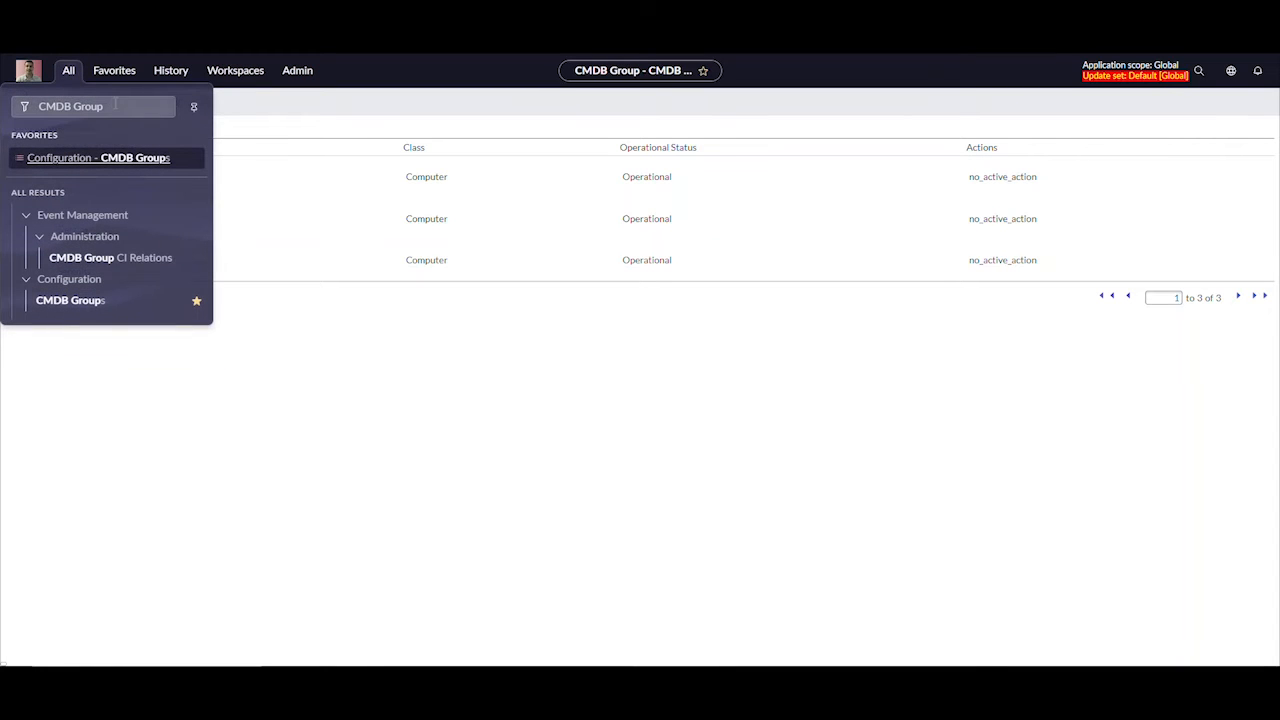
left_click(118, 107)
left_click_drag(118, 107, 8, 114)
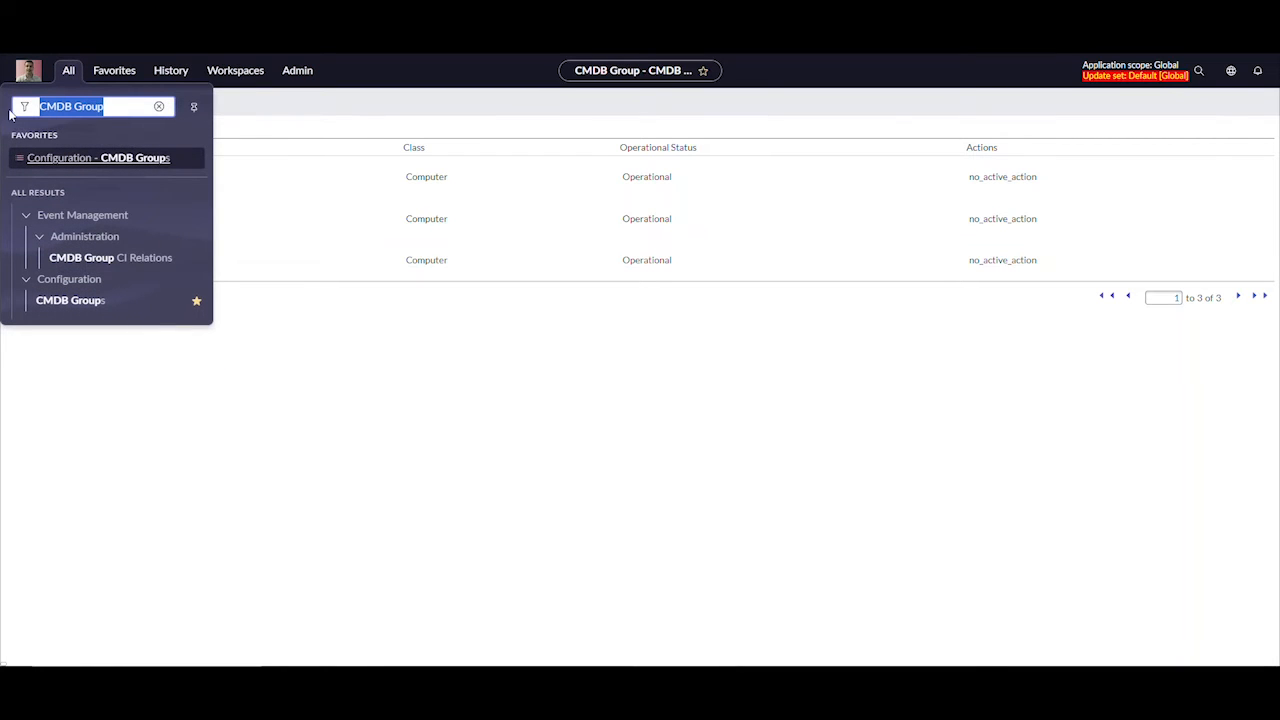
type("Dynamic")
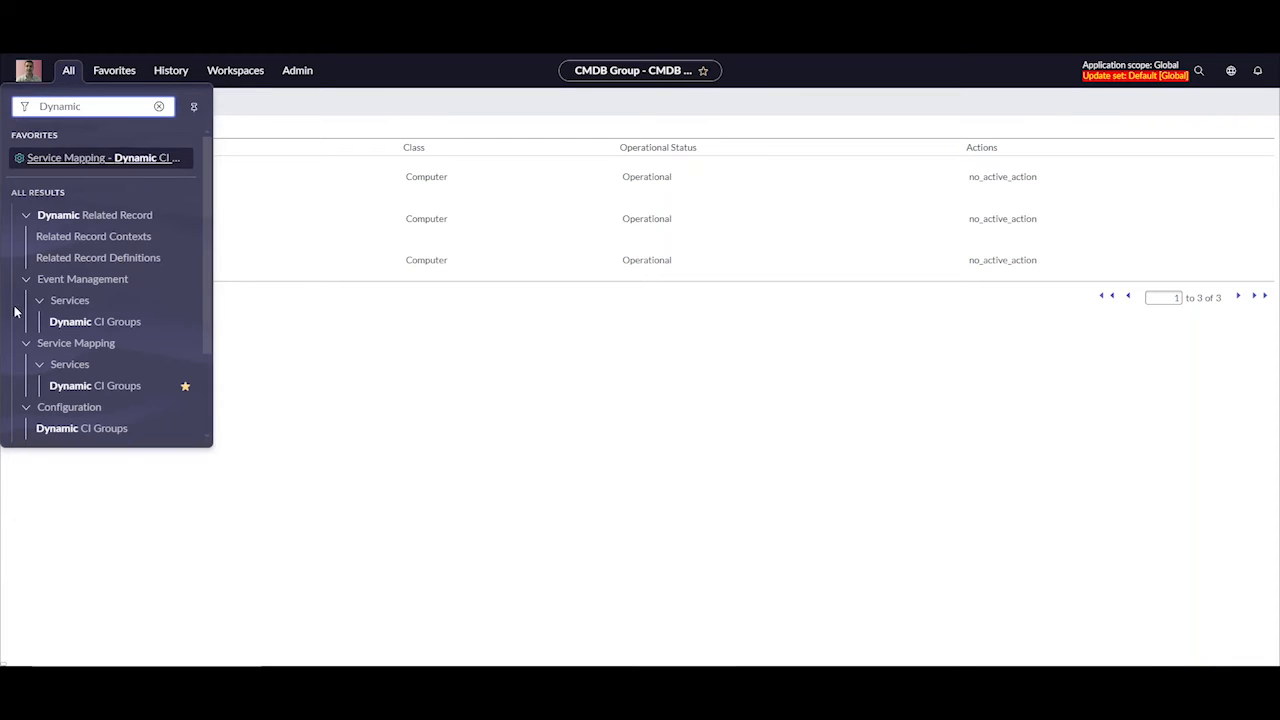
left_click(58, 429)
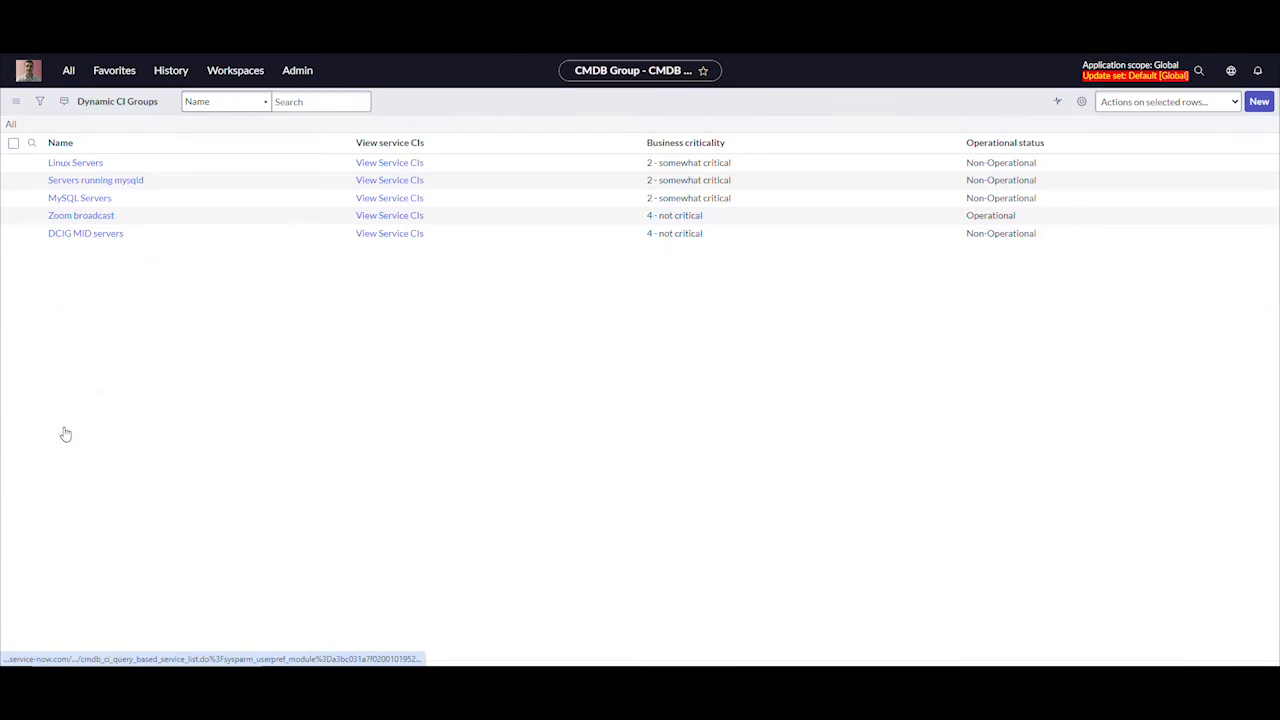
left_click(1266, 107)
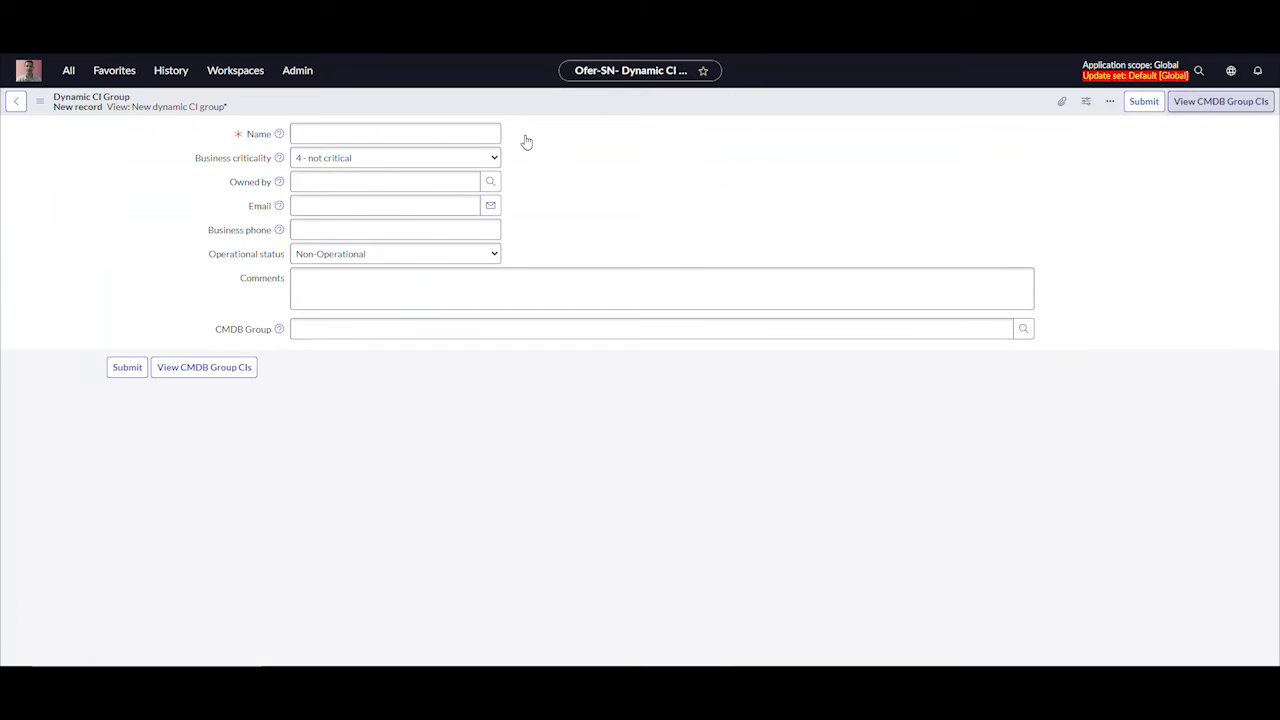
Name the dynamic CI group DCG Roles, base it on the CMDB group CMDB Group Roles, and save the record
left_click(346, 133)
type("DCG Roles")
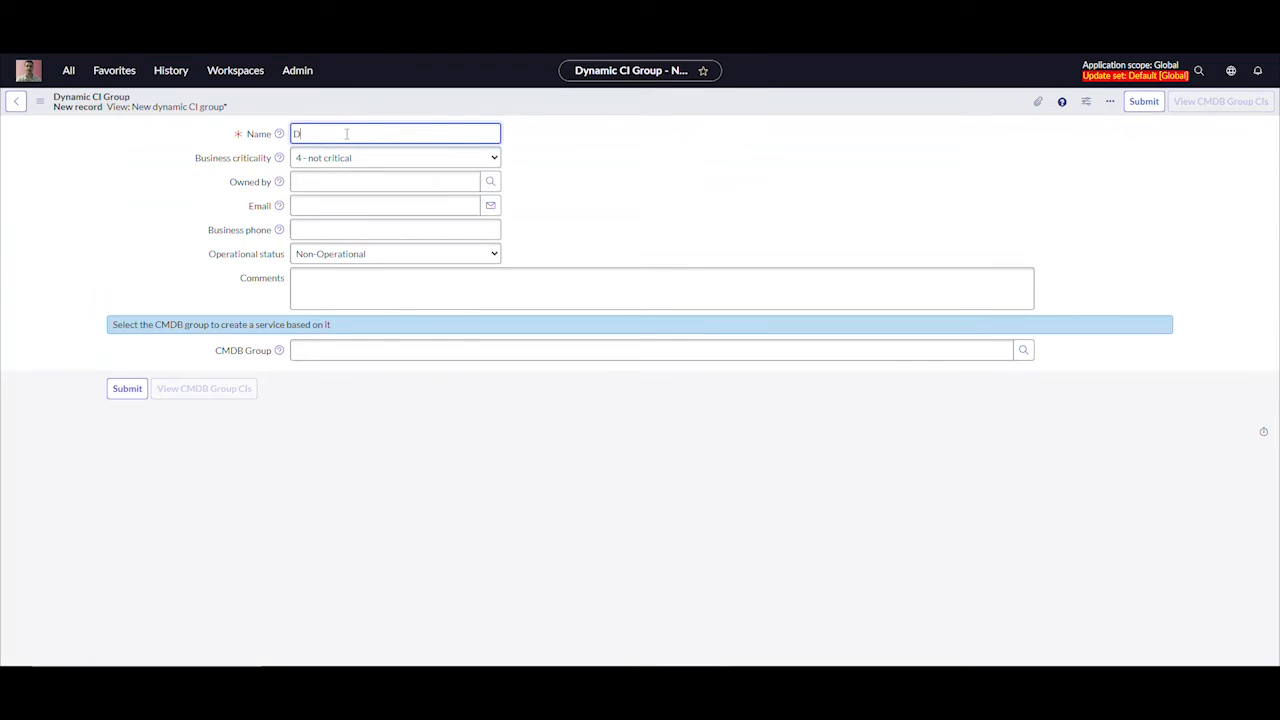
left_click(1023, 350)
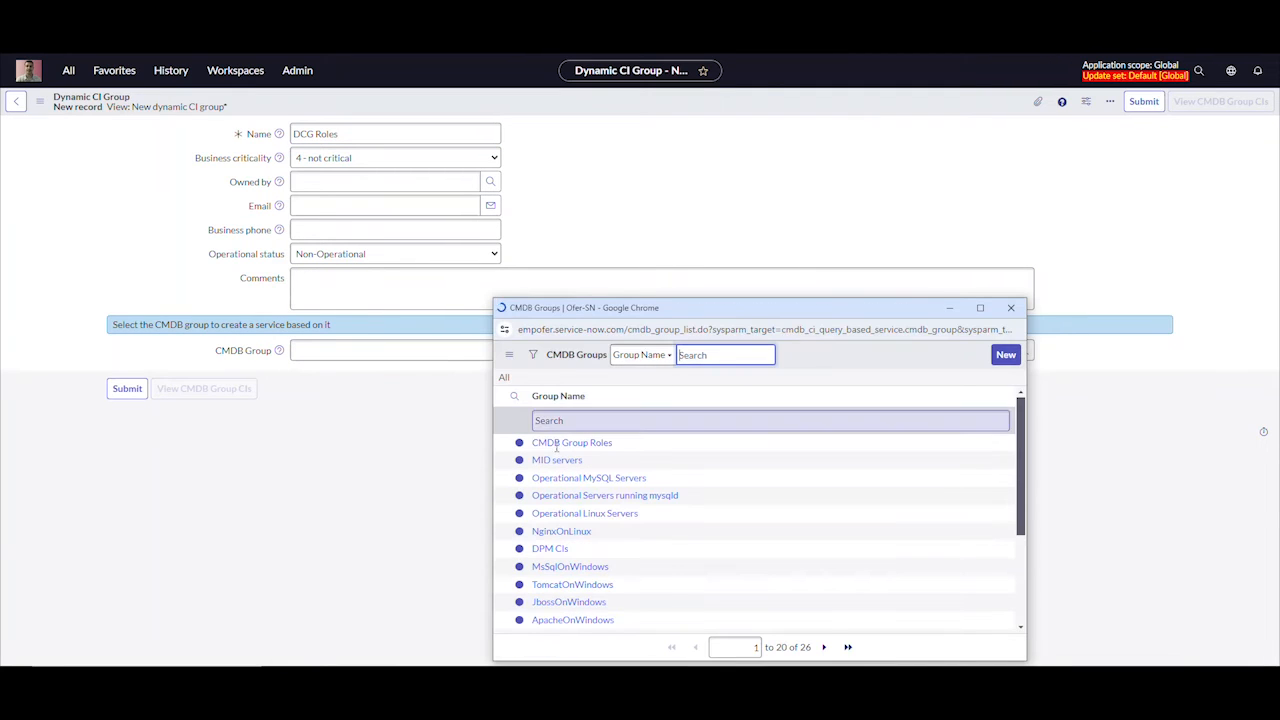
left_click(565, 454)
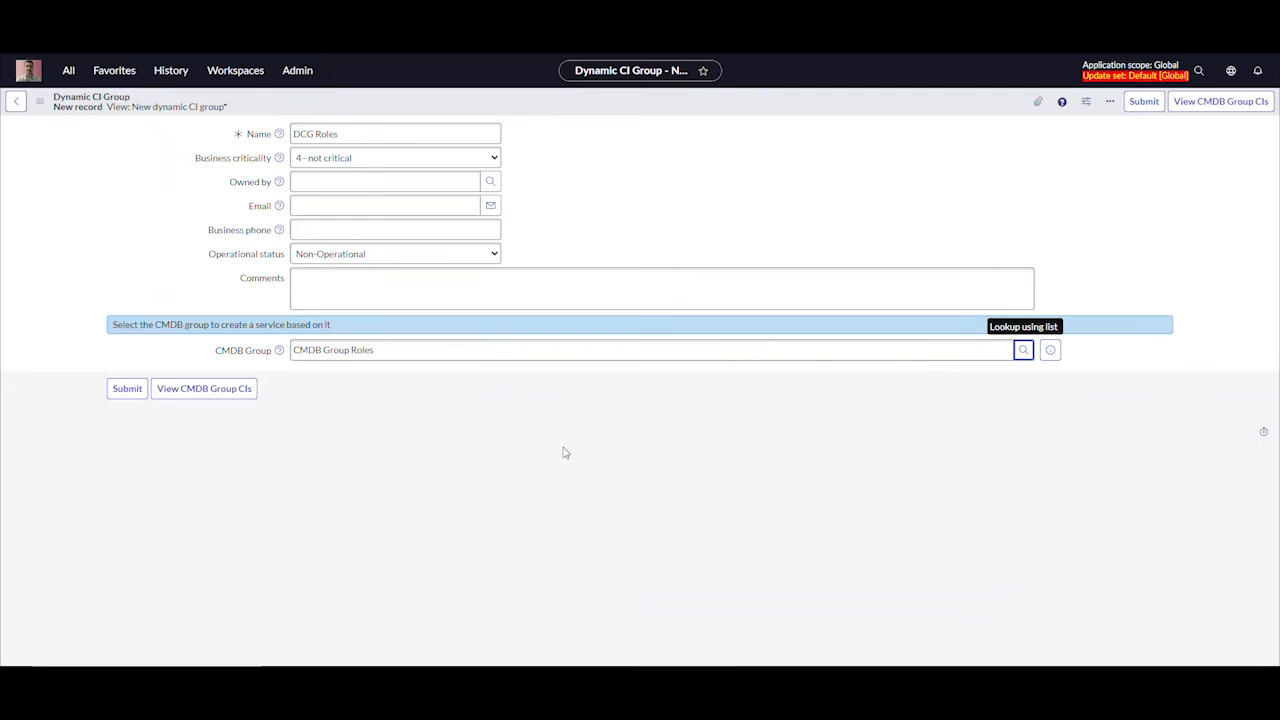
right_click(347, 106)
left_click(368, 115)
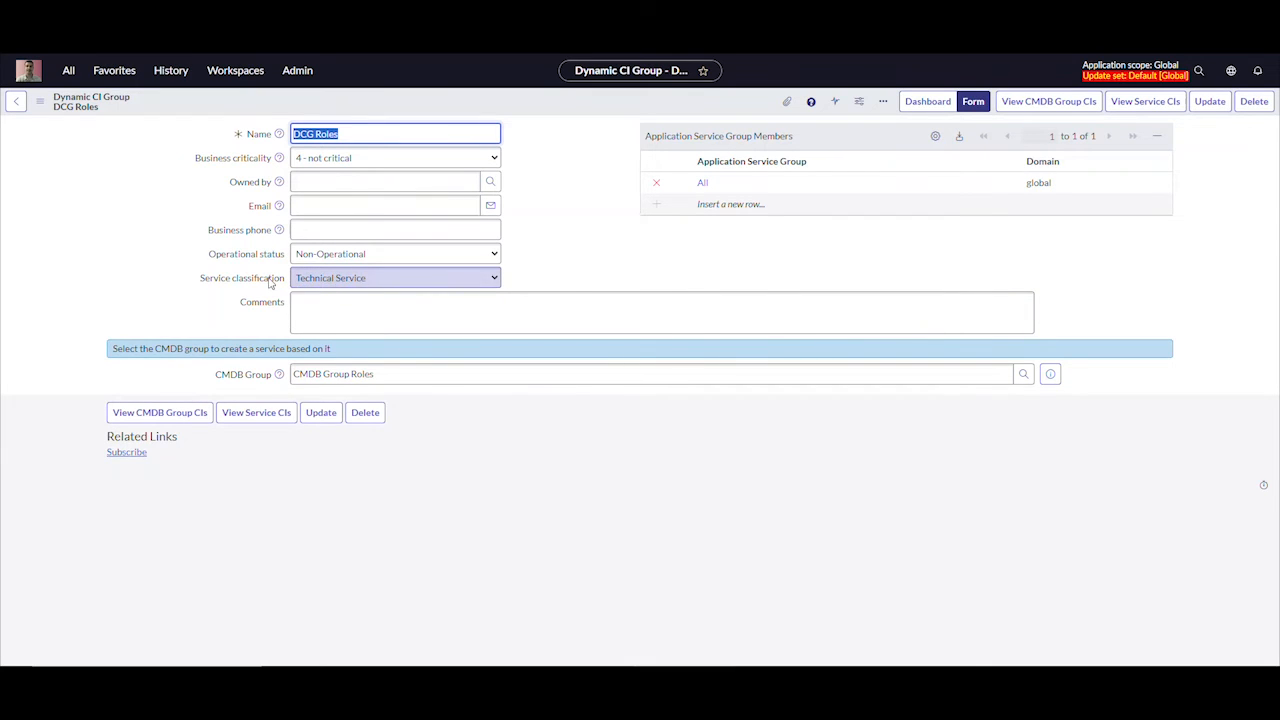
Review the service classification options, the CMDB group CIs and the service CIs of DCG Roles, and return to the Dynamic CI Groups list
left_click(492, 282)
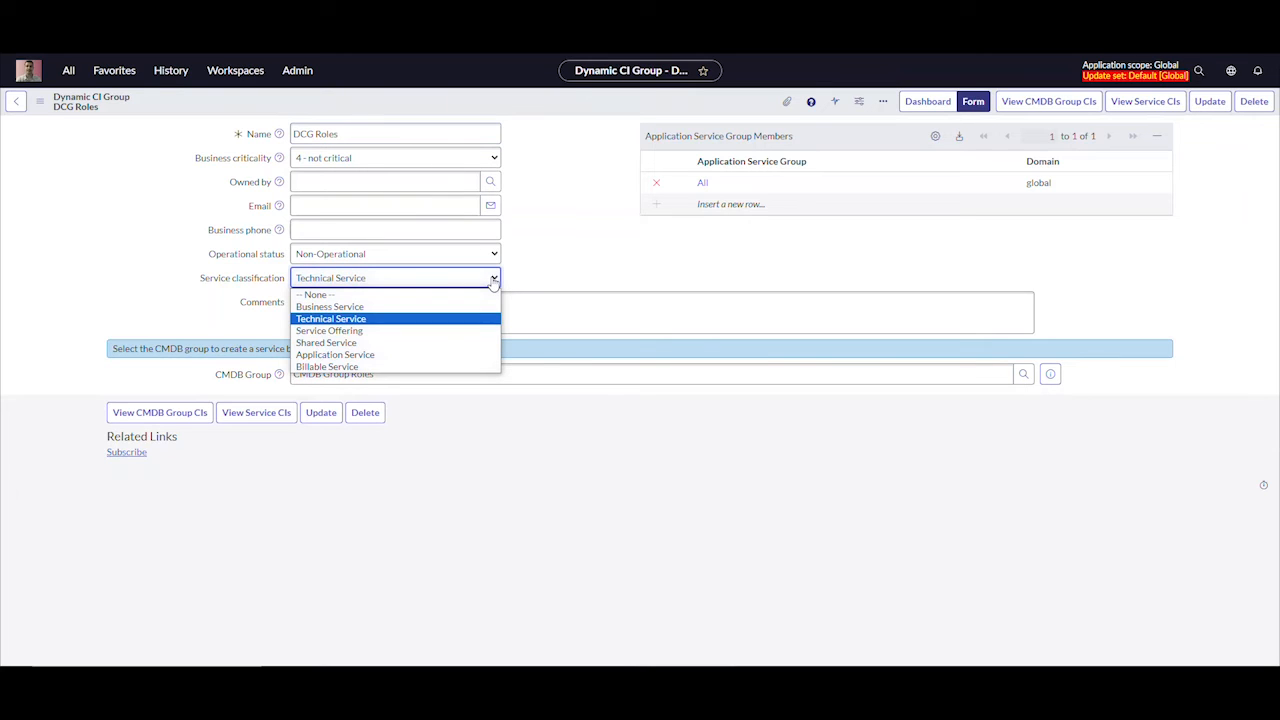
left_click(492, 282)
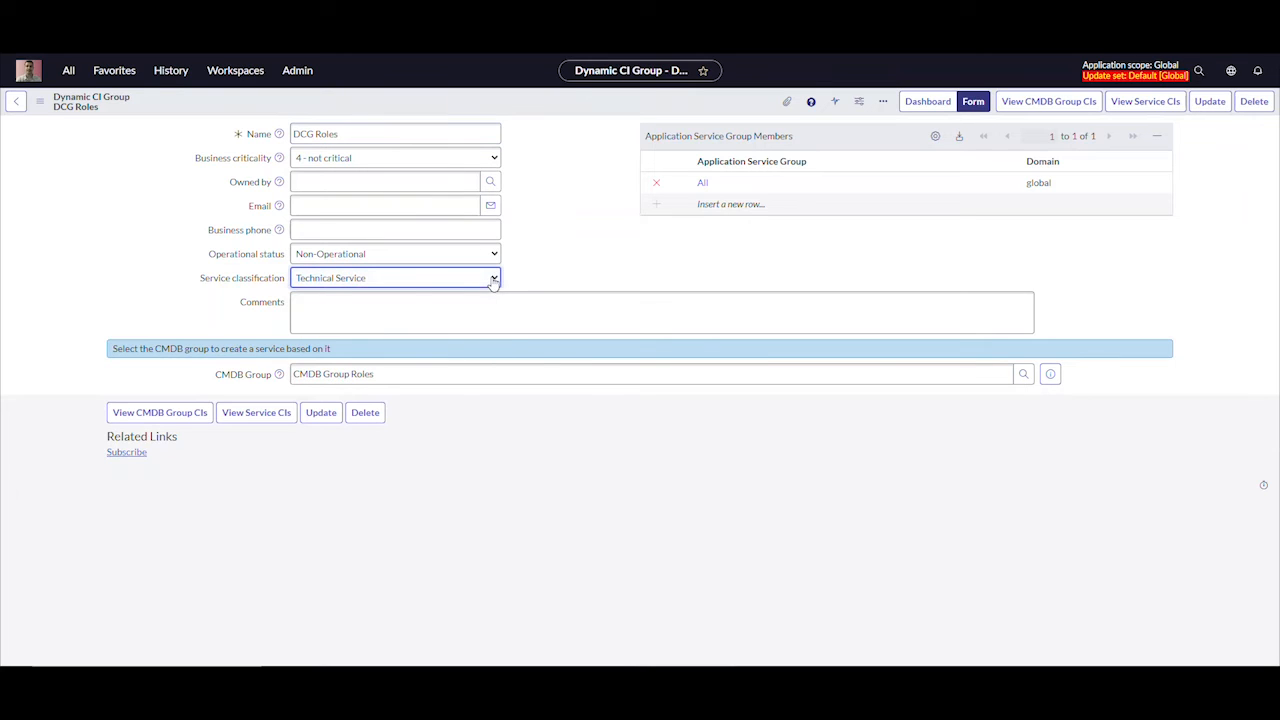
left_click(160, 413)
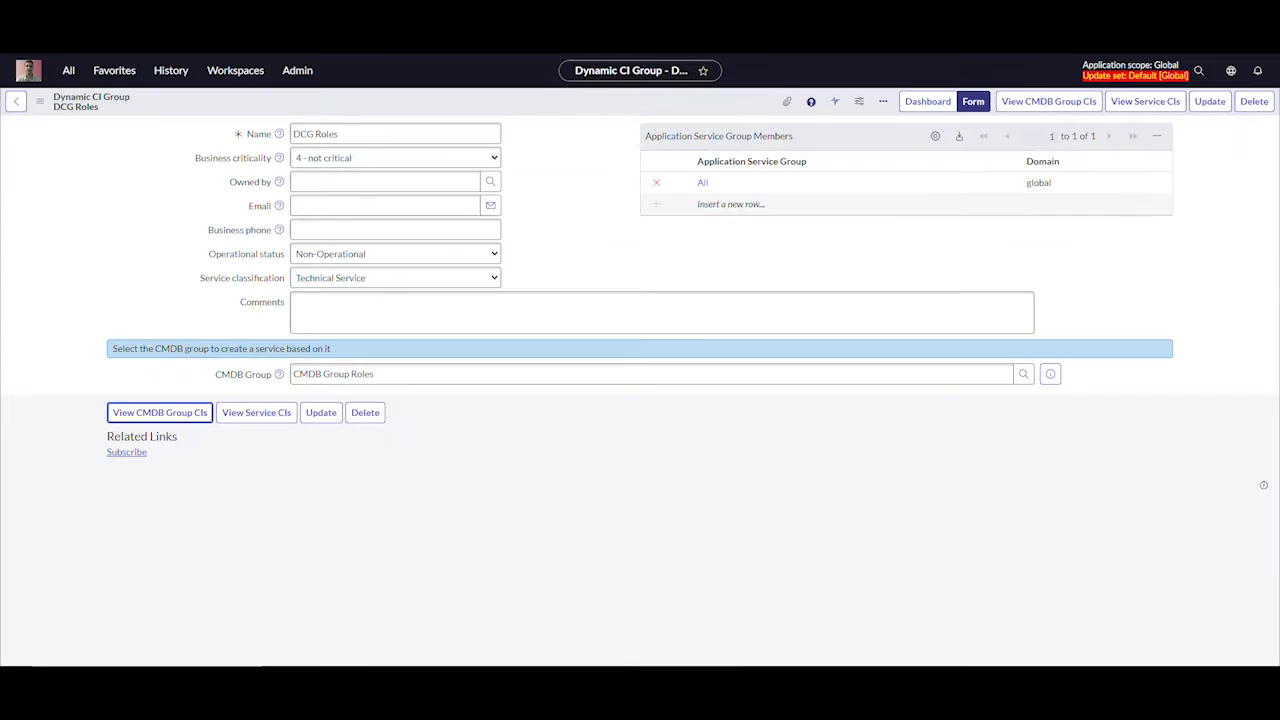
left_click(256, 413)
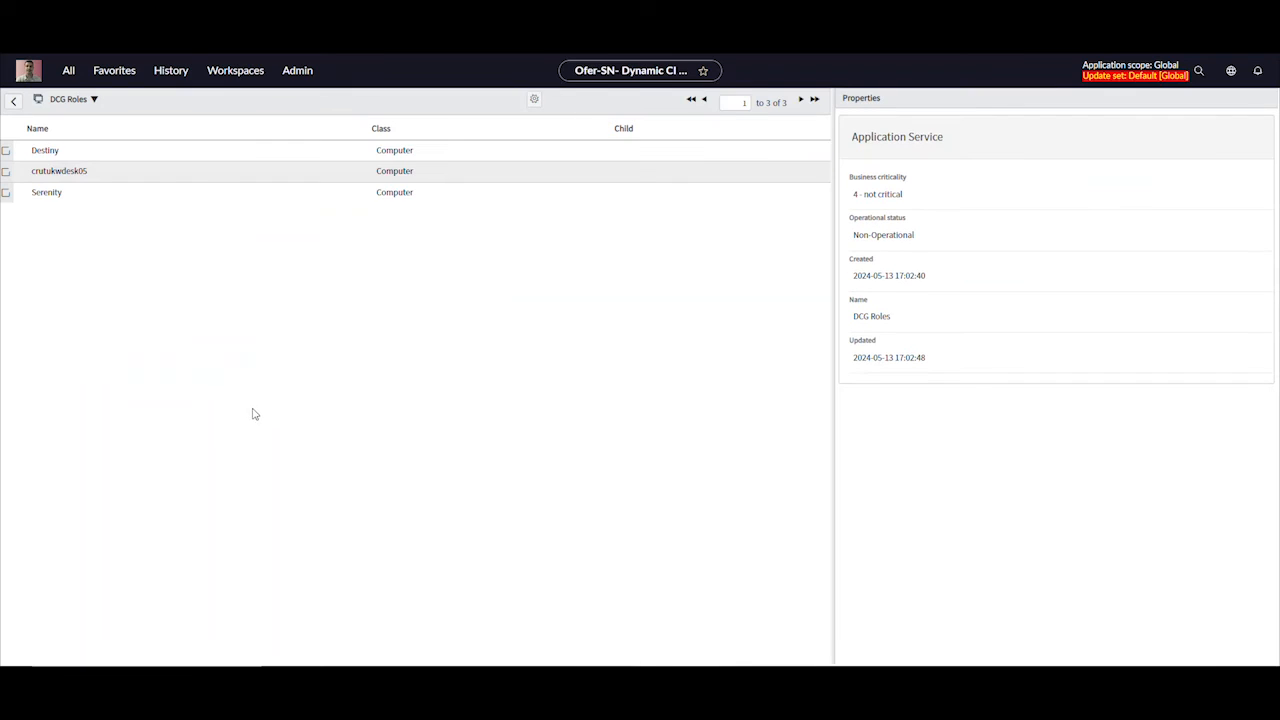
left_click(15, 41)
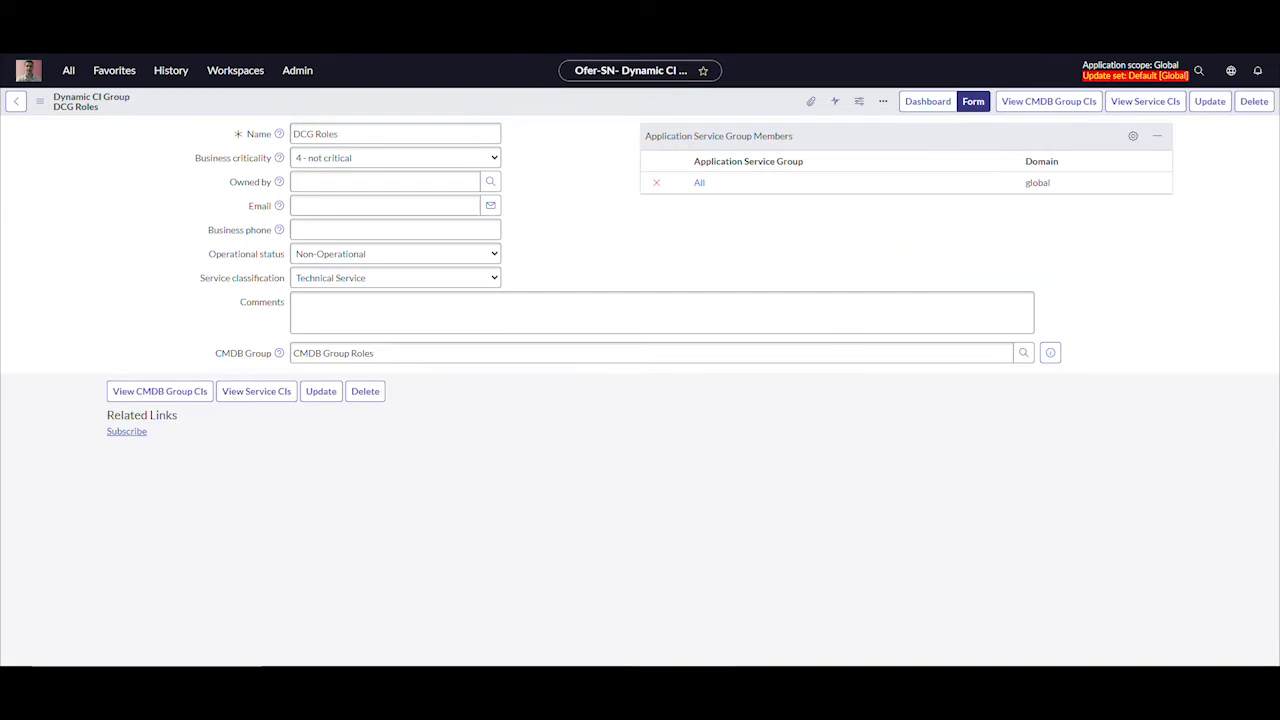
left_click(15, 41)
left_click(15, 41)
left_click(15, 41)
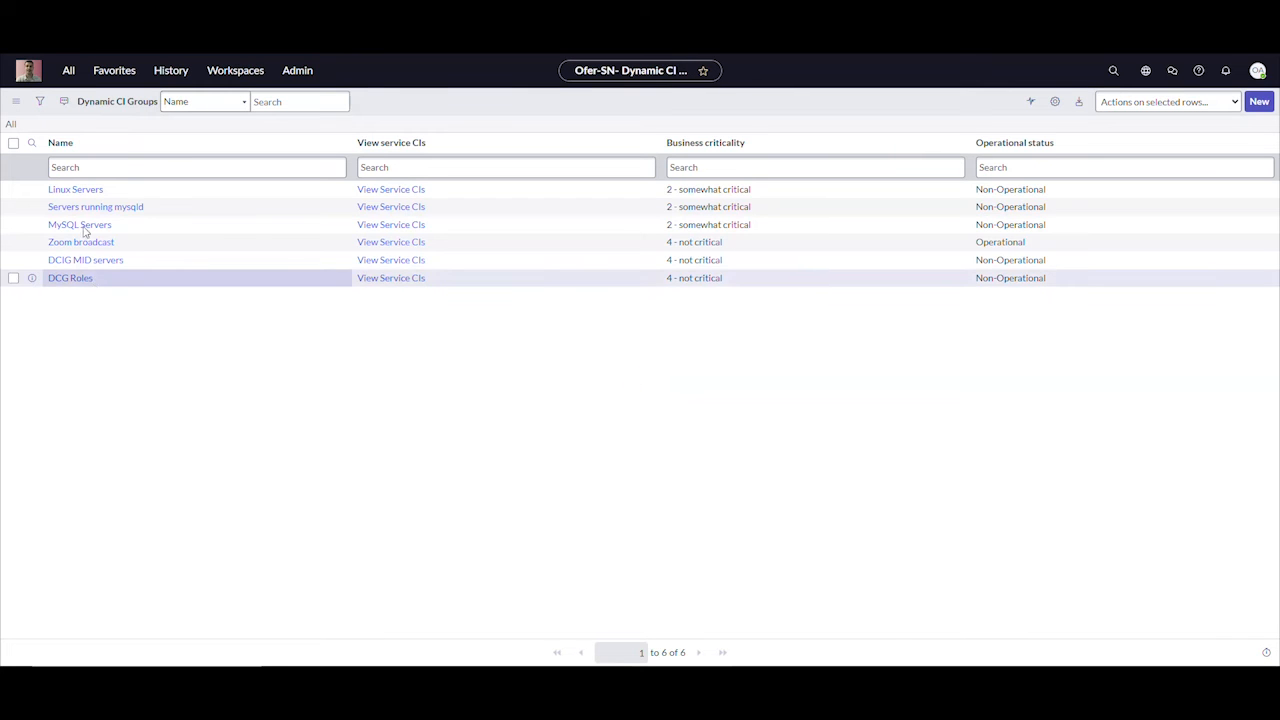
Open the CSDM Technical Service list and start a new technical service record
left_click(67, 75)
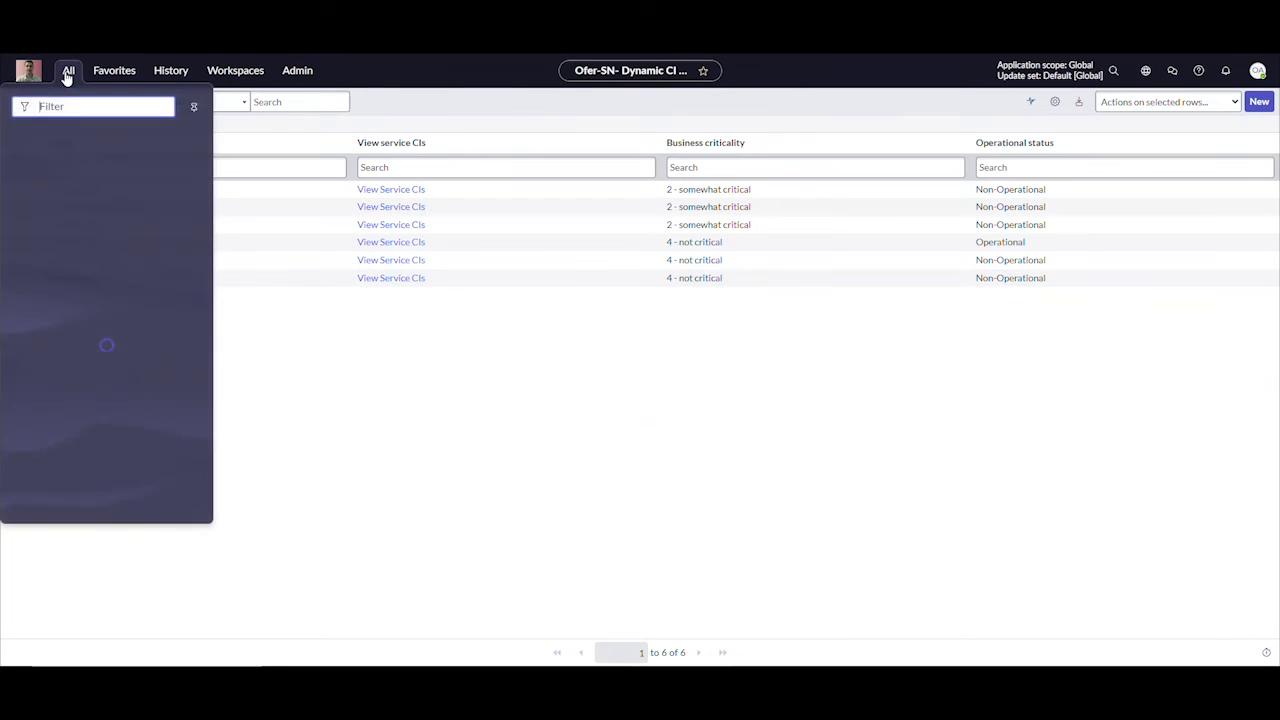
type("te")
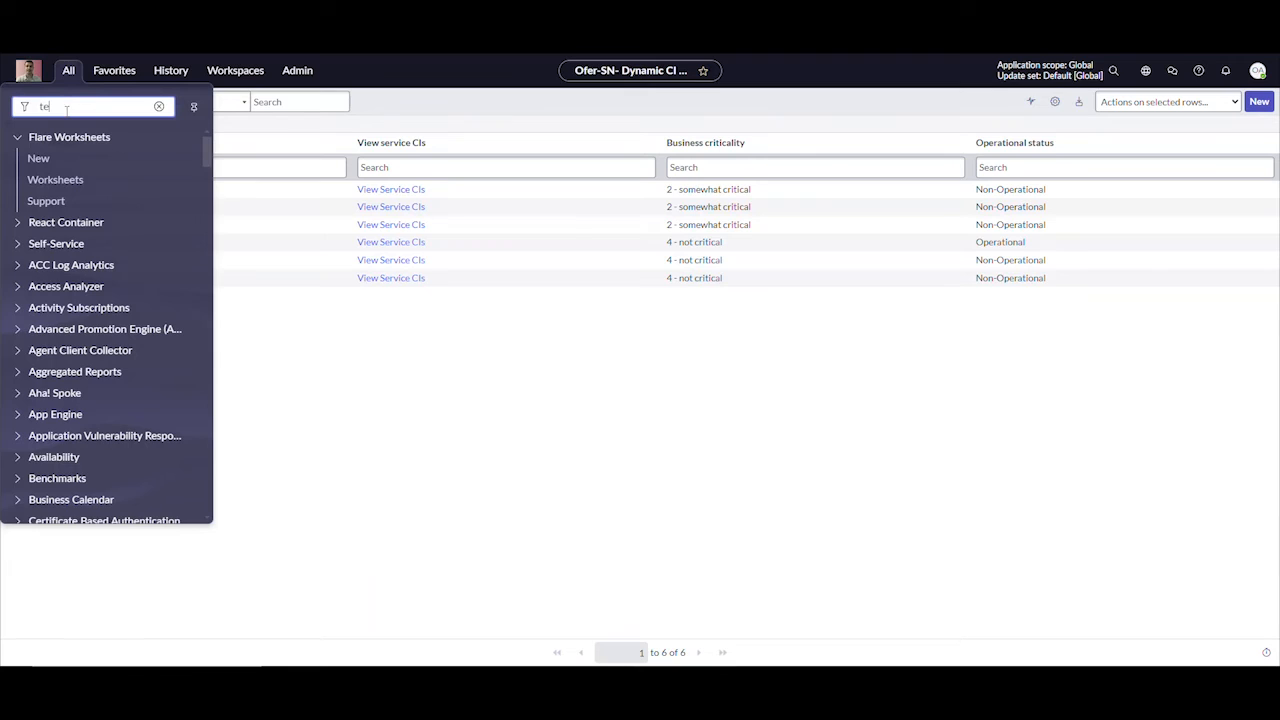
type("chn")
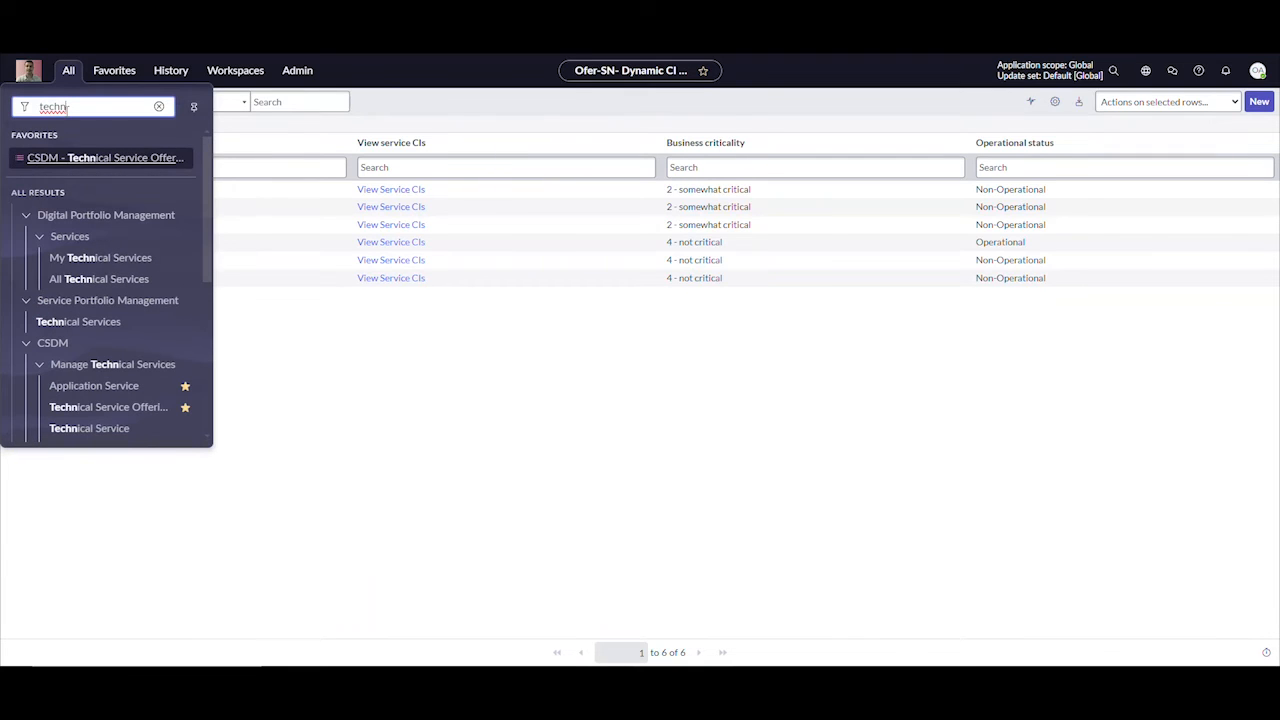
left_click(78, 429)
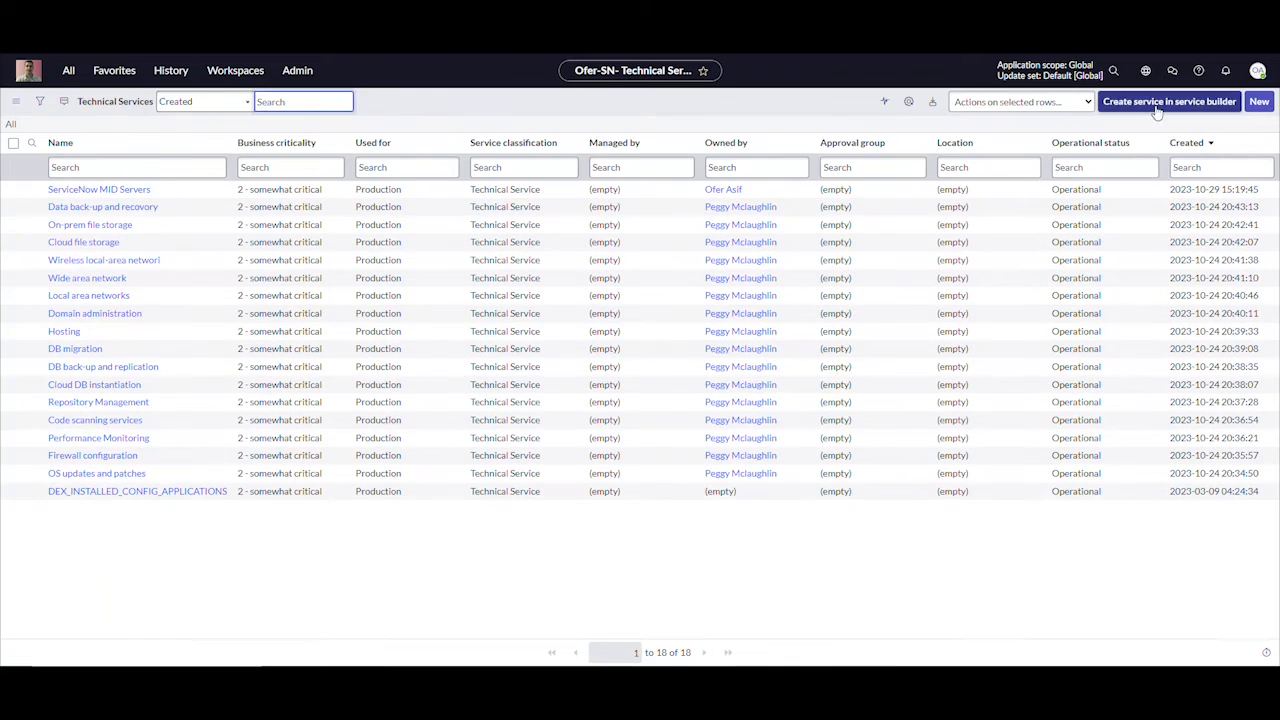
left_click(1260, 102)
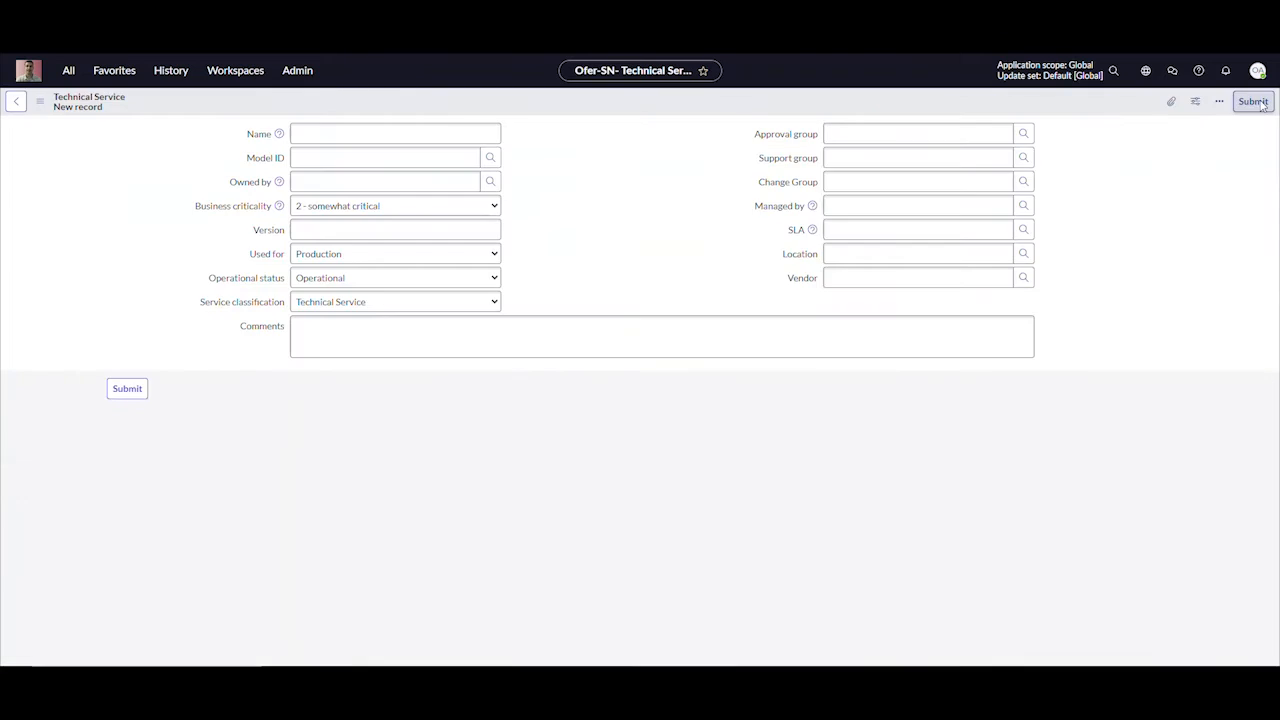
Name the technical service TS Roles, keep its service classification as Technical Service, and submit the record
left_click(348, 158)
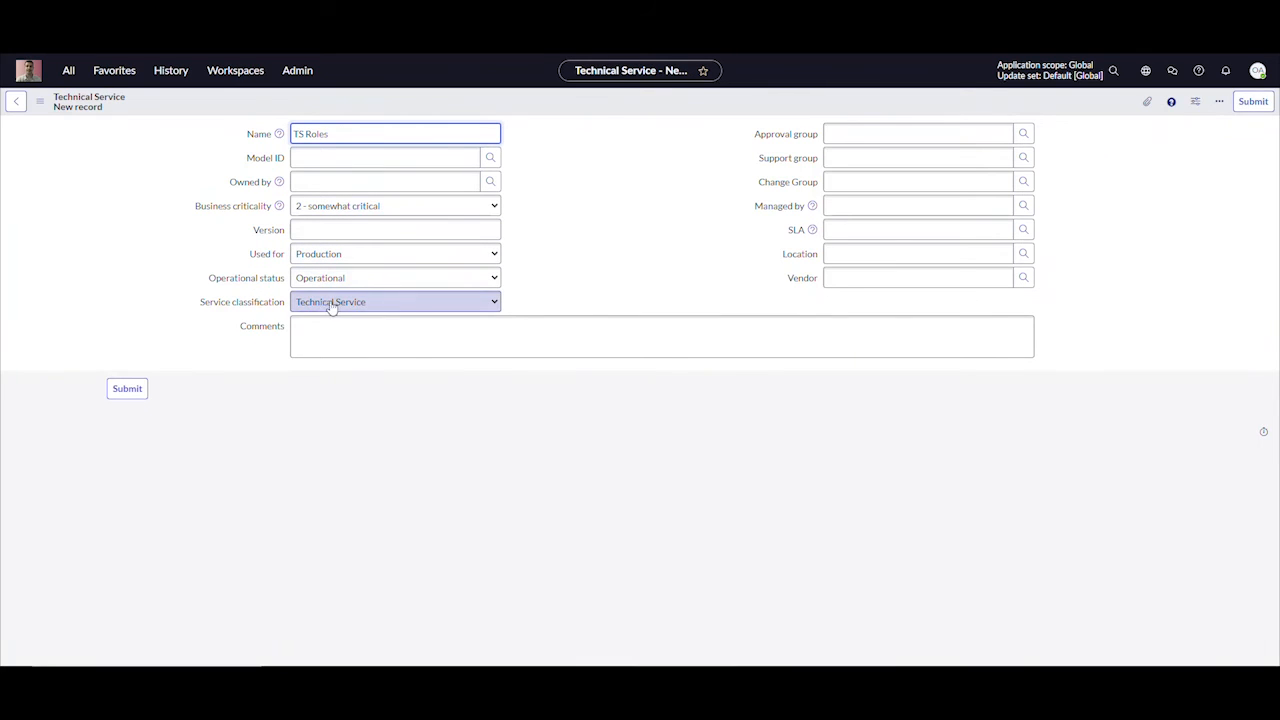
left_click(422, 303)
left_click(340, 330)
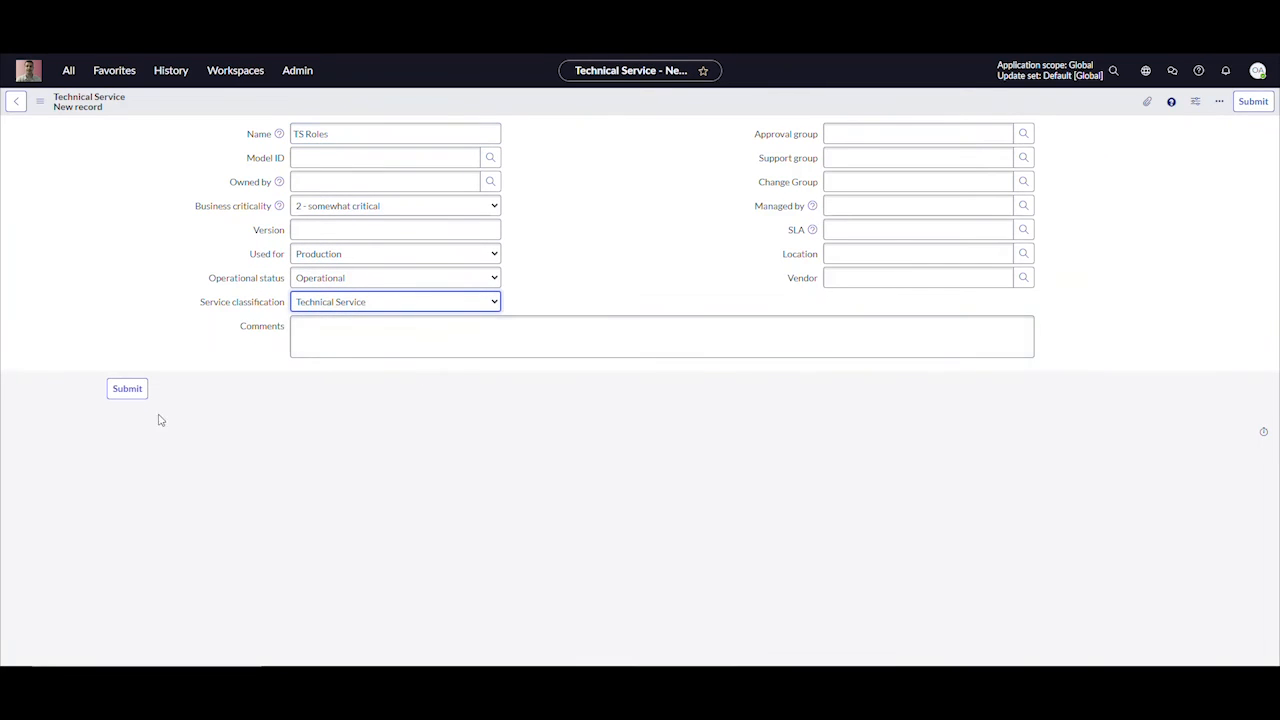
left_click(127, 388)
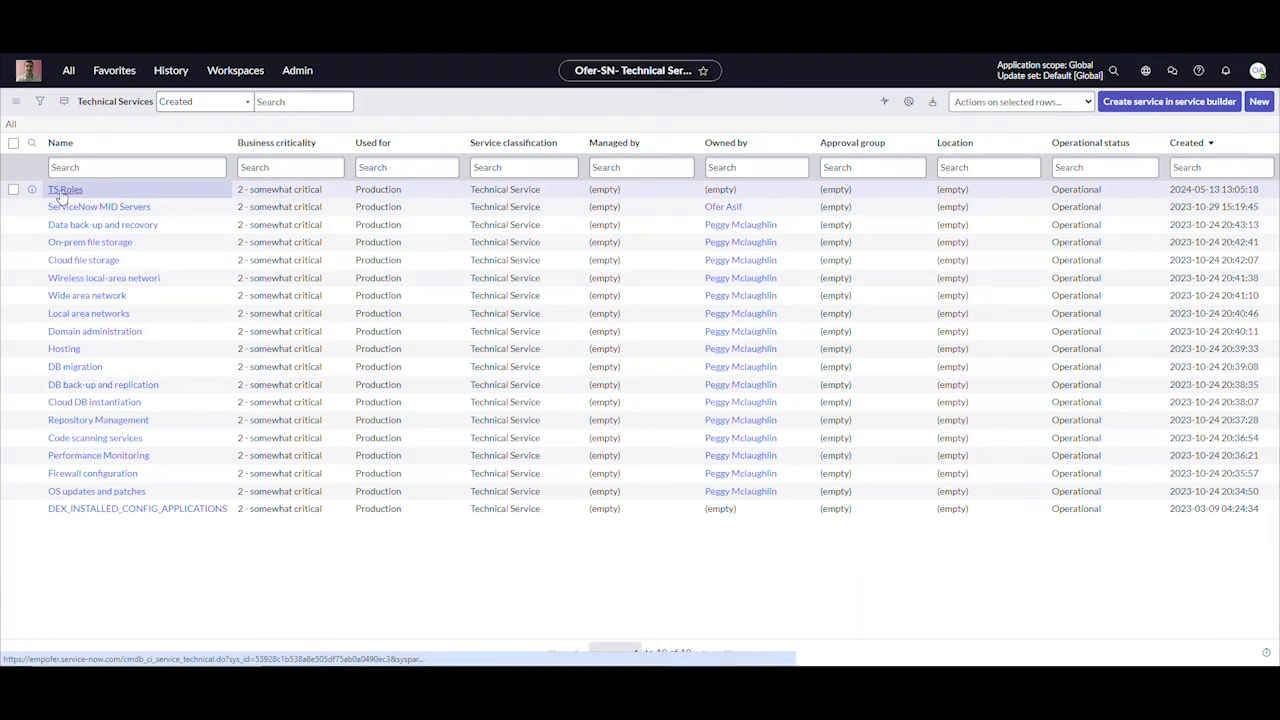
Open the TS Roles technical service to check its form and related lists, and return to the Technical Services list
left_click(63, 190)
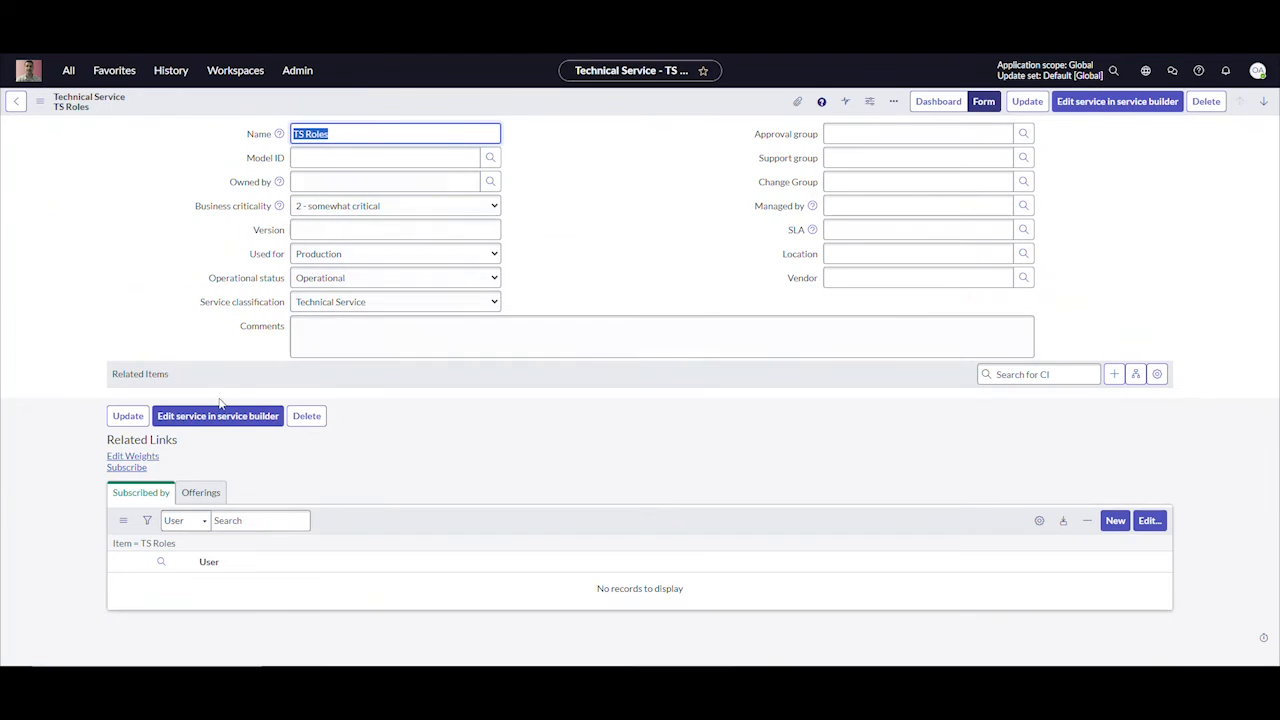
left_click(140, 493)
left_click(16, 101)
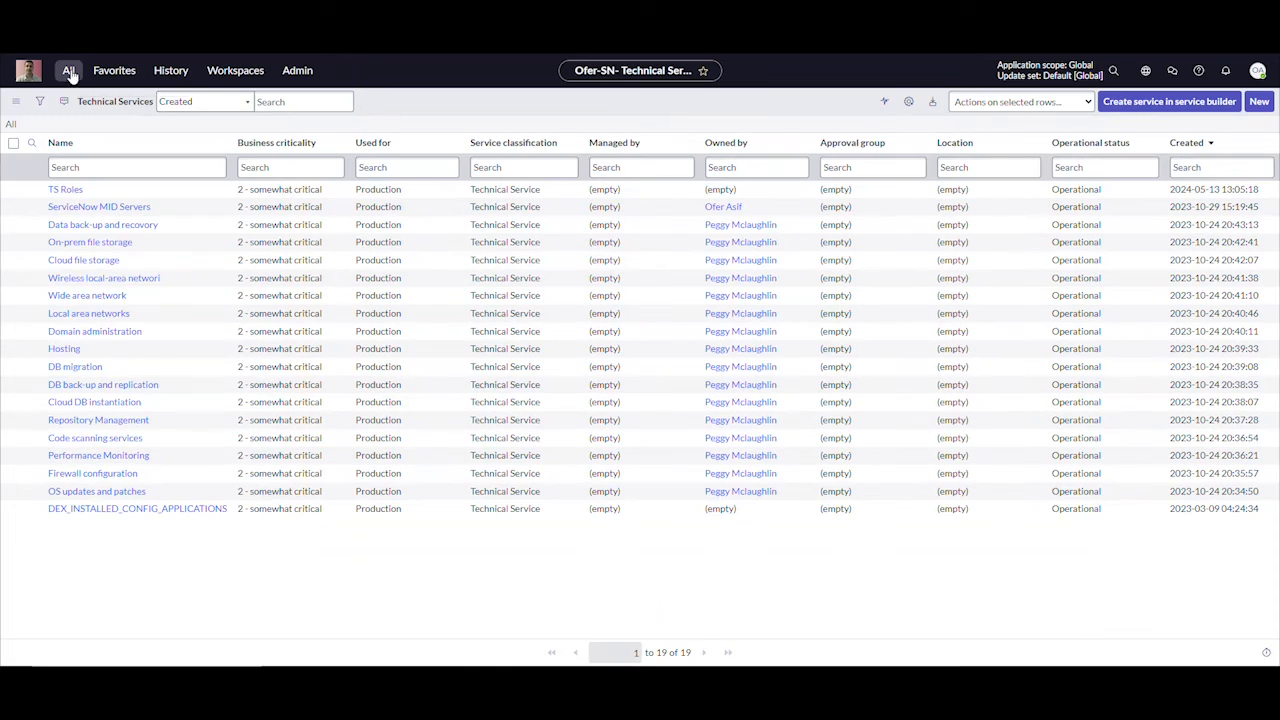
Open the CSDM Technical Service Offering list and start a new offering named TSO Roles
left_click(68, 70)
type("offer")
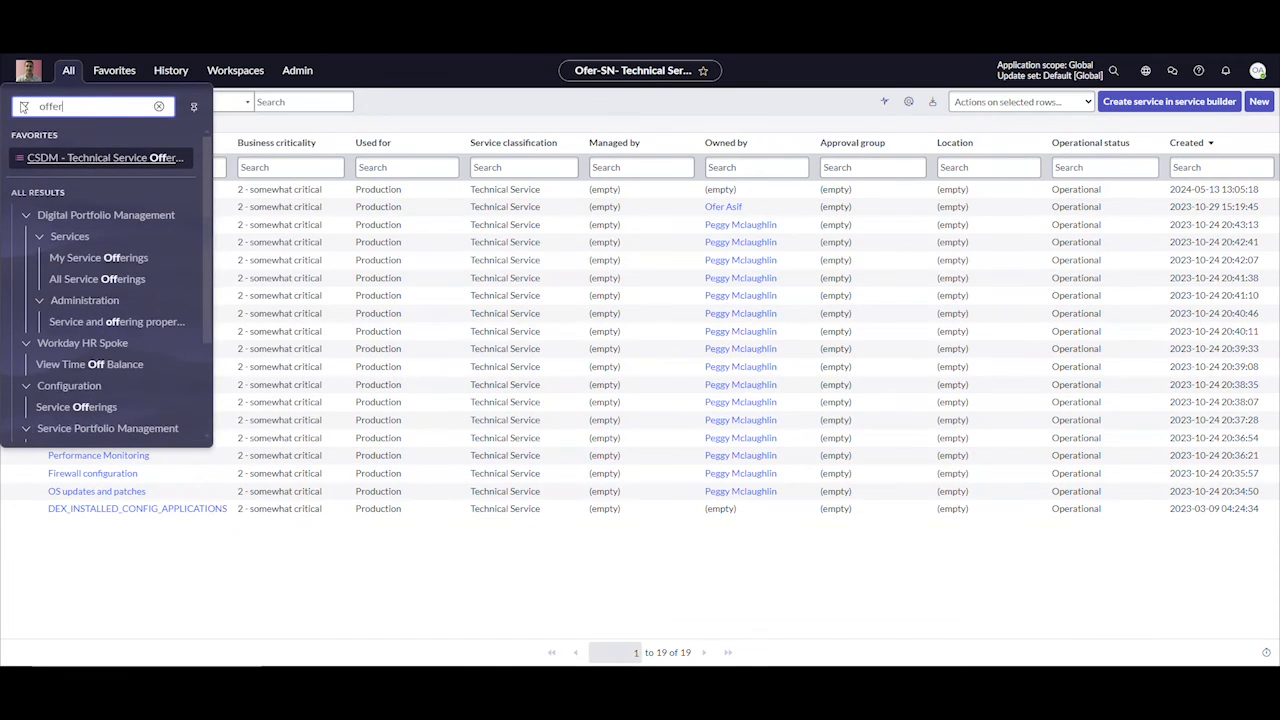
scroll(60, 405, "down", 2)
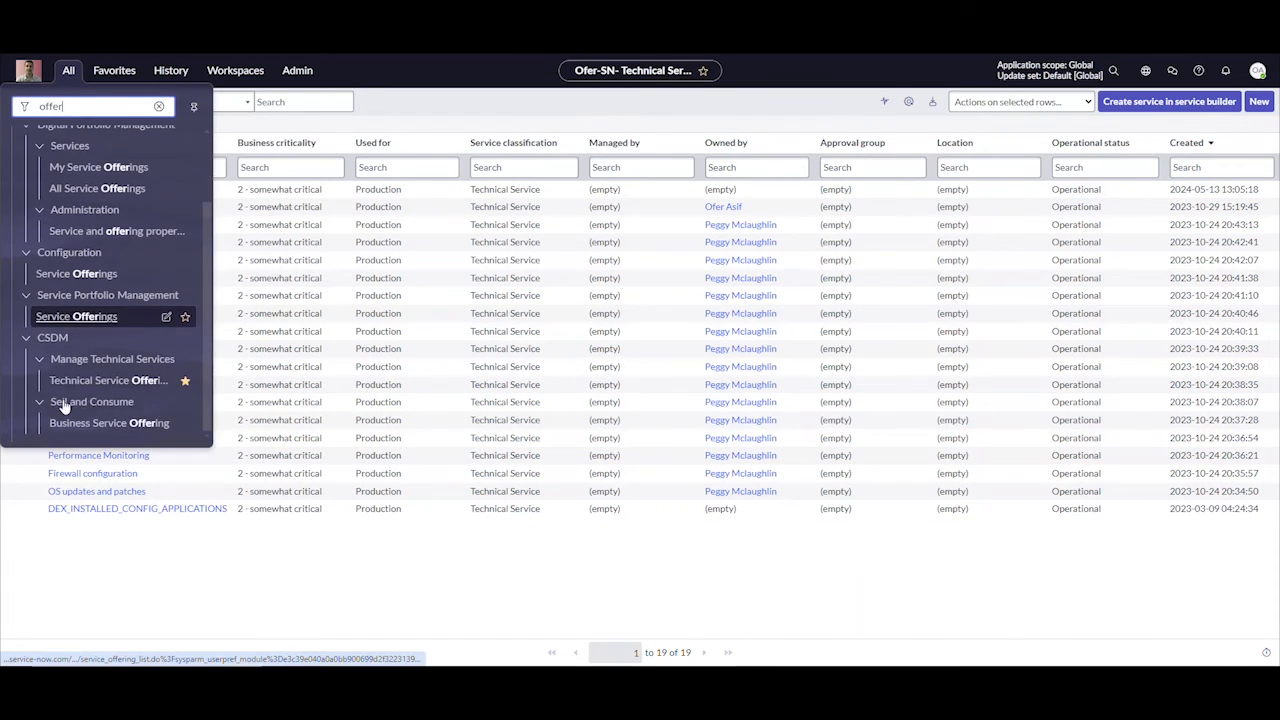
left_click(77, 382)
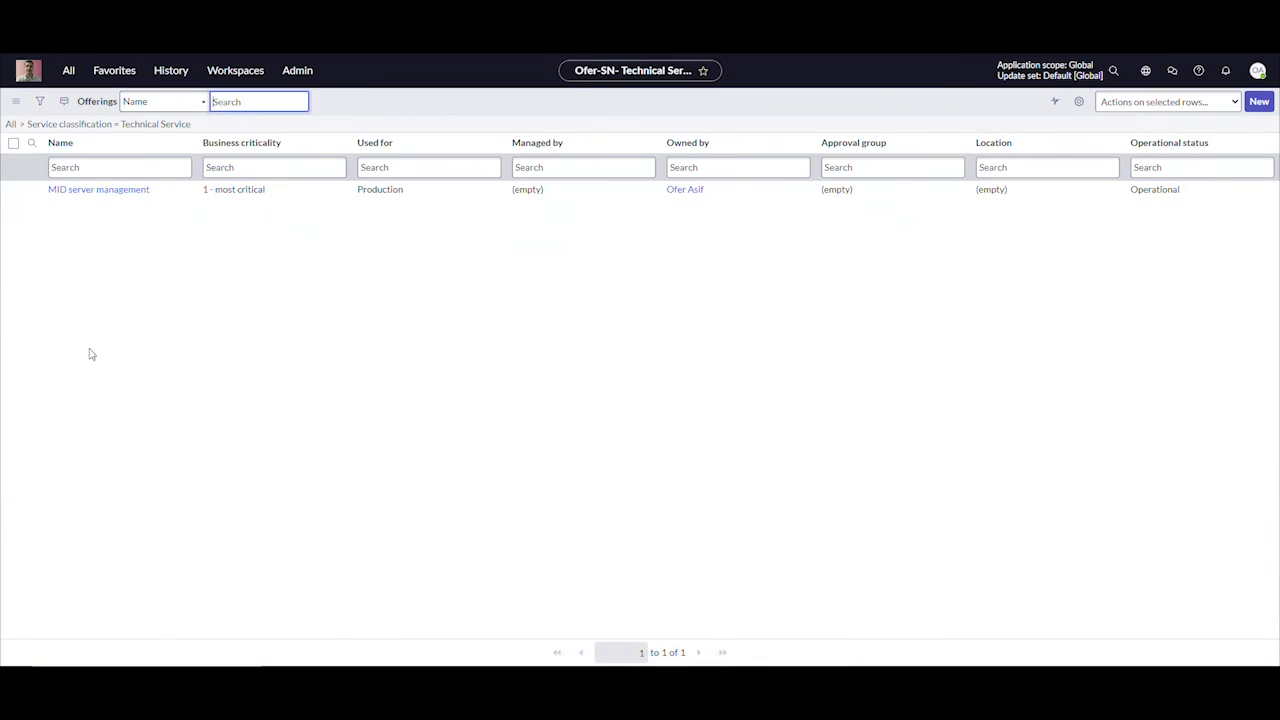
left_click(1259, 102)
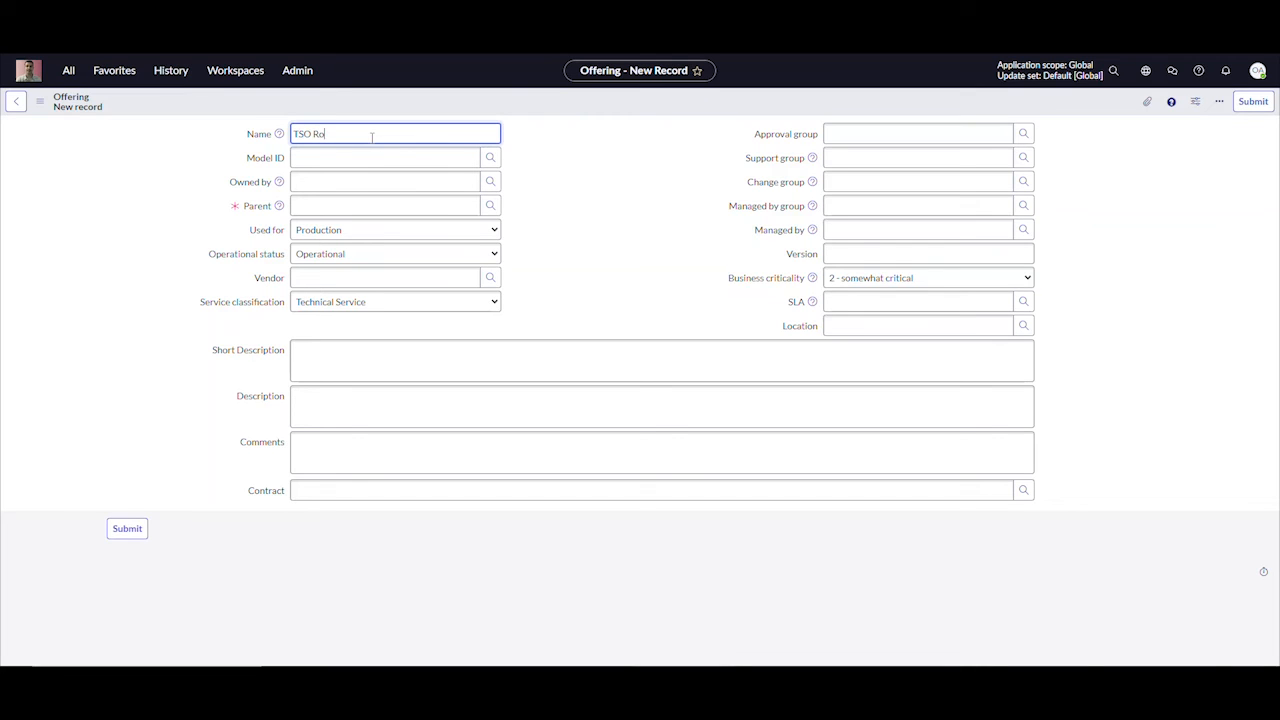
Search the services for *role and select TS Roles as the parent of the TSO Roles offering
left_click(490, 205)
left_click(83, 335)
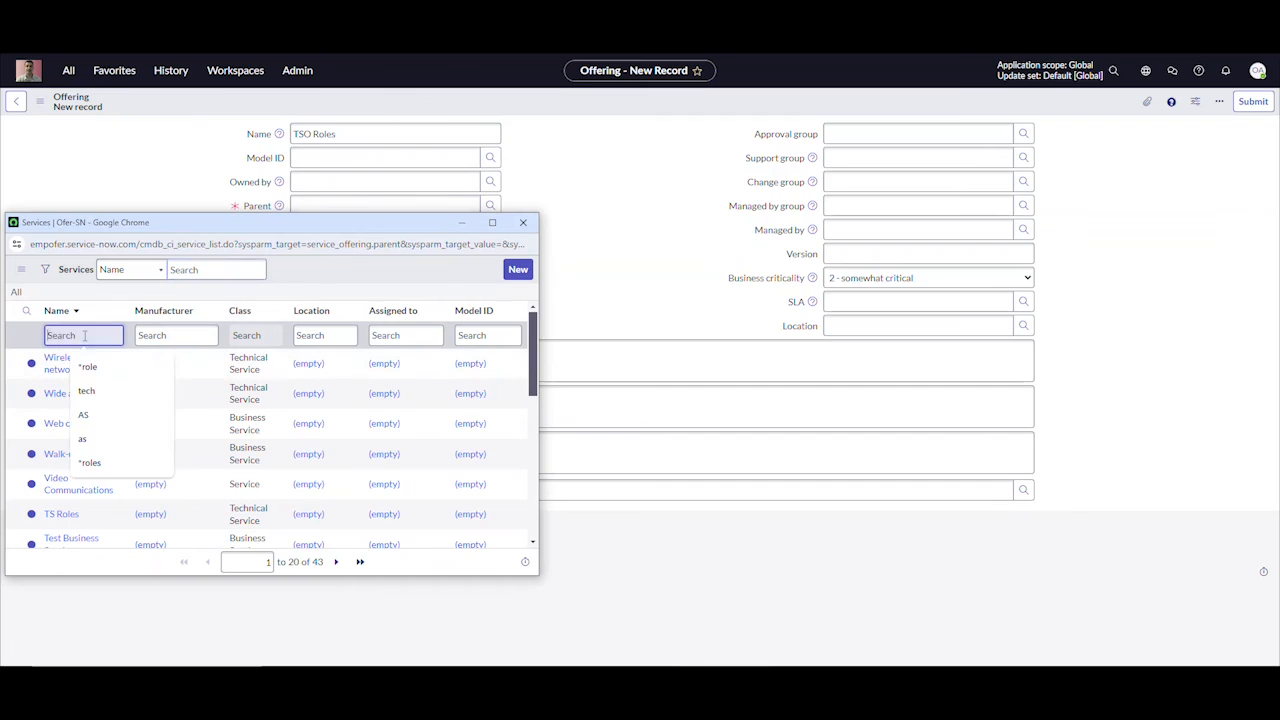
type("*role")
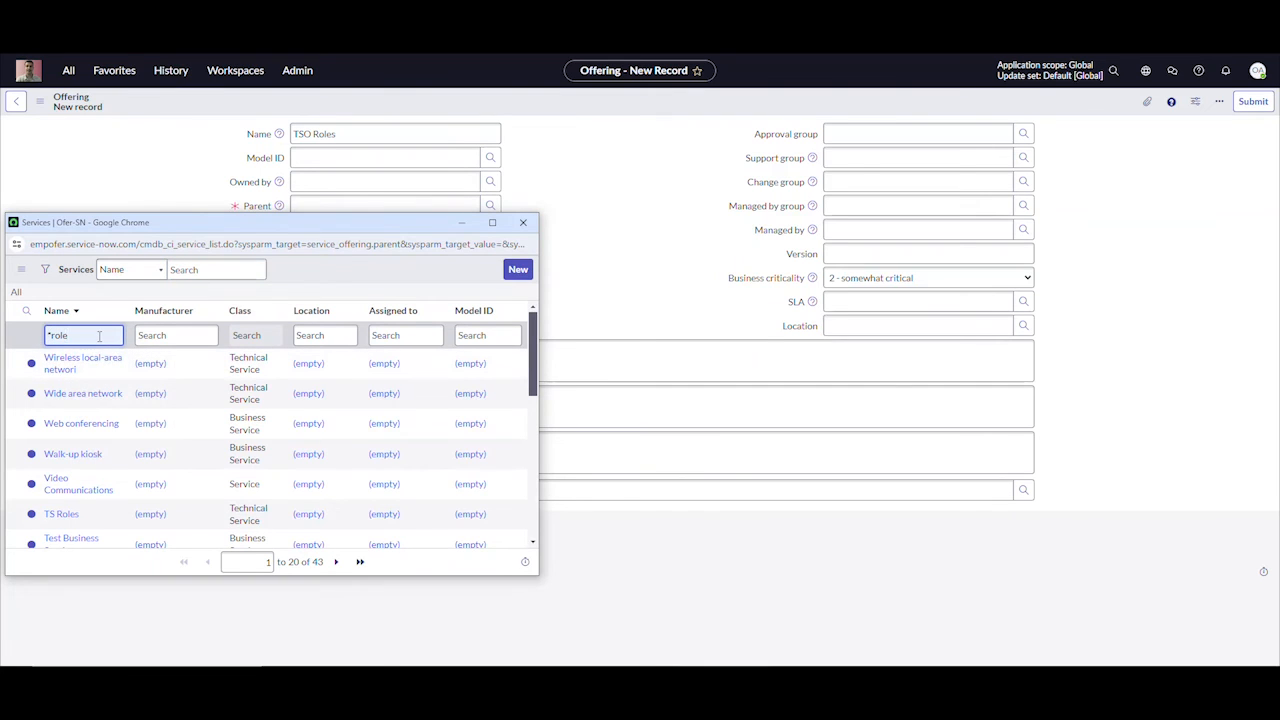
key("Return")
left_click(58, 363)
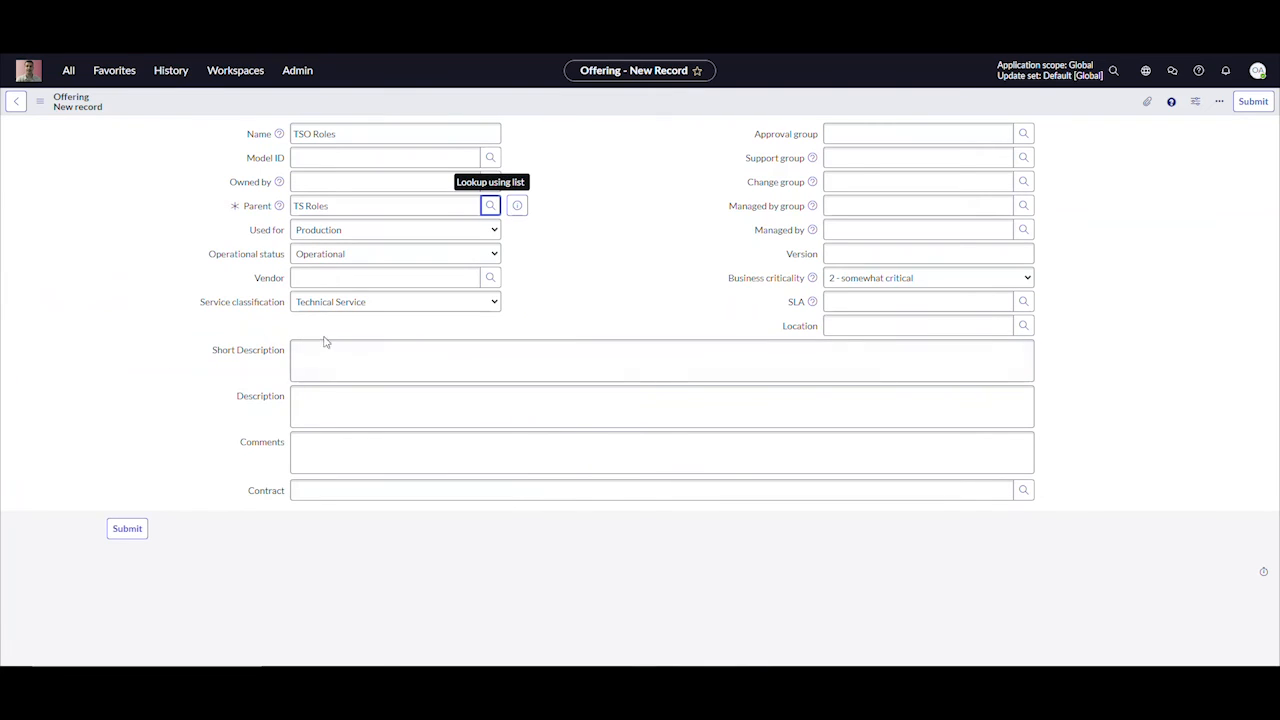
Keep the offering's service classification as Technical Service, save the record, and bring its Related Items section into view
left_click(496, 303)
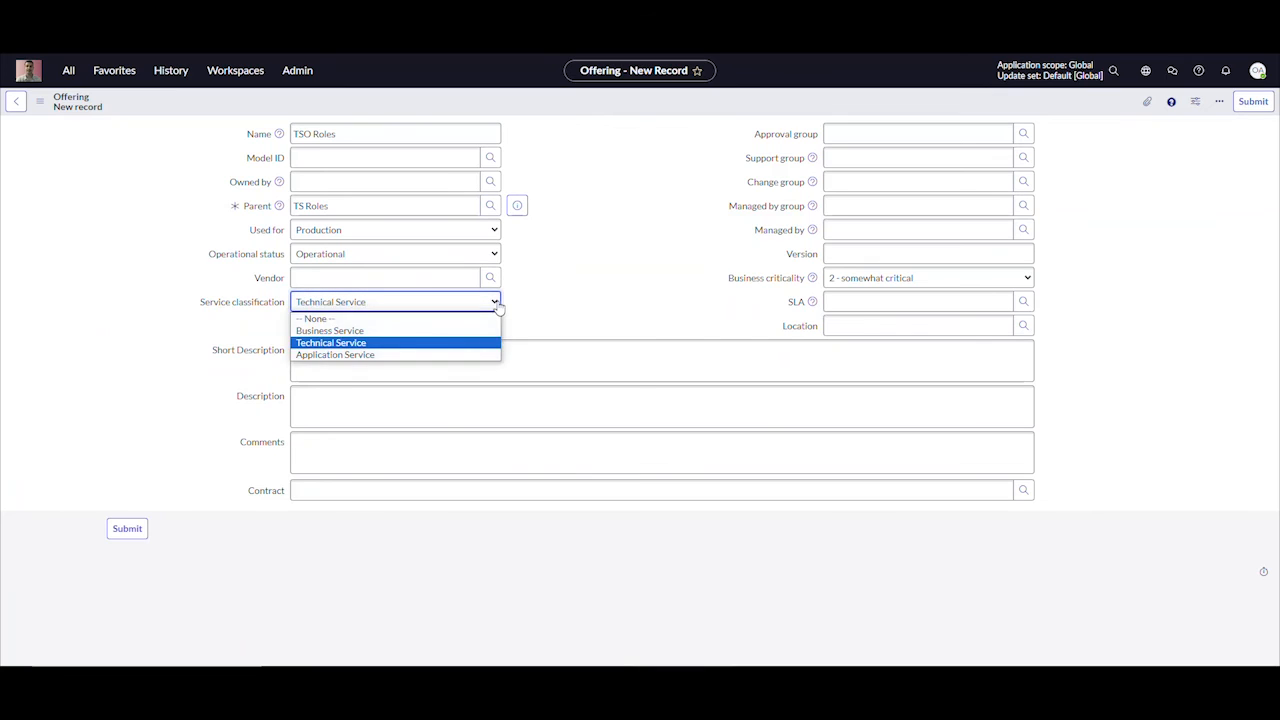
left_click(655, 298)
right_click(617, 113)
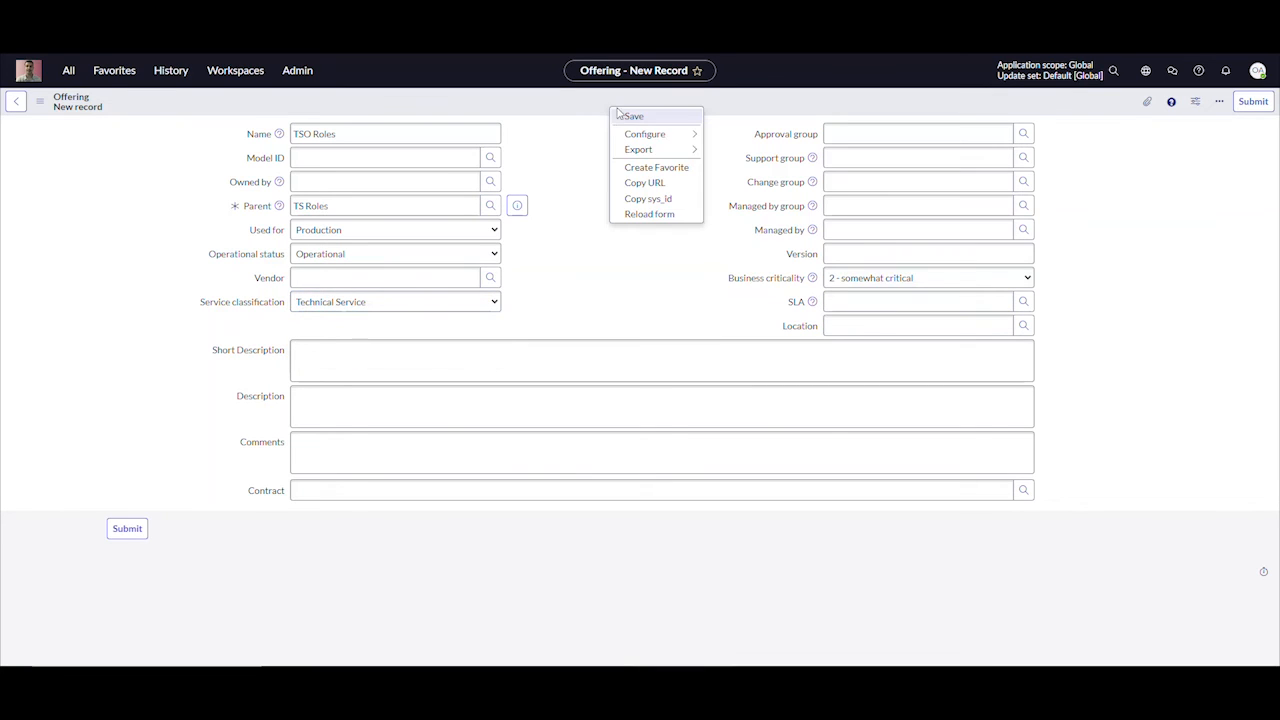
left_click(633, 117)
scroll(167, 368, "down", 2)
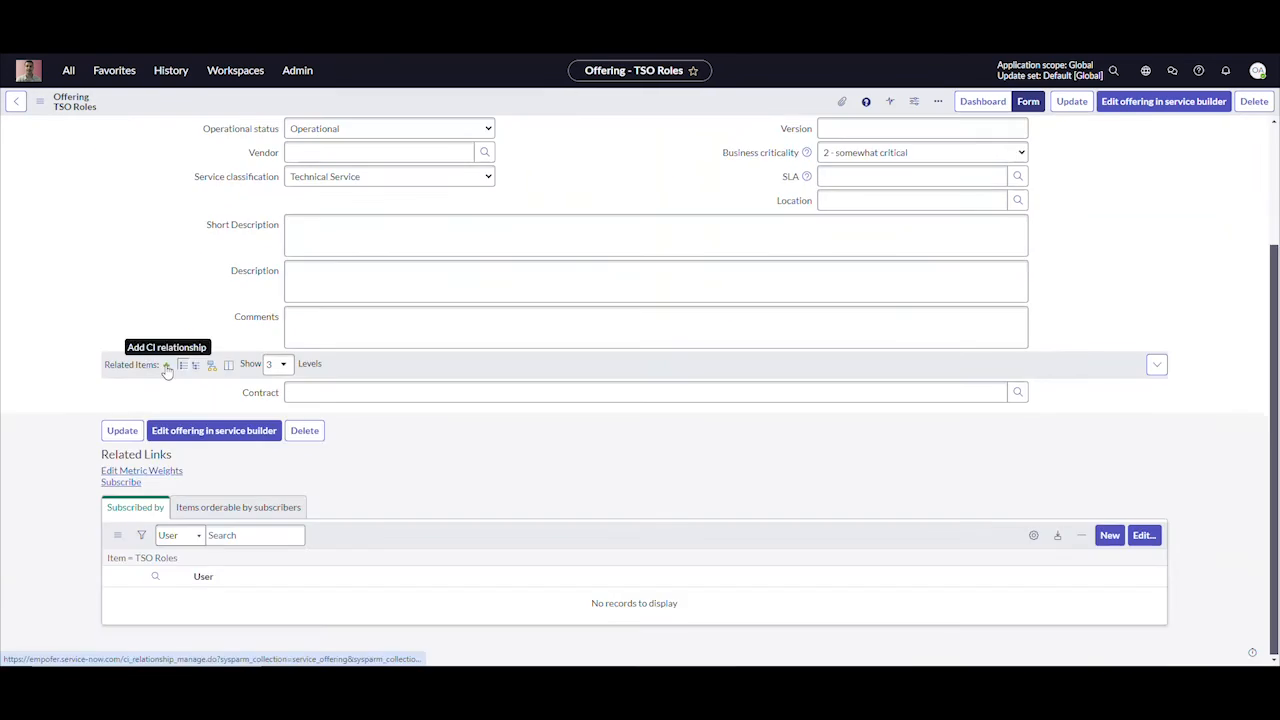
Add a Contains relationship from the TSO Roles offering to the DCG Roles dynamic CI group and save it
left_click(167, 366)
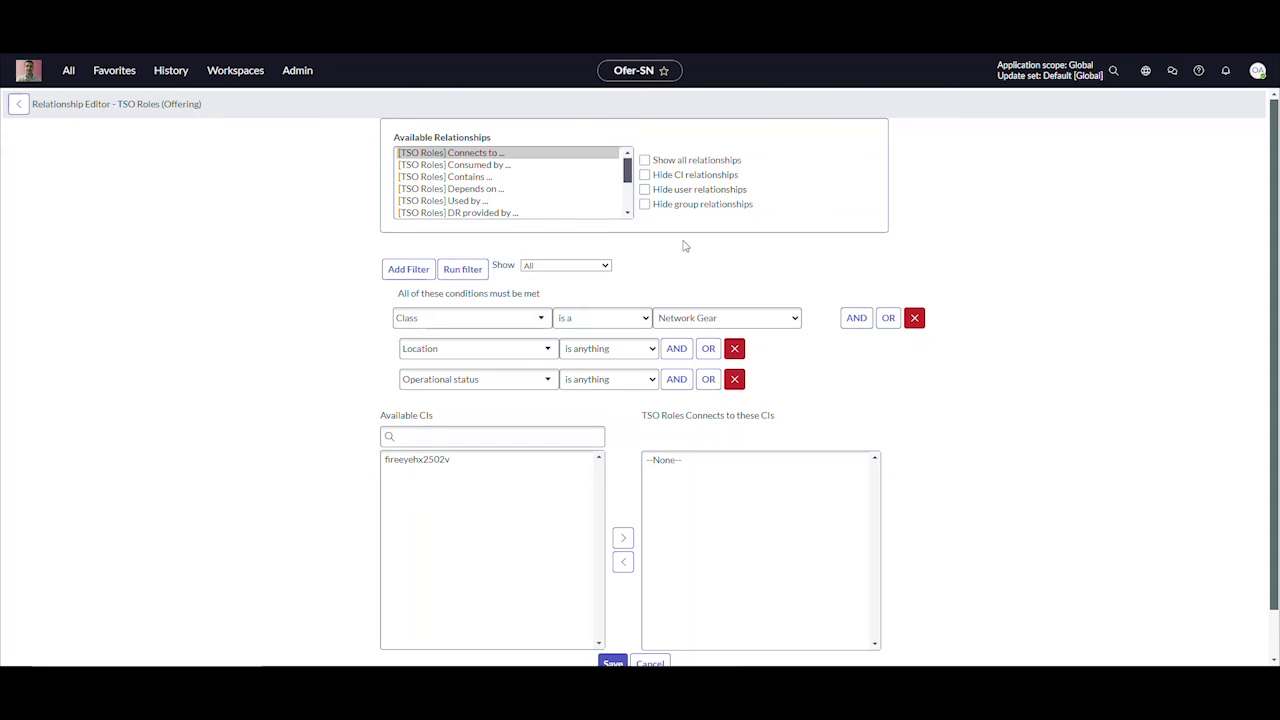
left_click(482, 177)
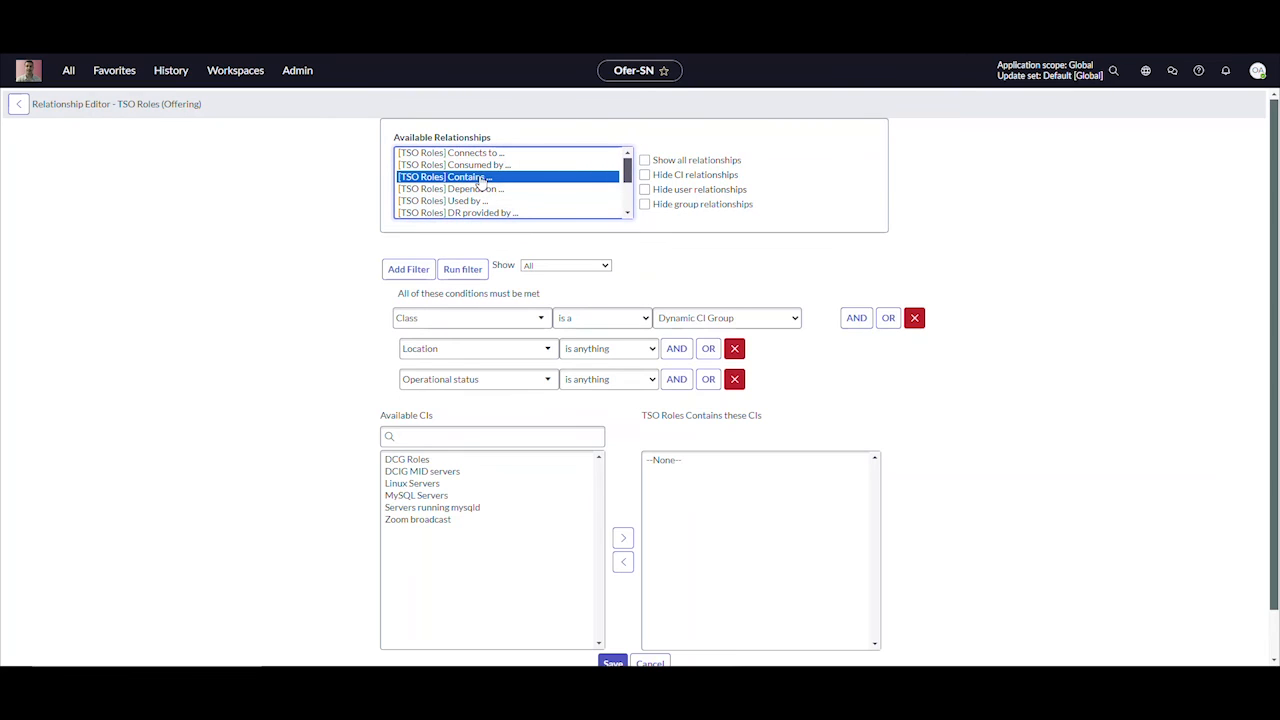
left_click(410, 461)
left_click(621, 539)
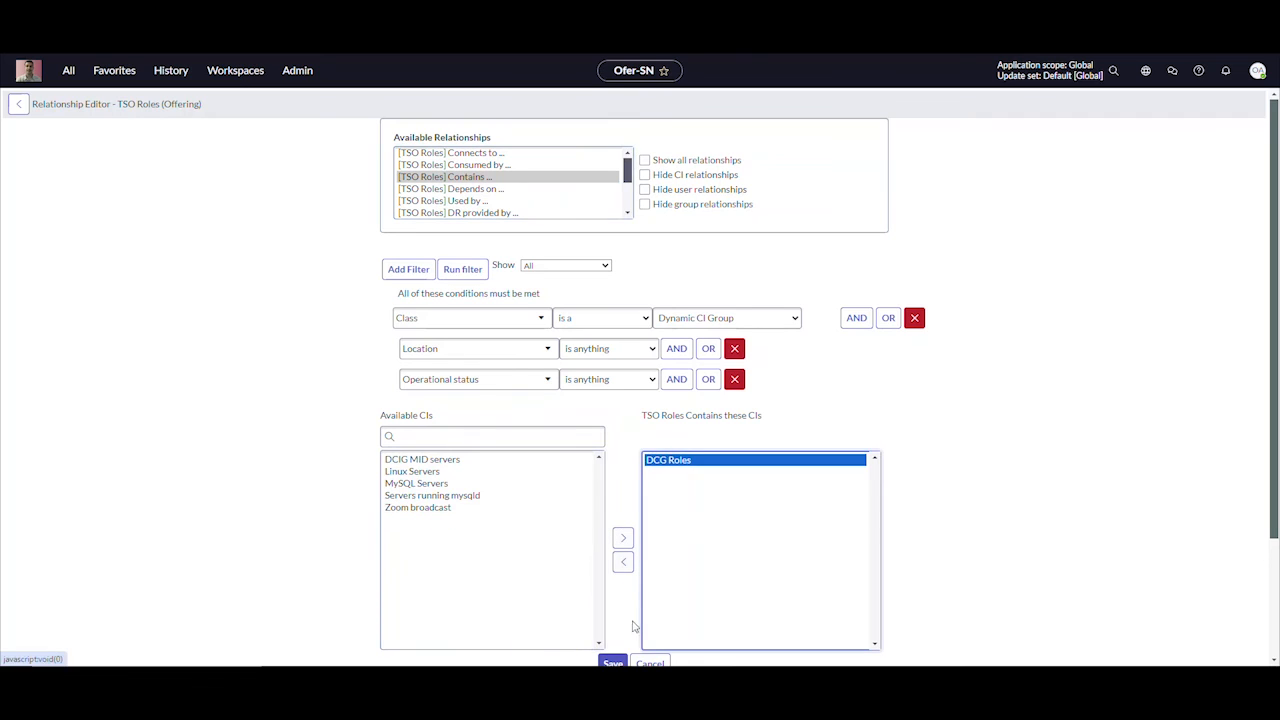
left_click(613, 663)
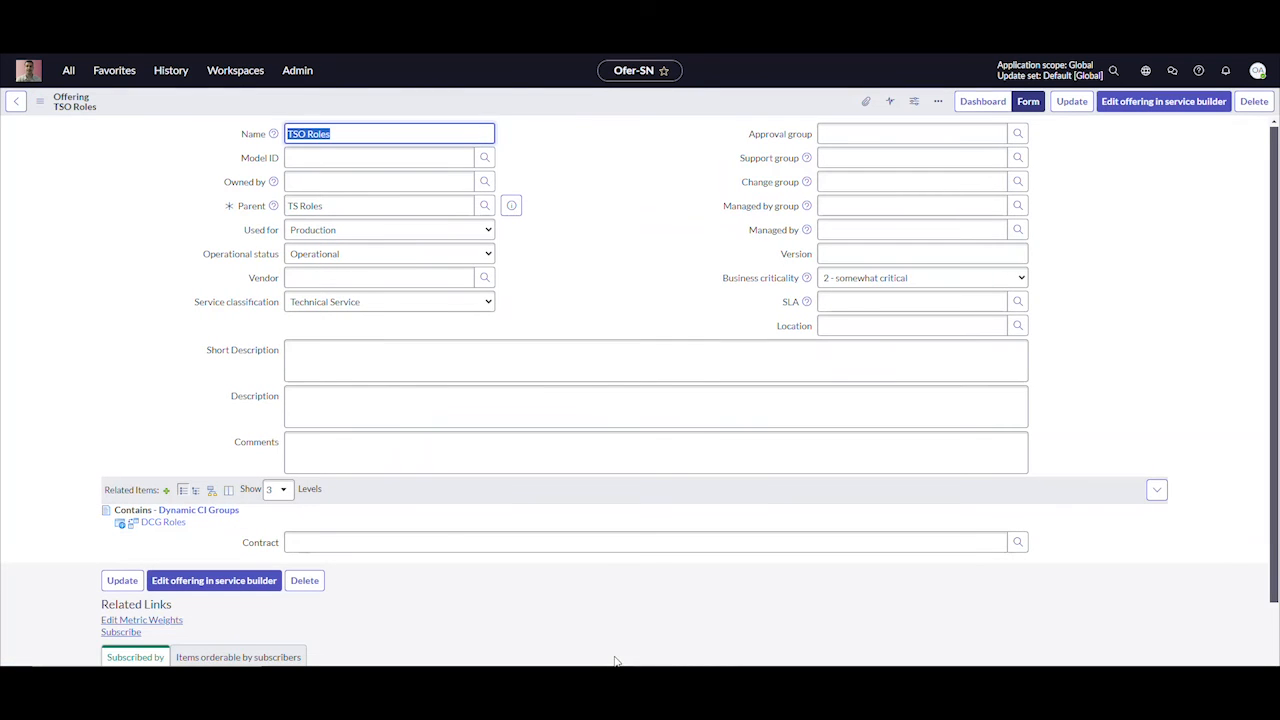
View the dependency map of the TSO Roles offering with its associated CI details, and return to the offering form
left_click(211, 491)
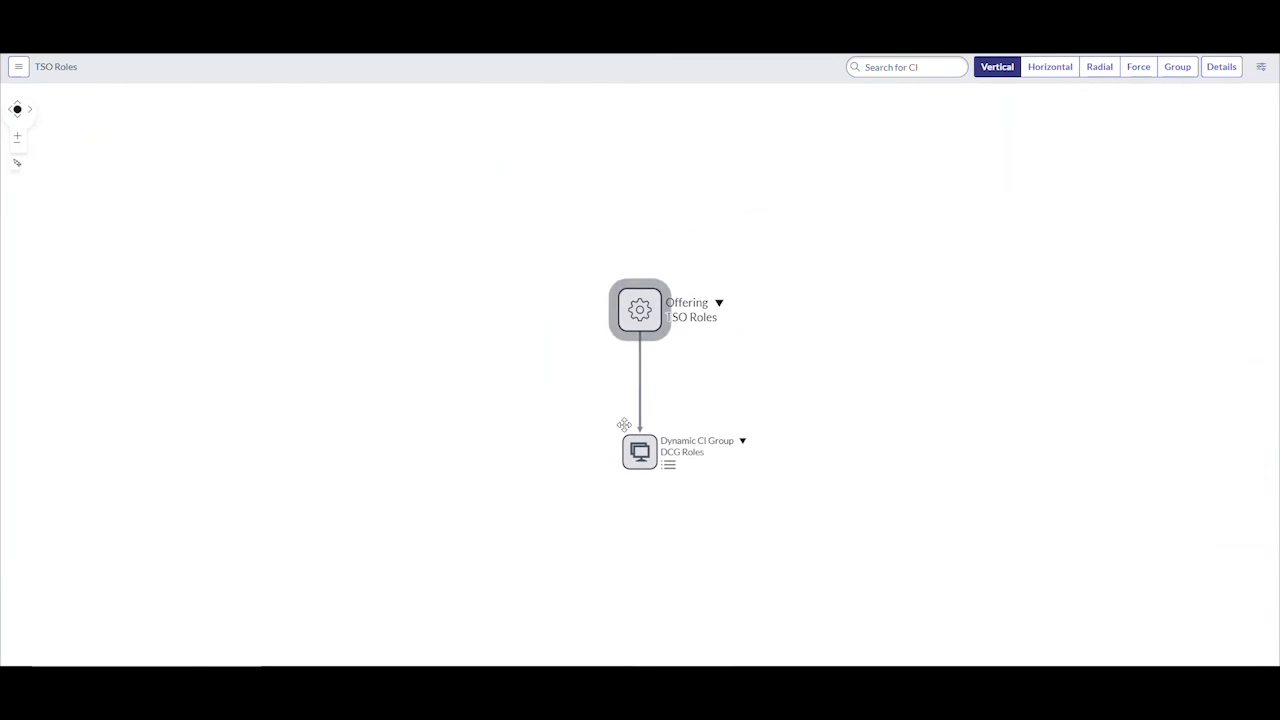
left_click(1228, 67)
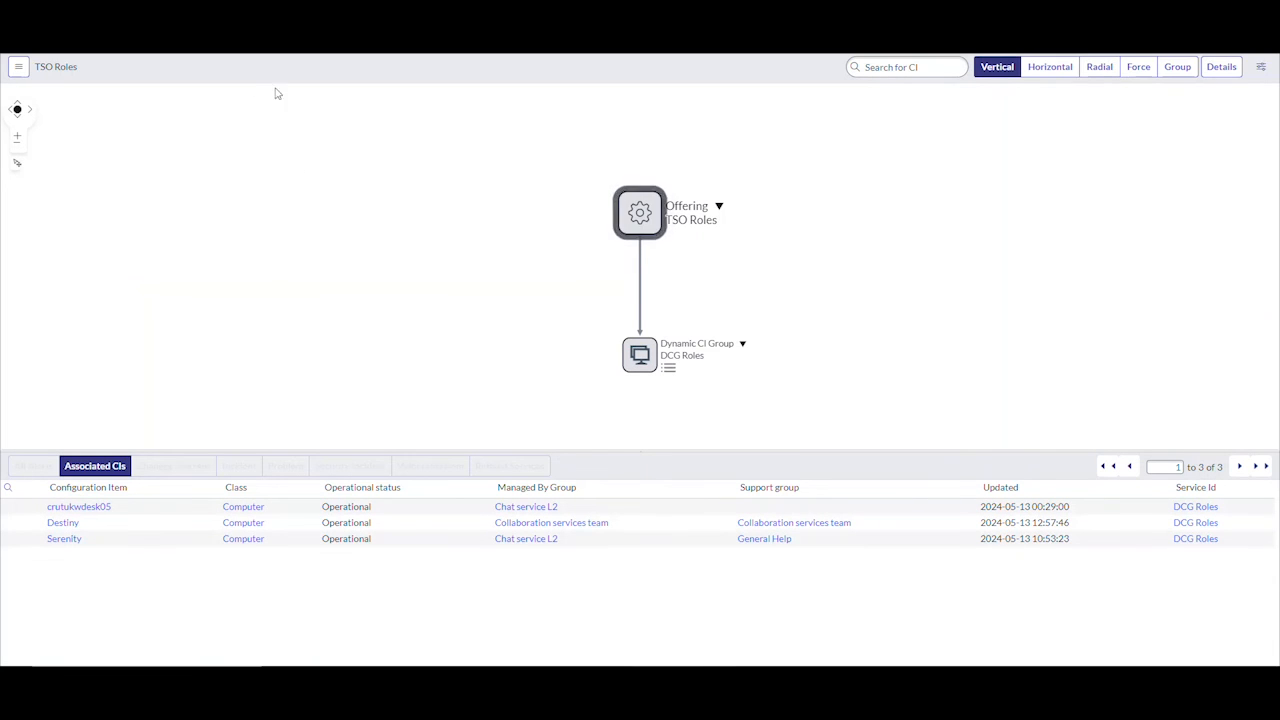
left_click(85, 20)
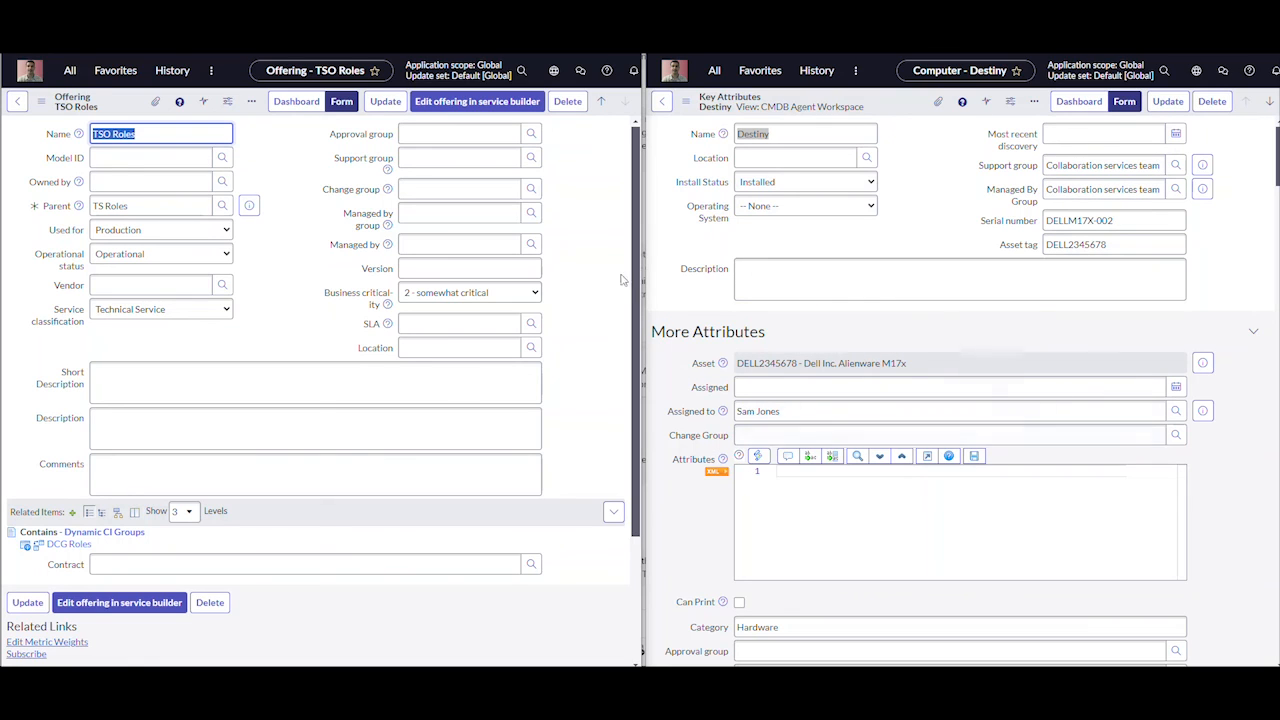
Set the offering's approval, support and change groups to Help Desk, save it, and reload the Destiny computer record
left_click(436, 133)
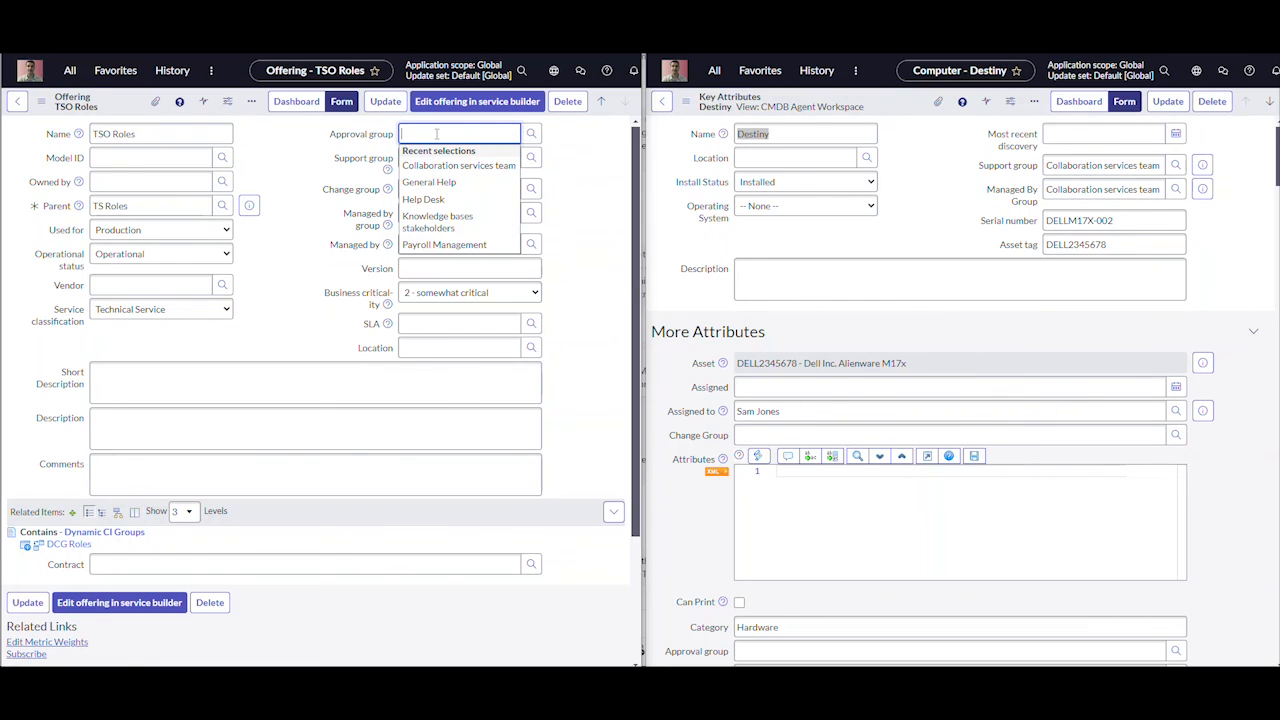
left_click(423, 199)
left_click(531, 166)
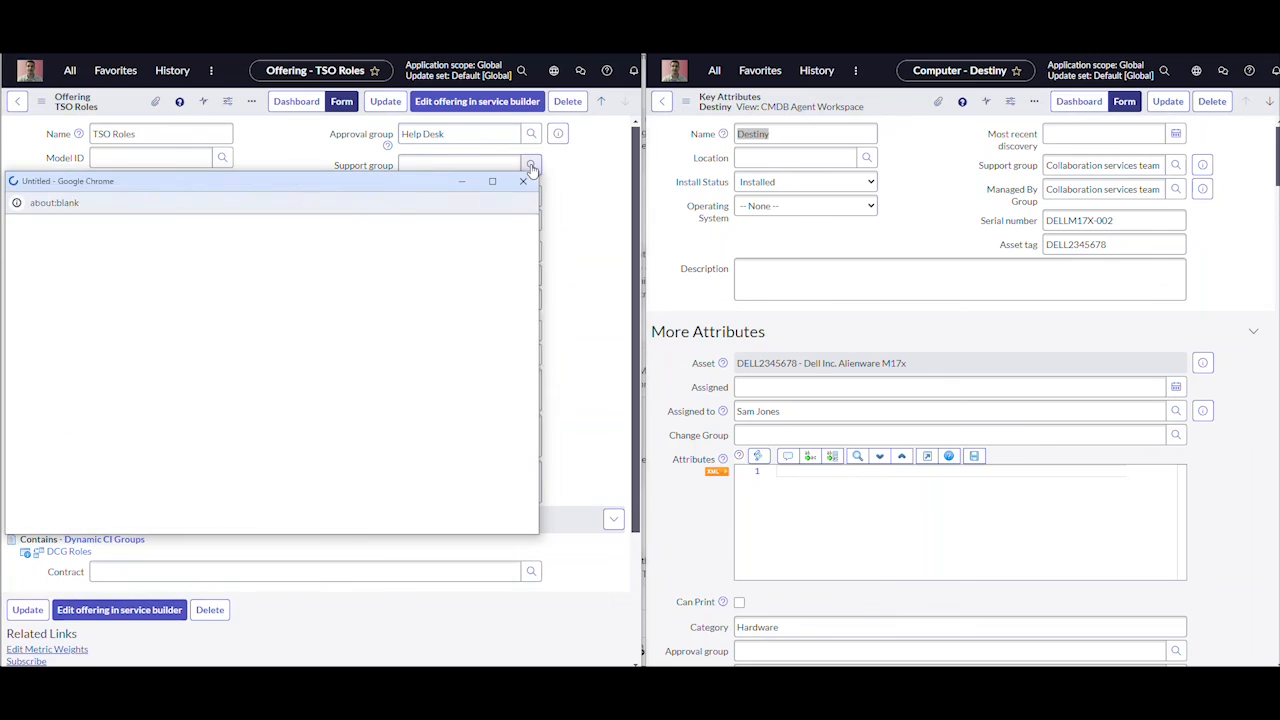
left_click(63, 316)
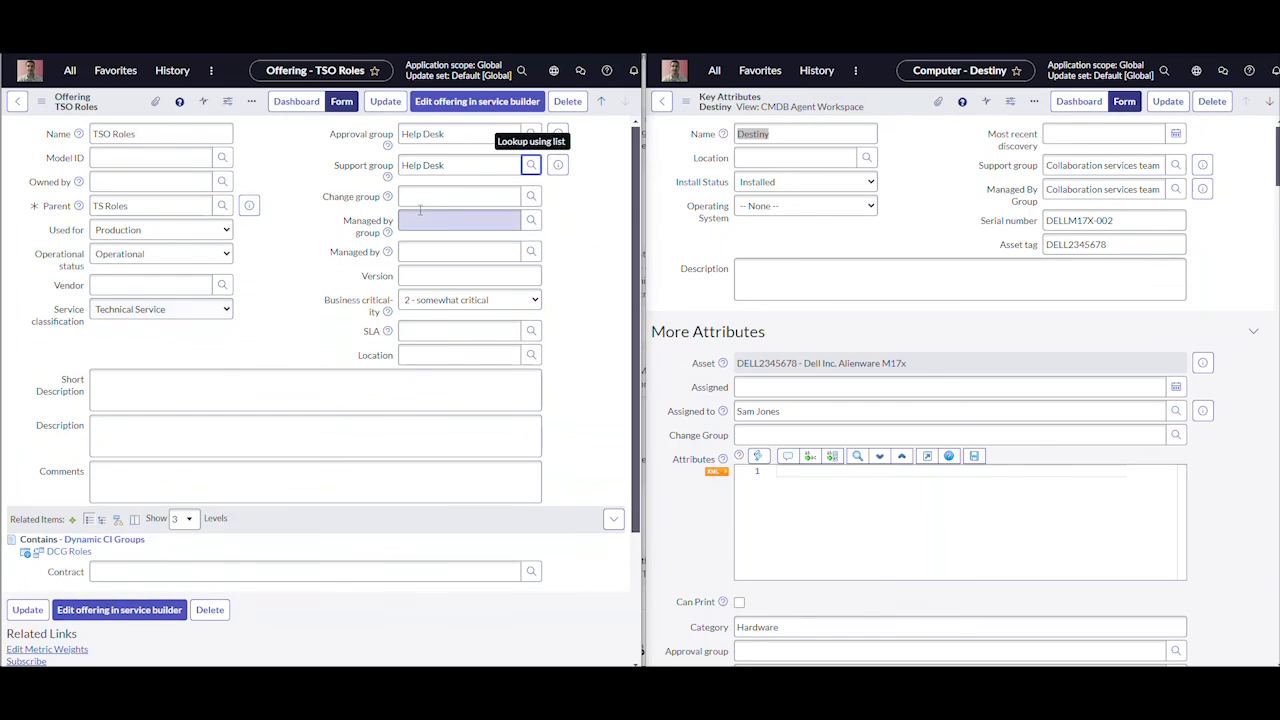
left_click(440, 197)
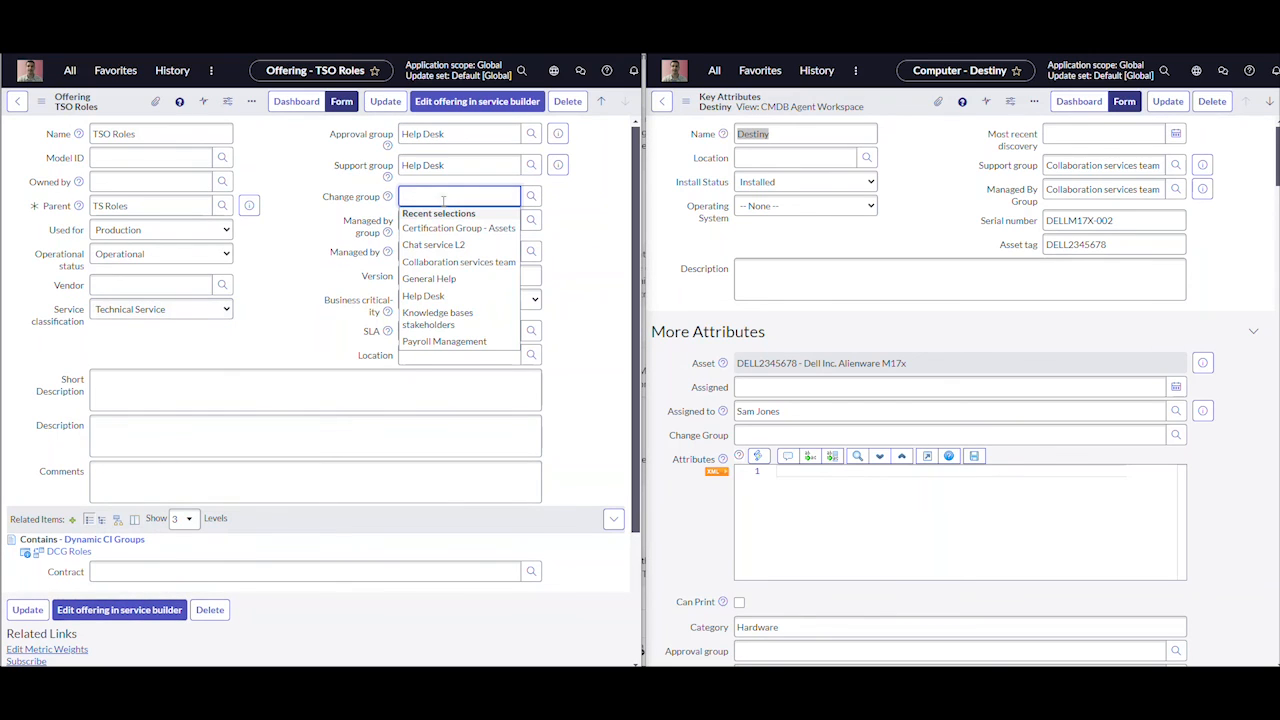
left_click(423, 296)
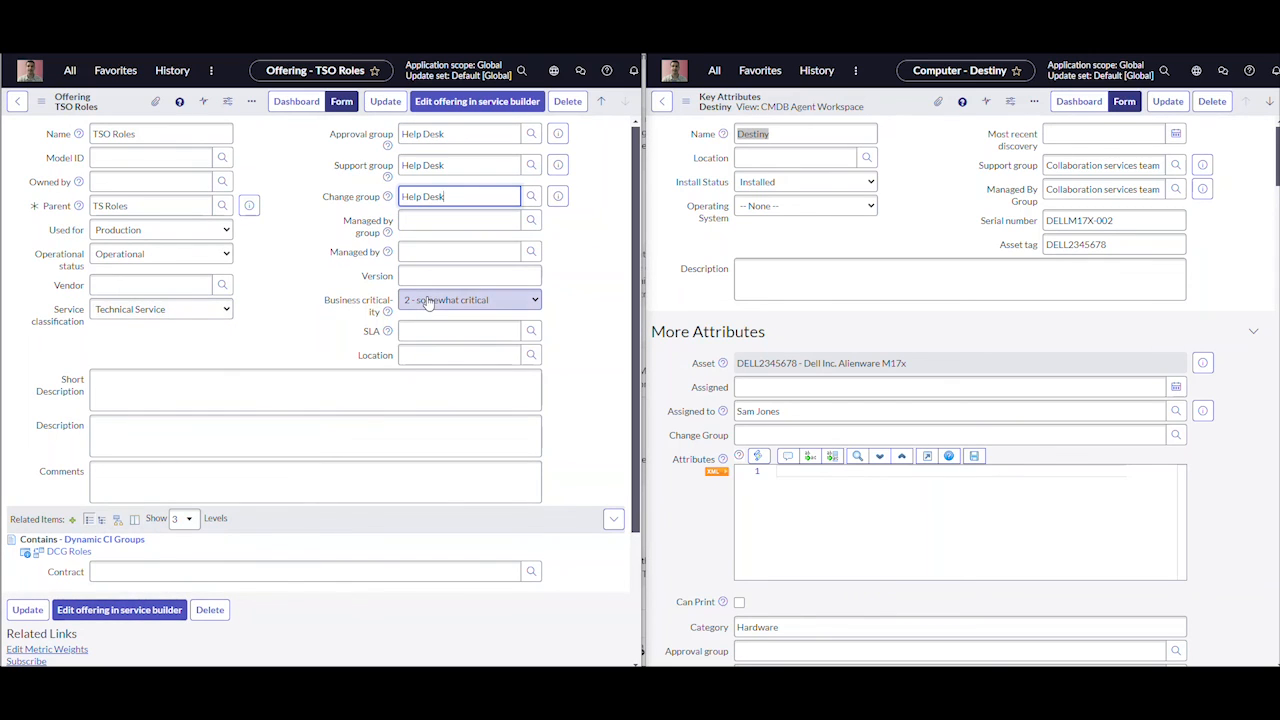
right_click(123, 103)
left_click(145, 111)
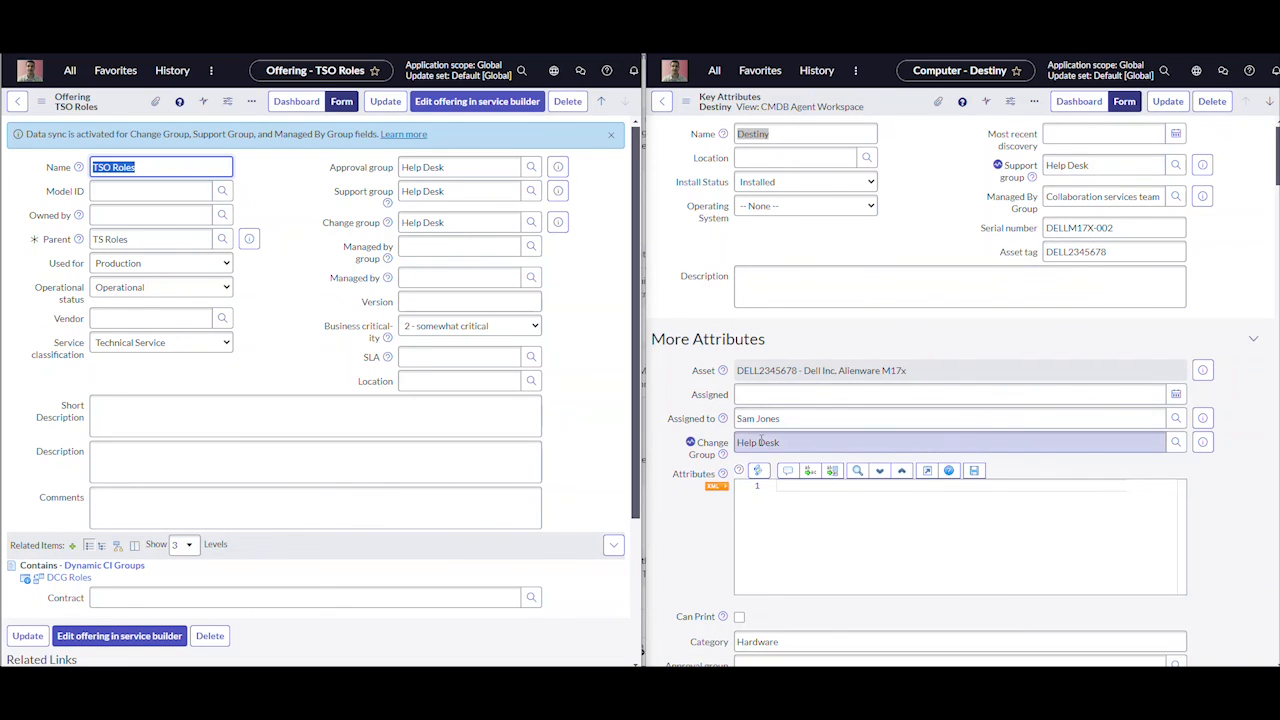
left_click(1030, 112)
key("F5")
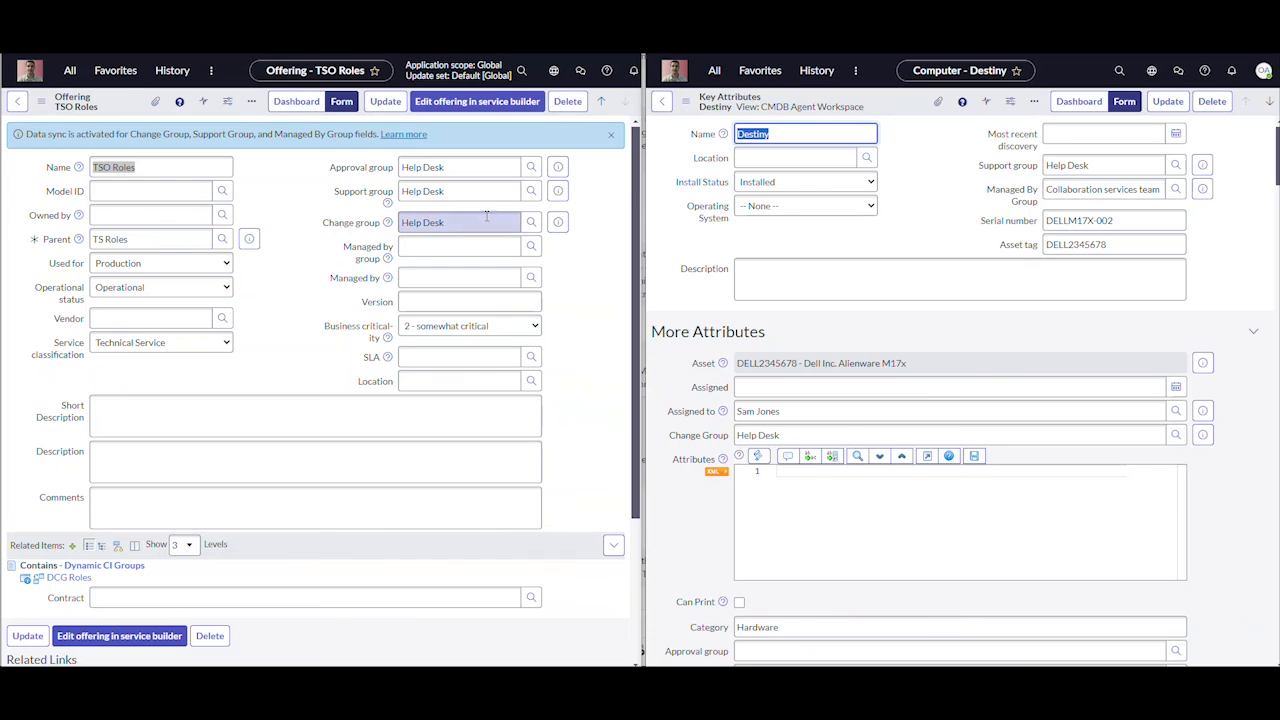
Set the Managed by group of the TSO Roles offering to Help Desk and save the record
left_click(458, 246)
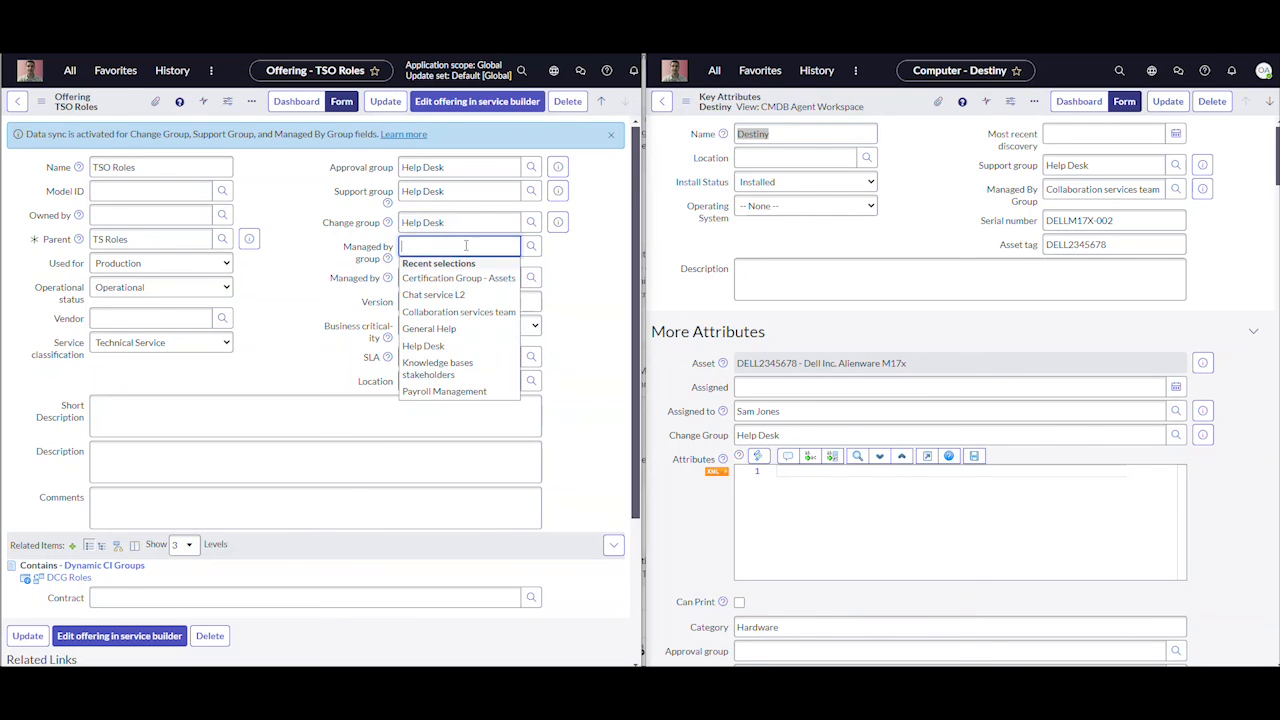
left_click(423, 345)
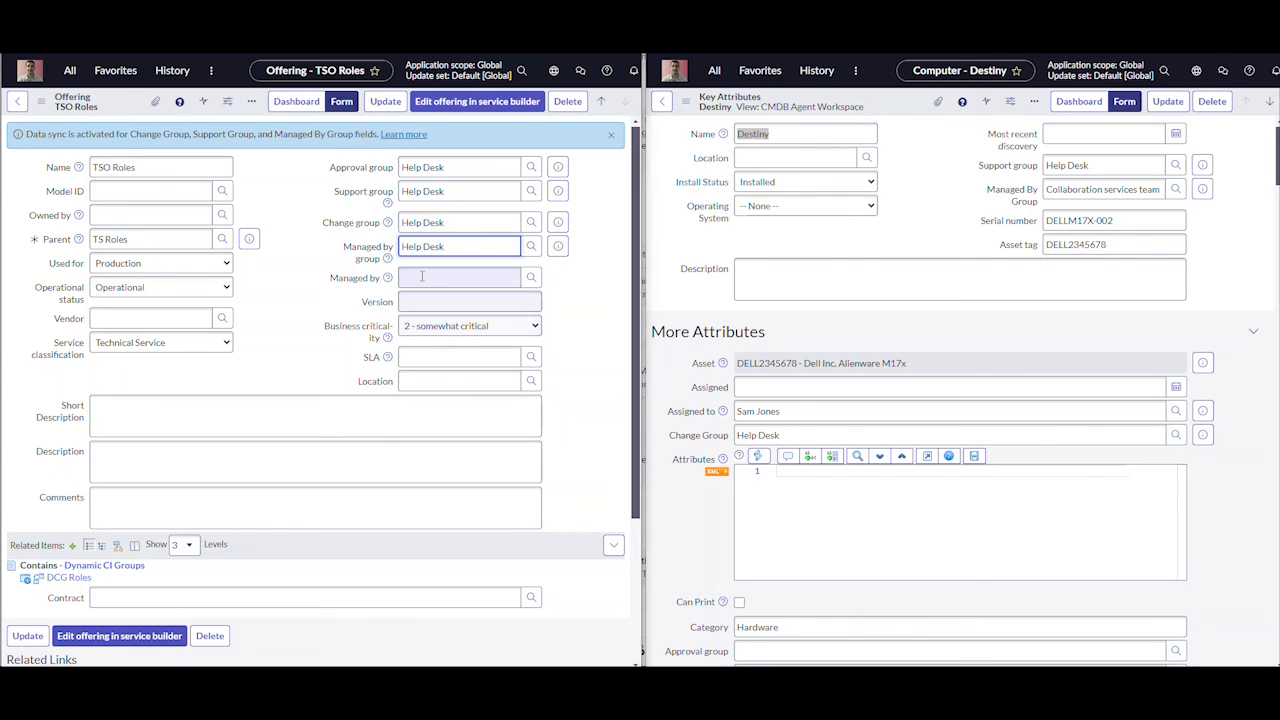
right_click(122, 103)
left_click(137, 108)
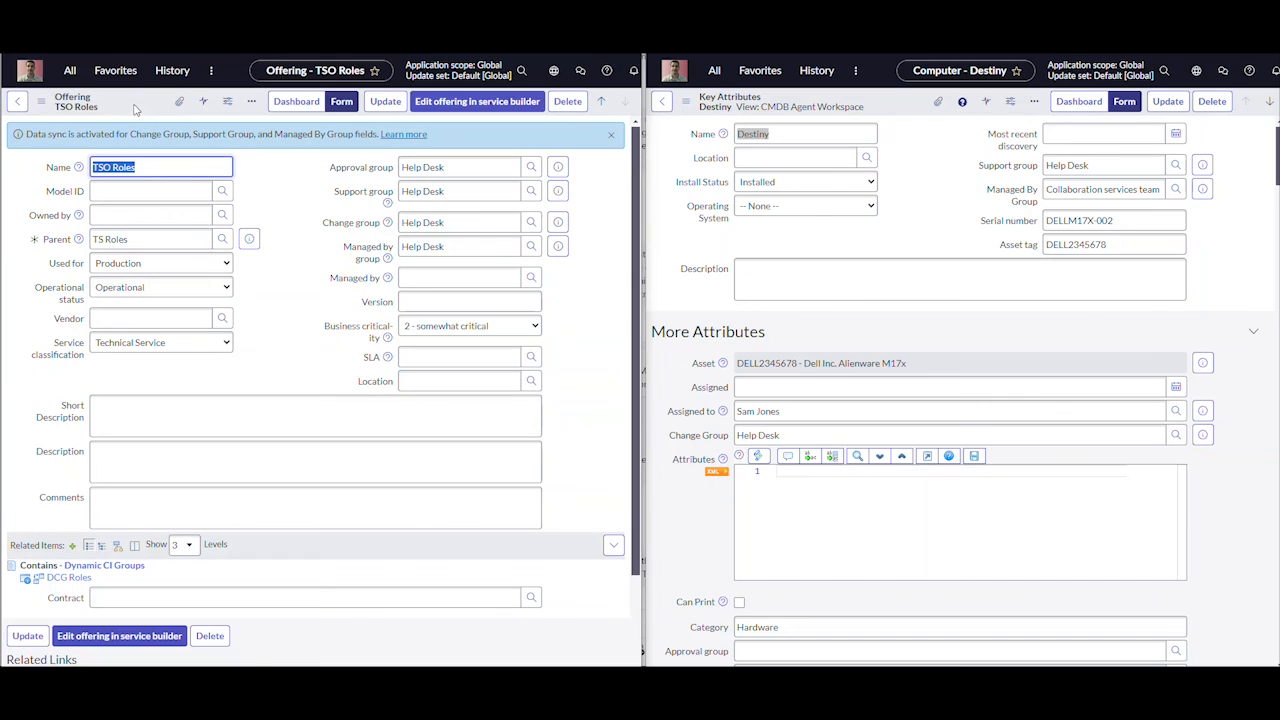